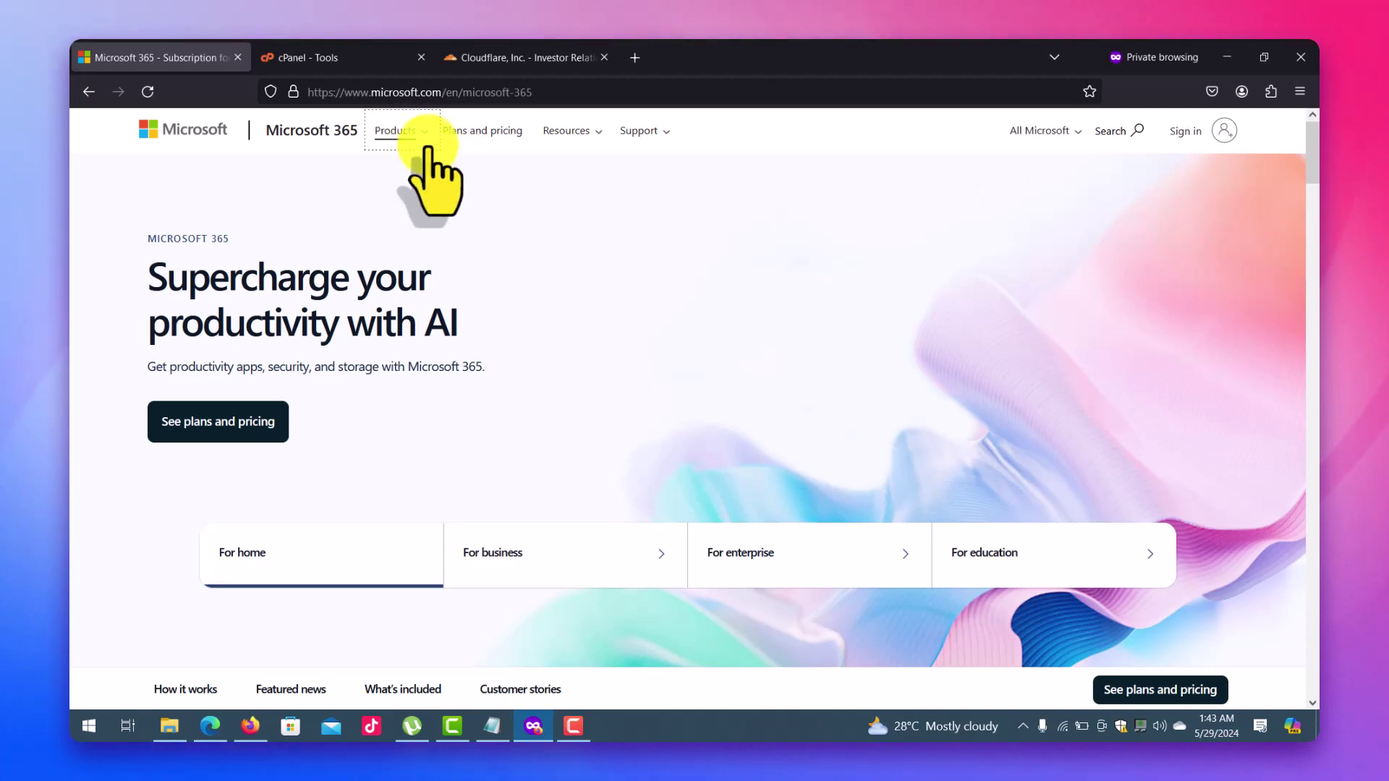
Go to Microsoft 365 business pricing and view the Basic, Standard and Premium plan cards.
left_click(426, 137)
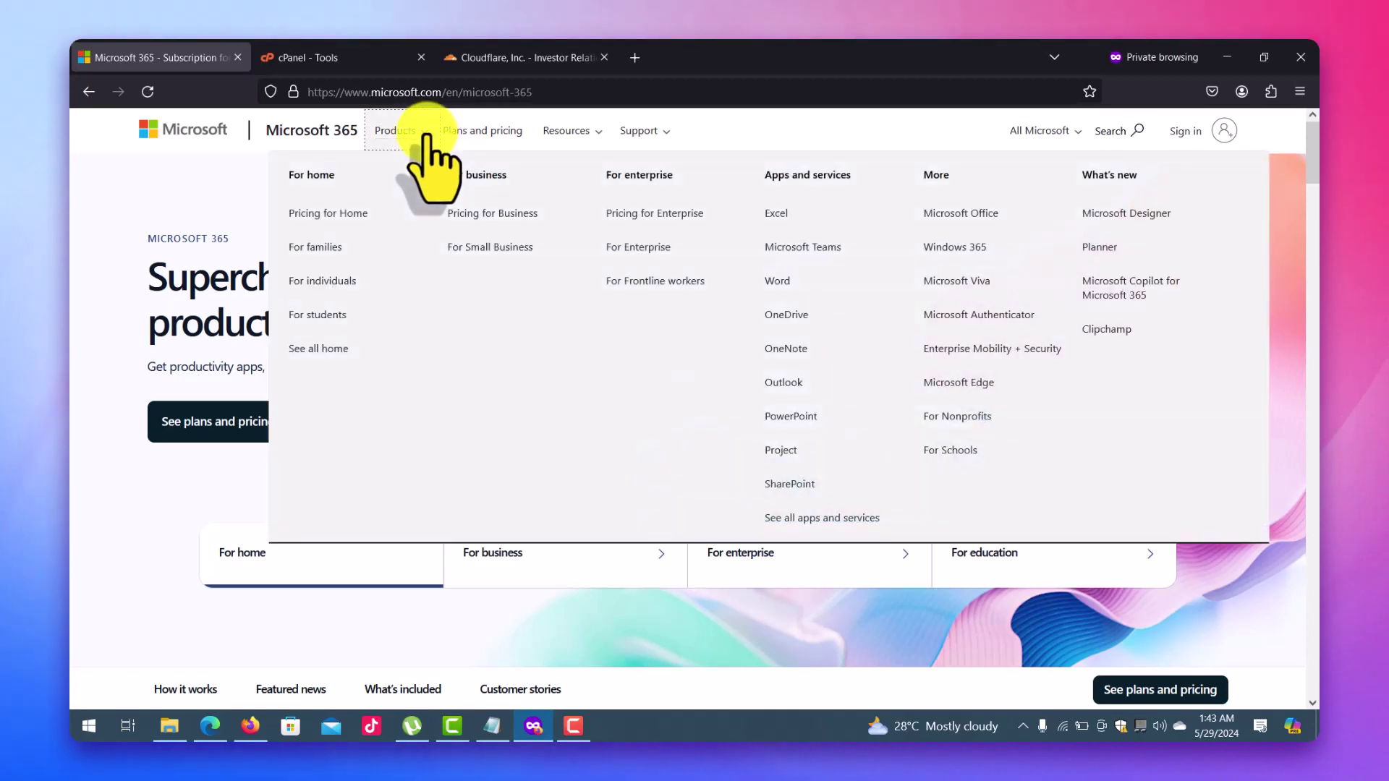
left_click(468, 214)
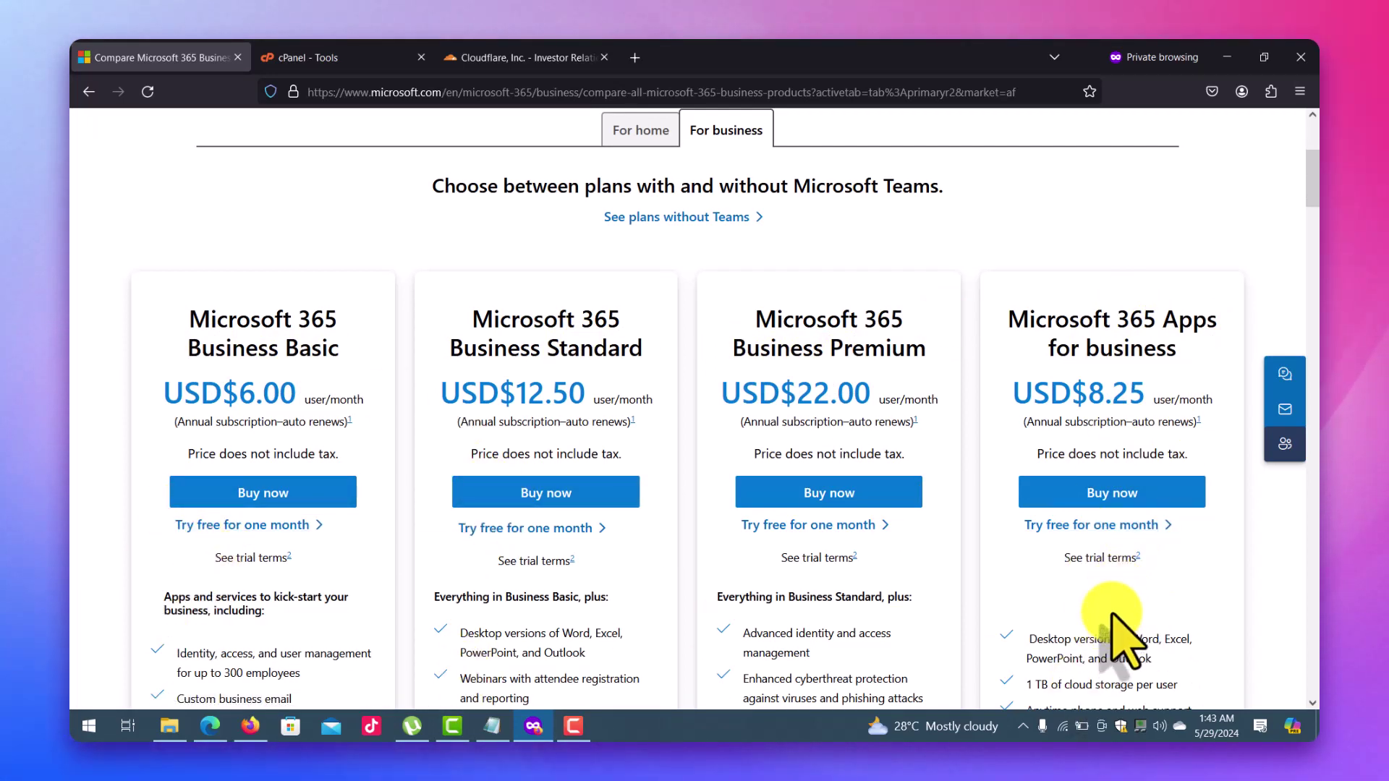
left_click_drag(1312, 206, 1313, 204)
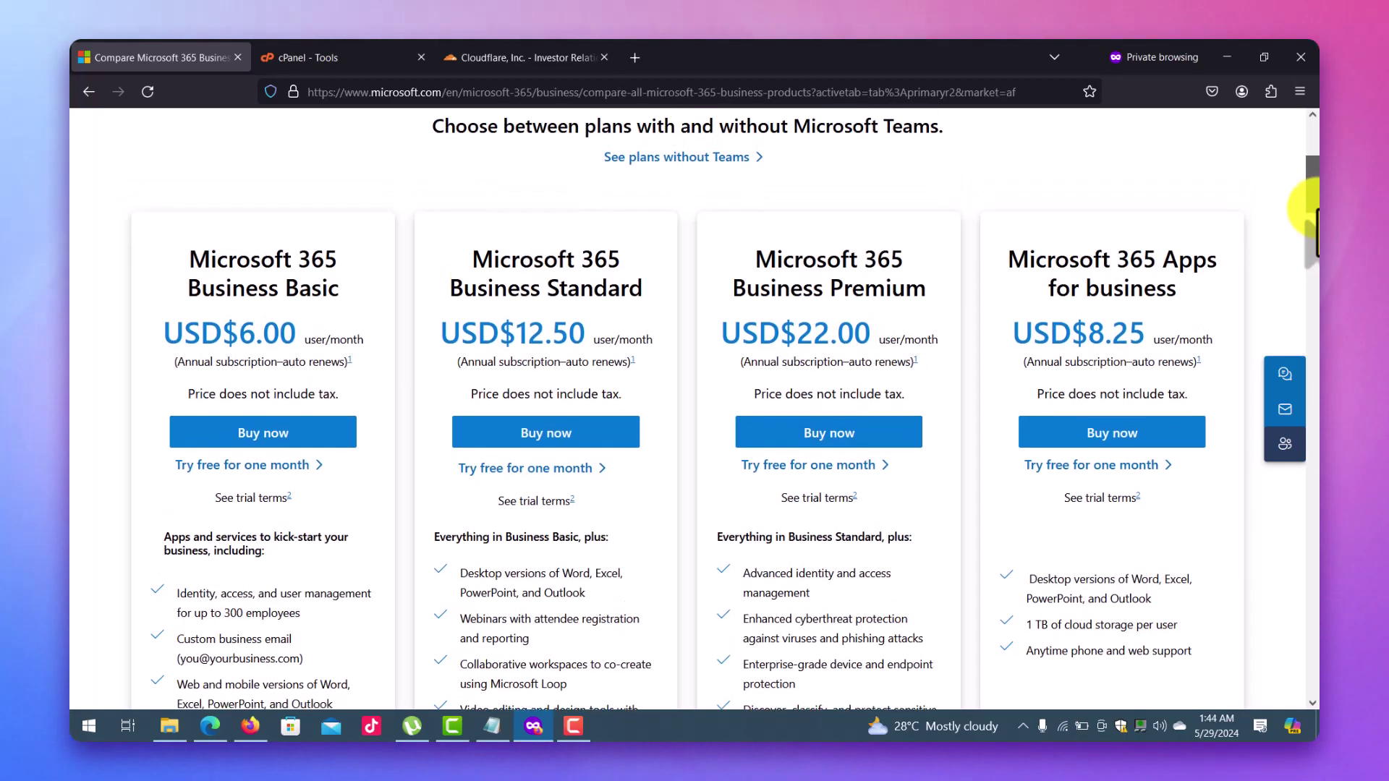
Buy Business Basic on a 1-month subscription at US$7.20 and continue to the email step.
left_click(291, 442)
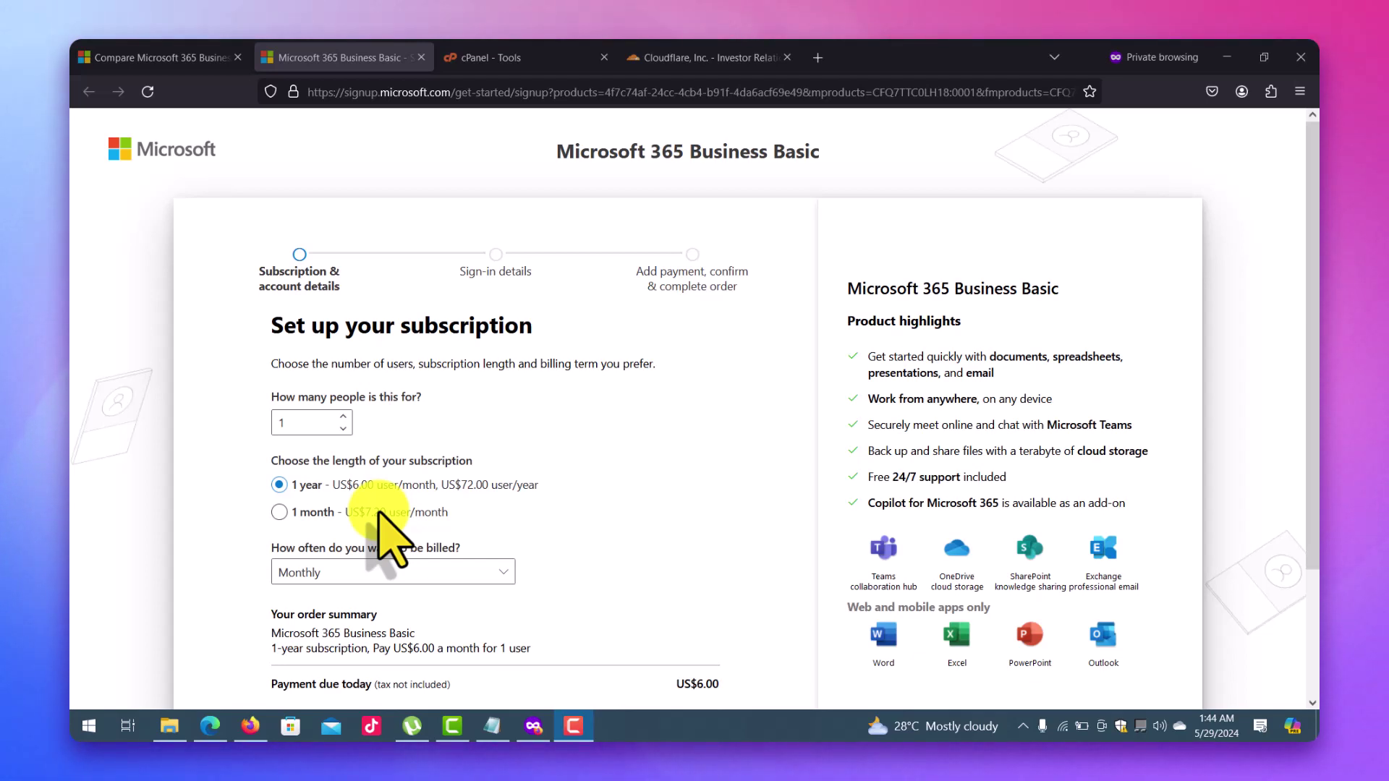
left_click(311, 513)
left_click_drag(1314, 444, 1313, 553)
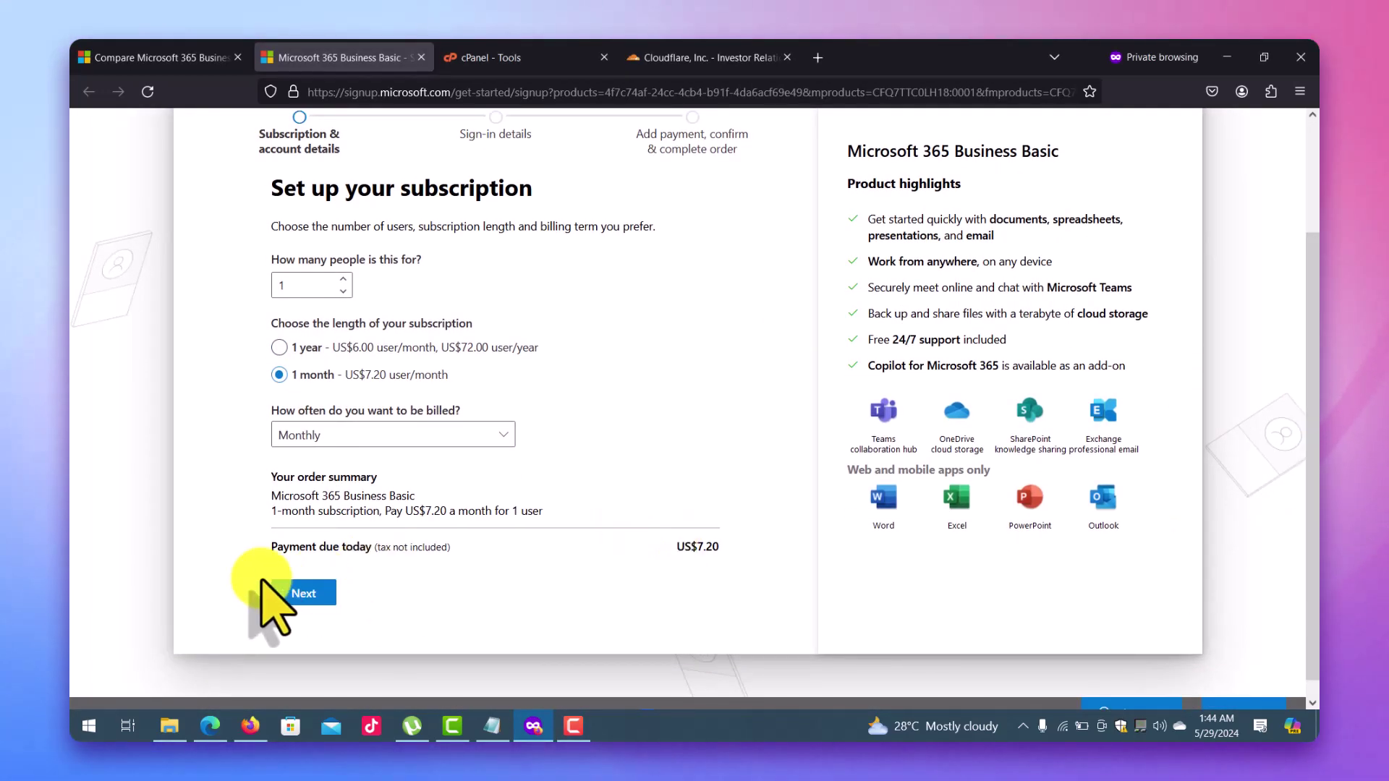
left_click(297, 591)
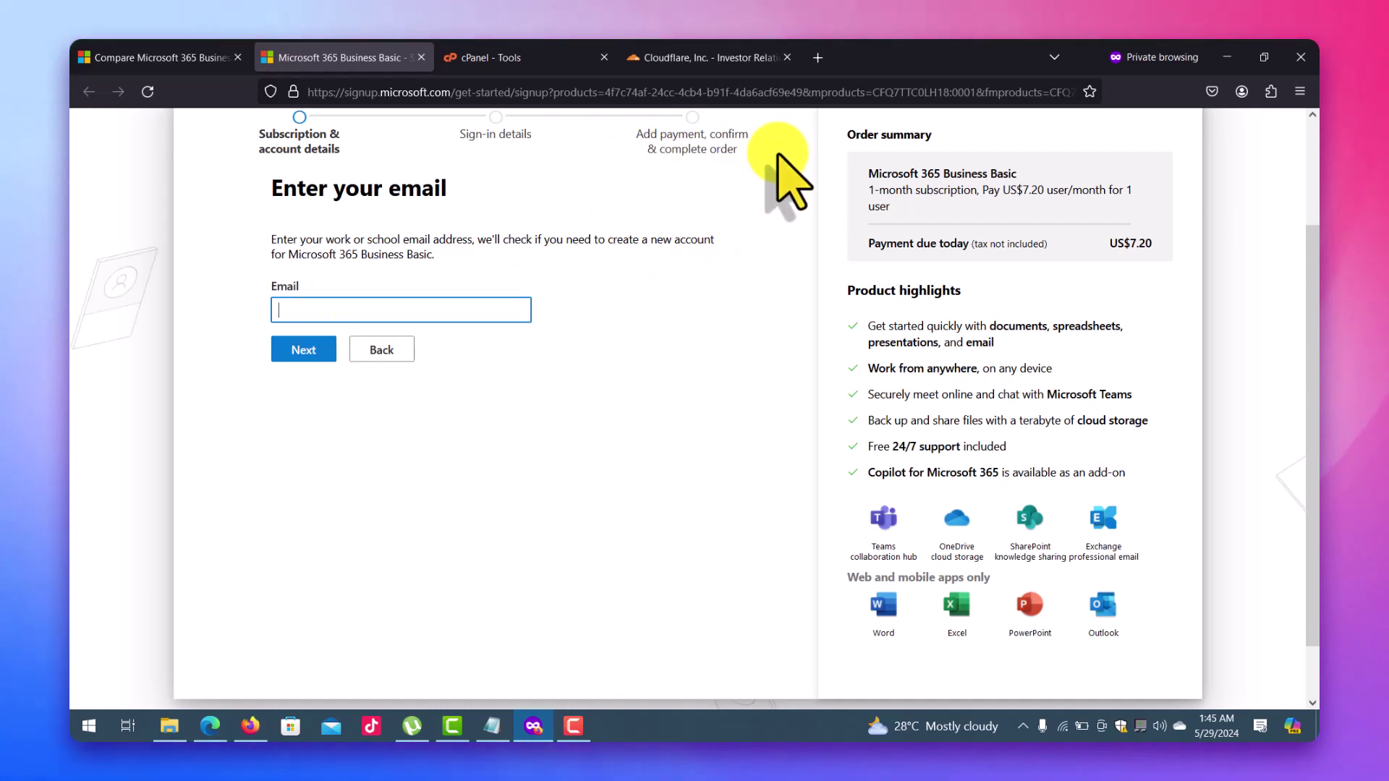
Paste the work email address into the signup and submit it for checking.
key("ctrl+v")
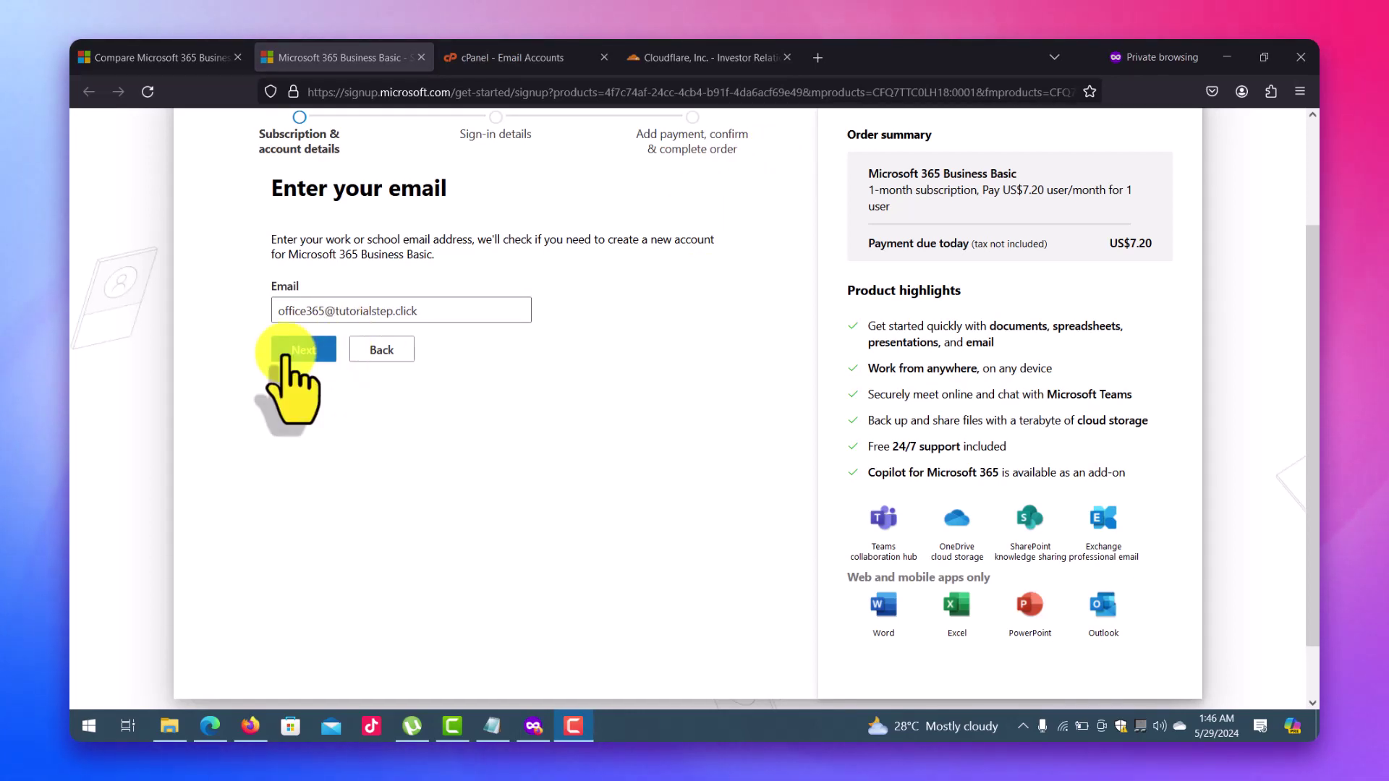
left_click(305, 349)
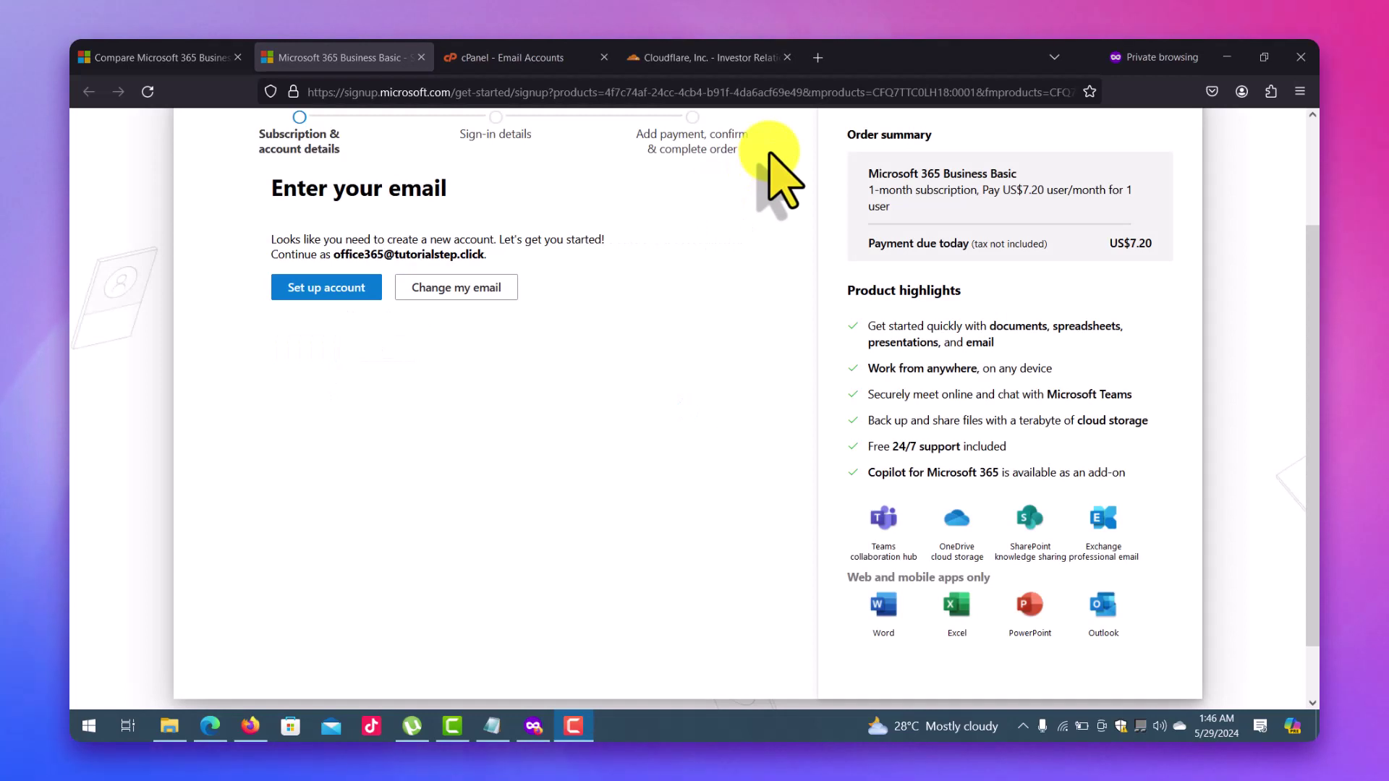
Begin new account setup and send the phone verification code.
left_click(314, 293)
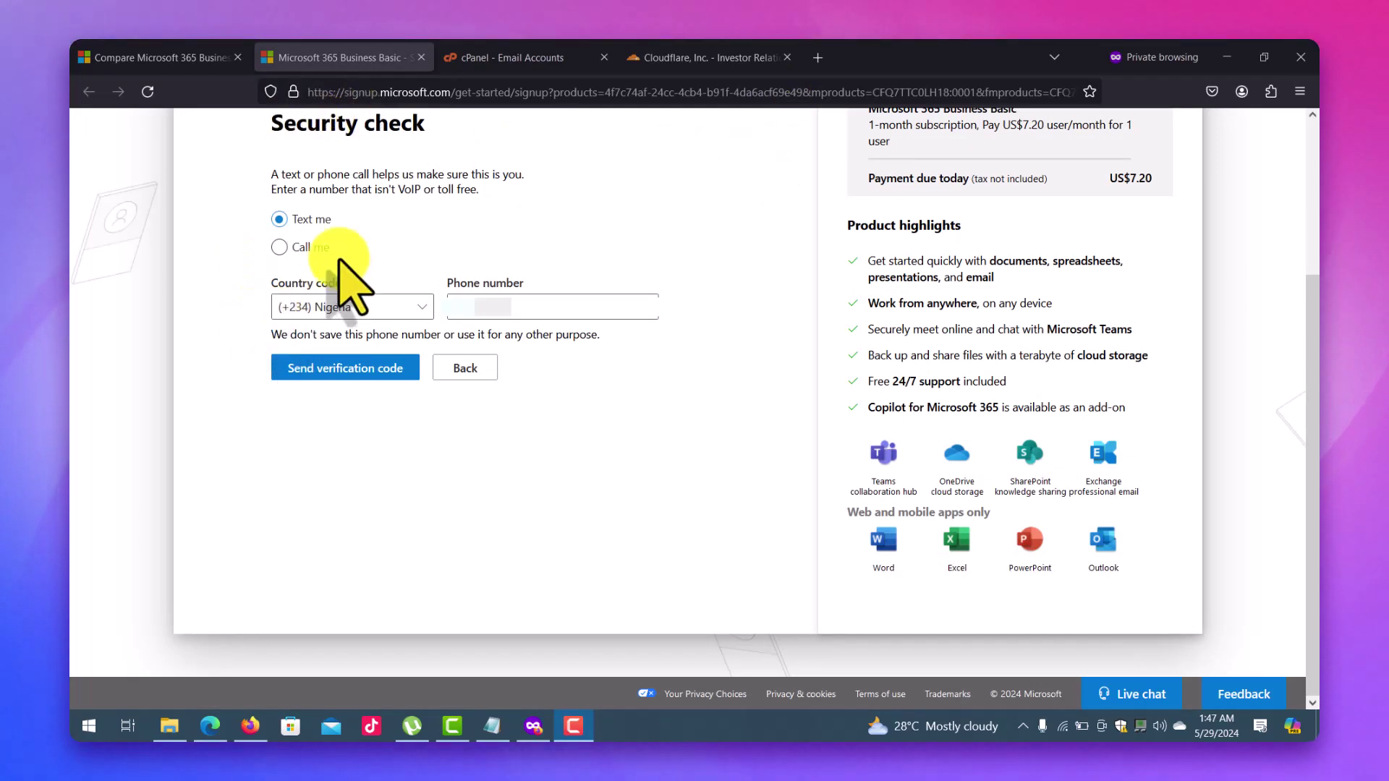
left_click(340, 369)
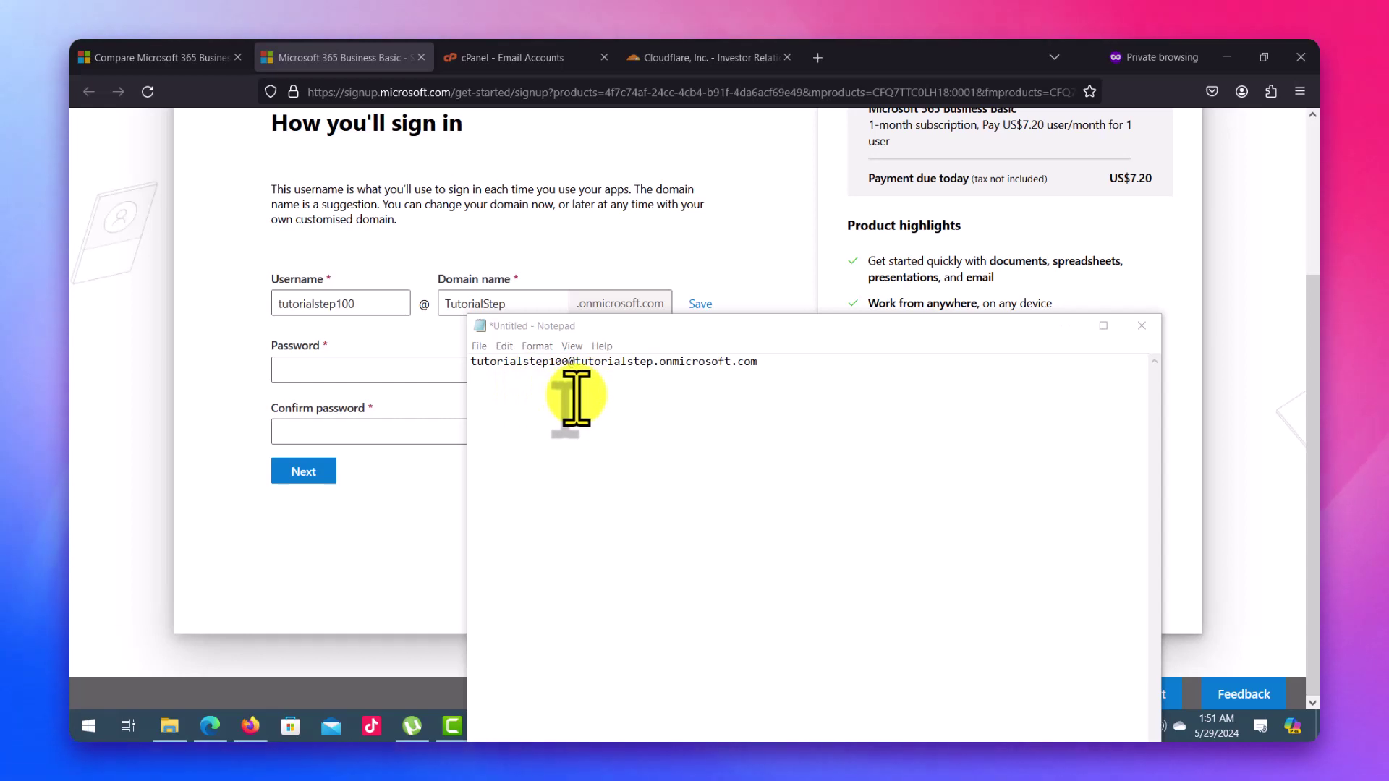
Save tutorialstep as the domain name, enter and confirm the account password, and create the account.
left_click(782, 150)
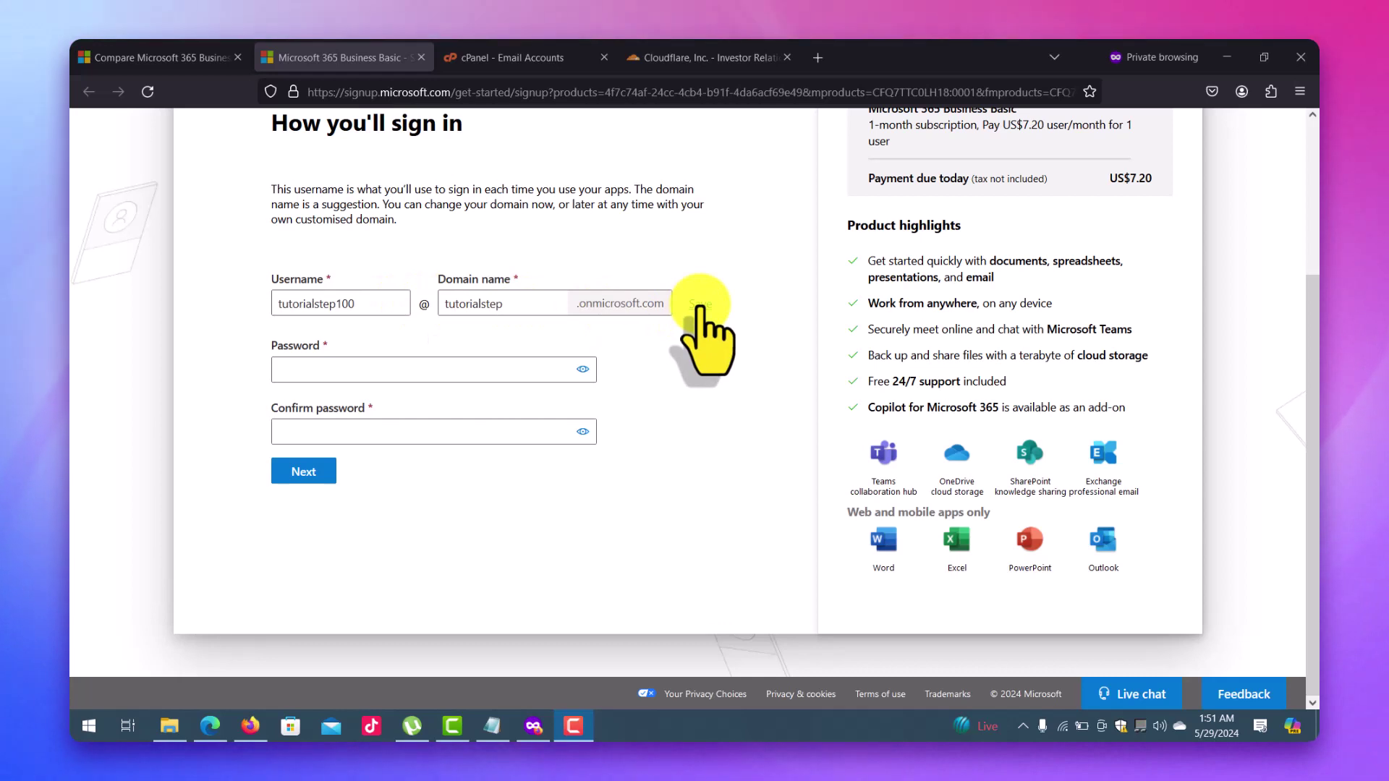
left_click(700, 304)
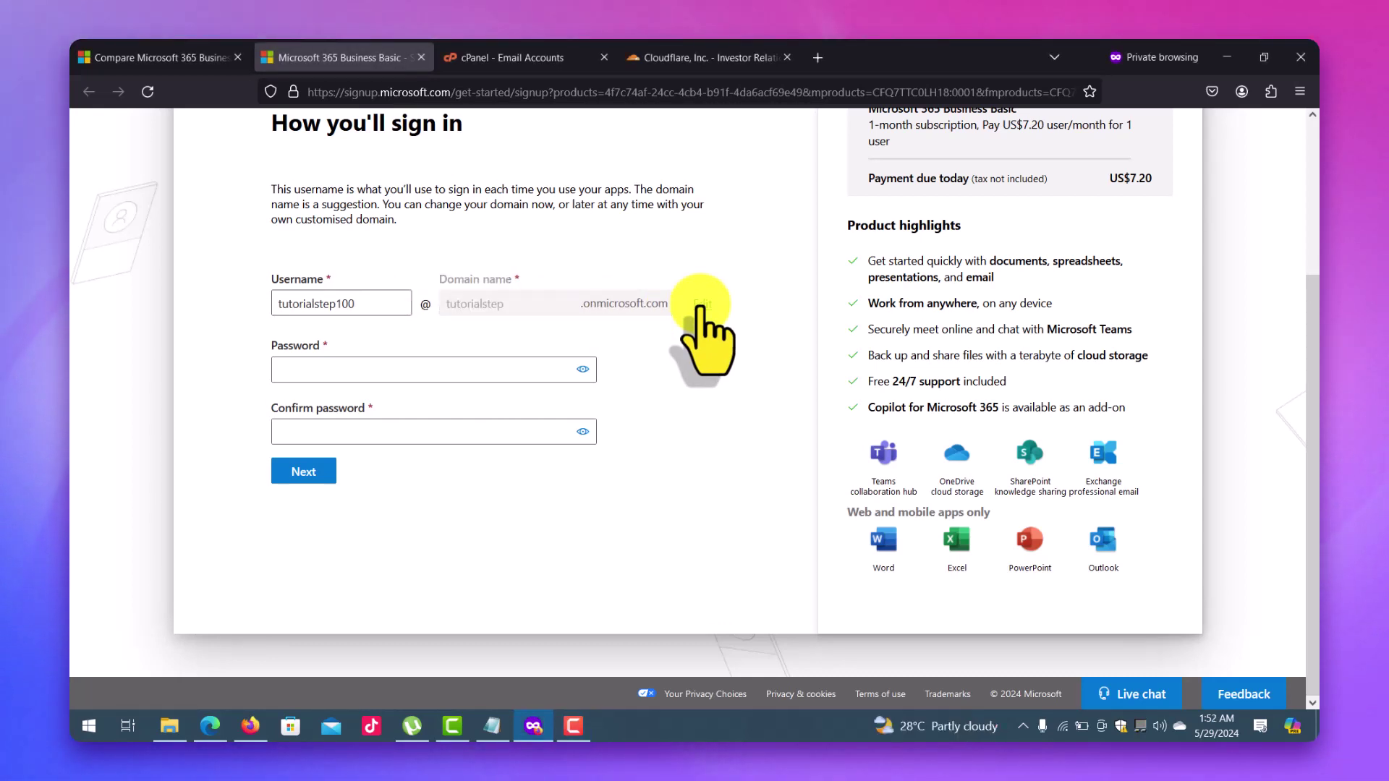
left_click(347, 376)
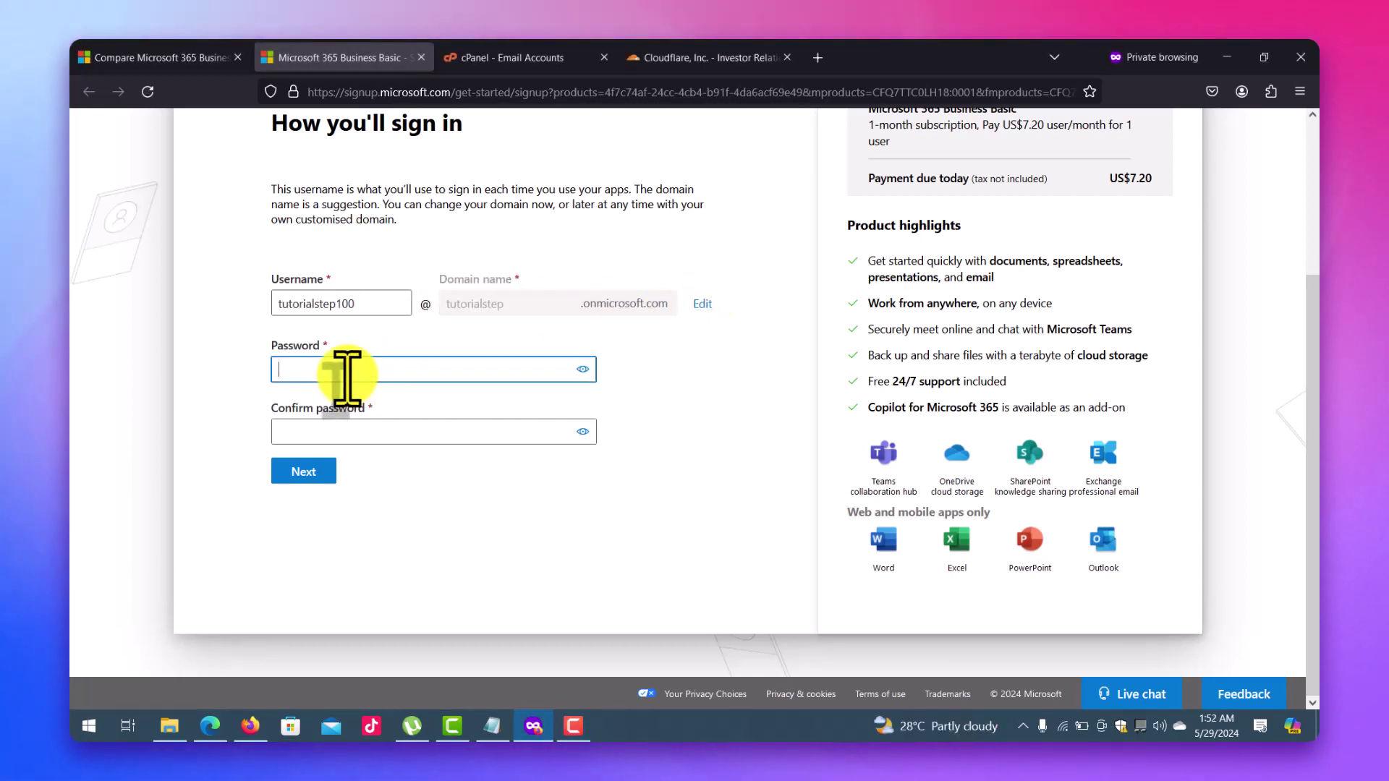
type("Tutorial@1")
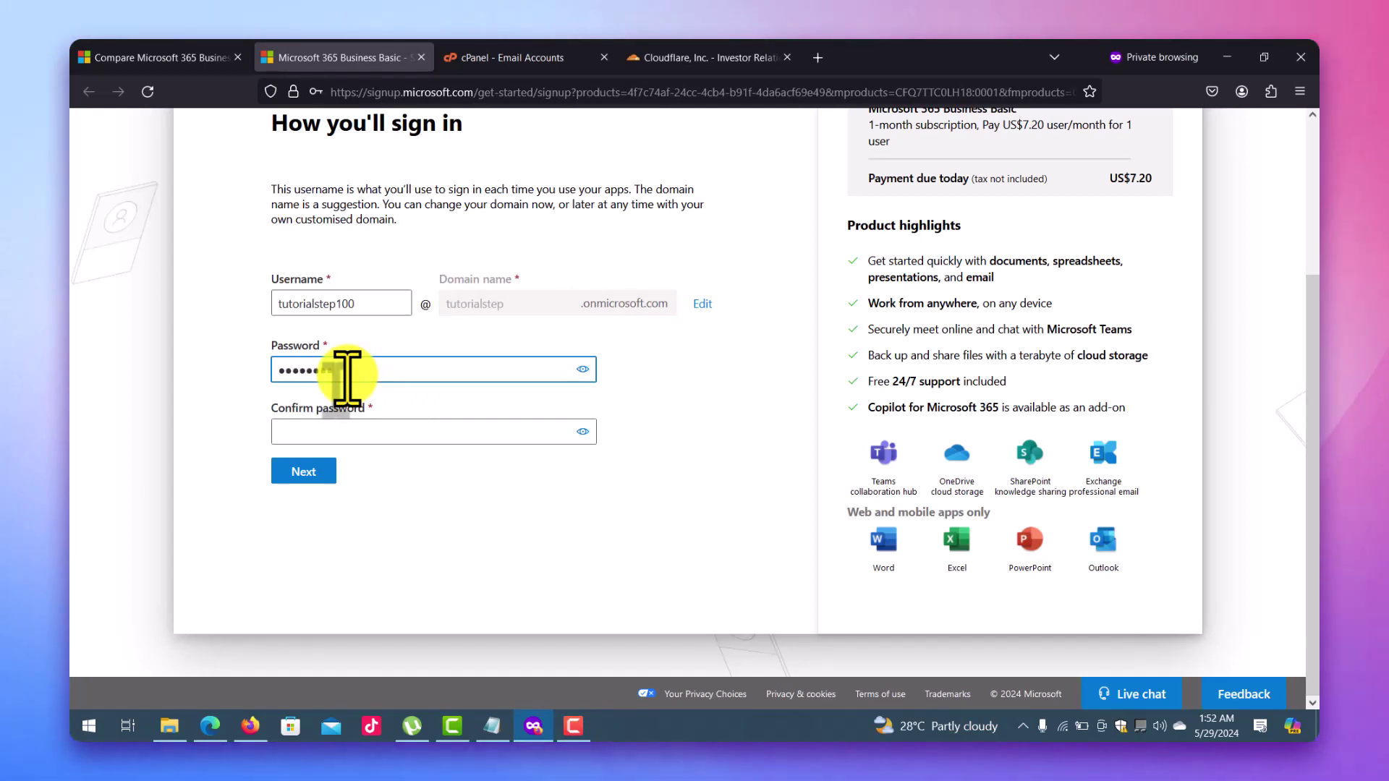
key("Tab")
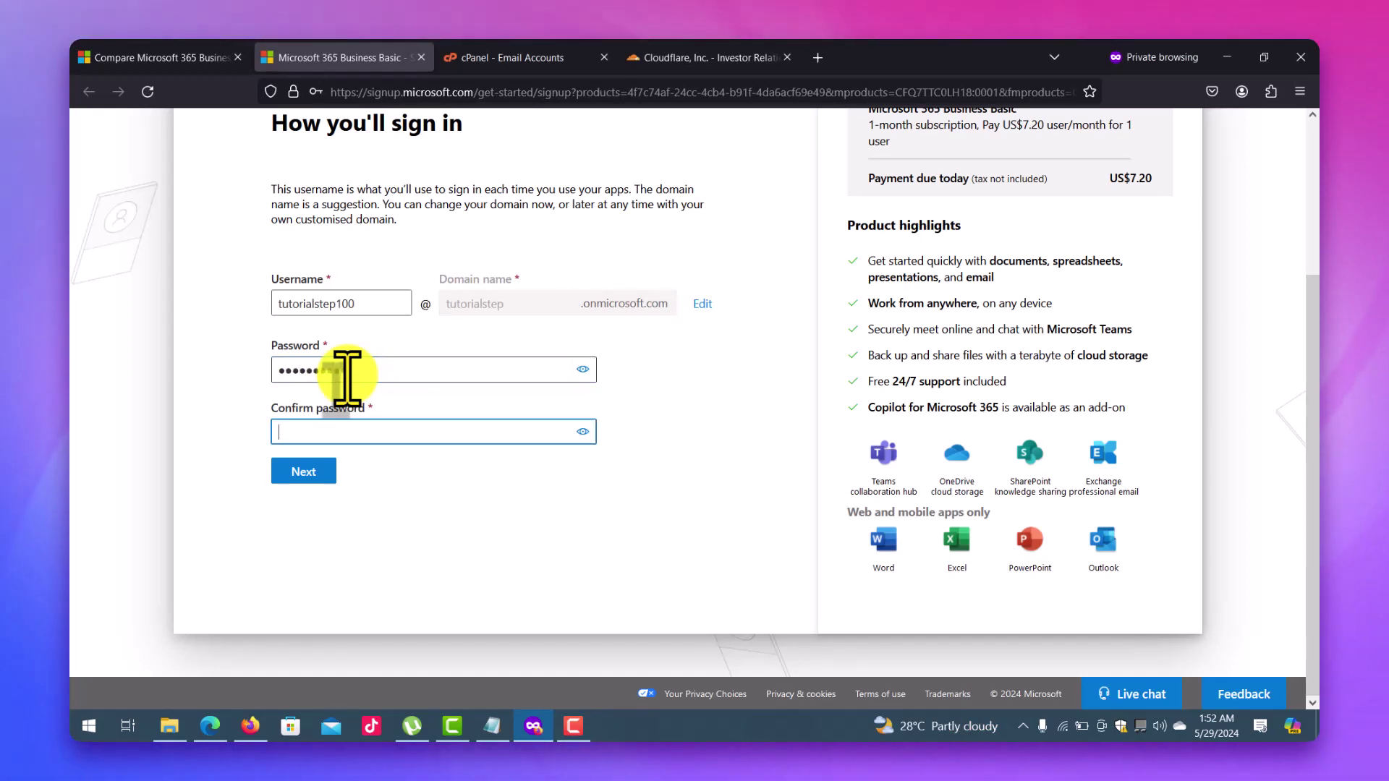
type("Tutorial@1")
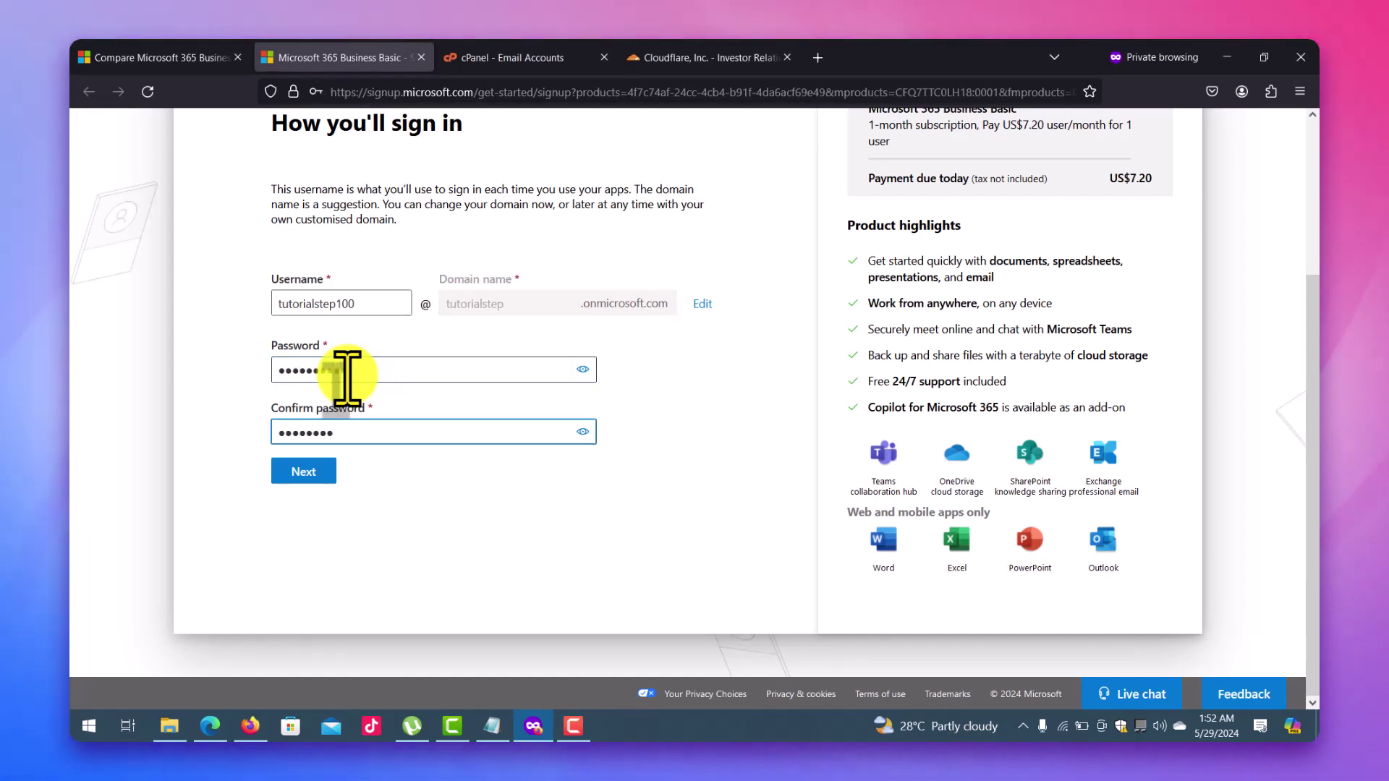
left_click(324, 470)
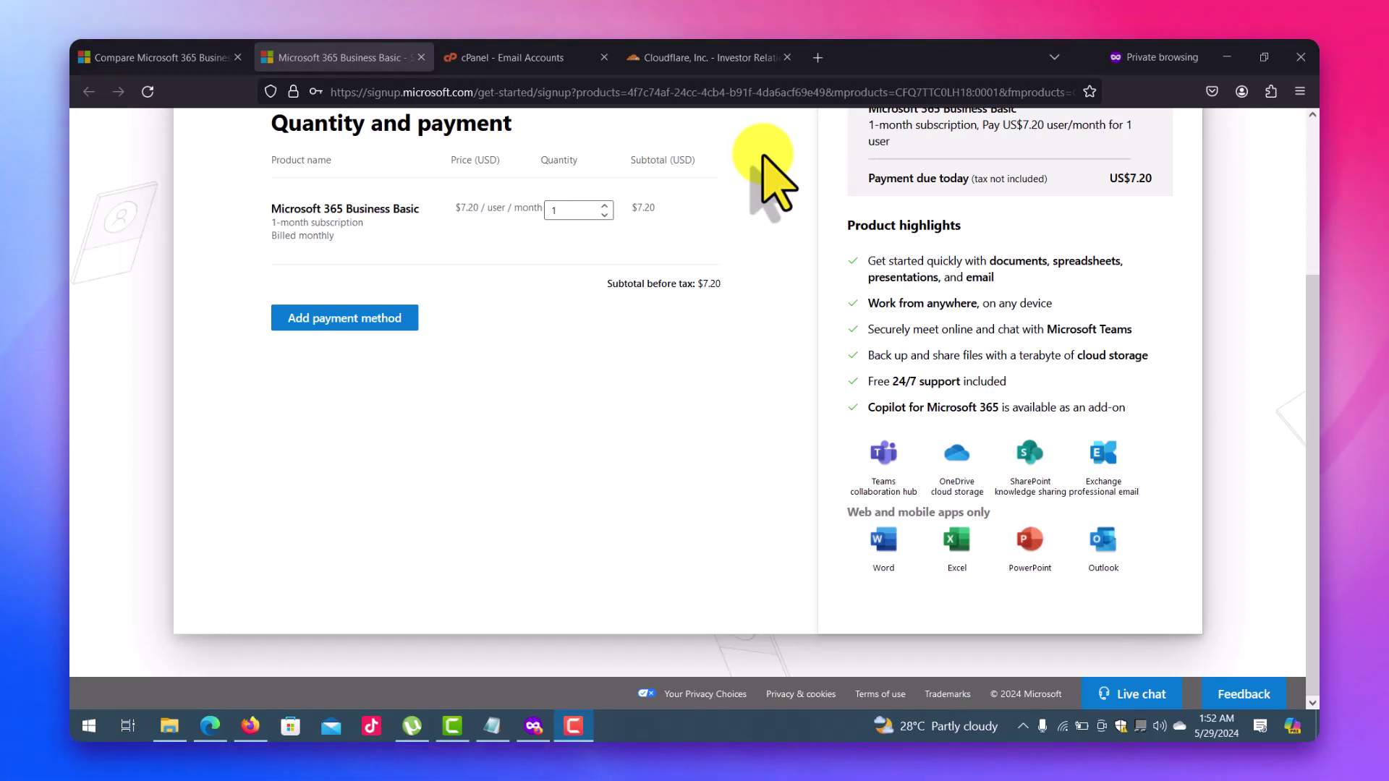
Add a payment method and place the Business Basic order.
left_click(346, 322)
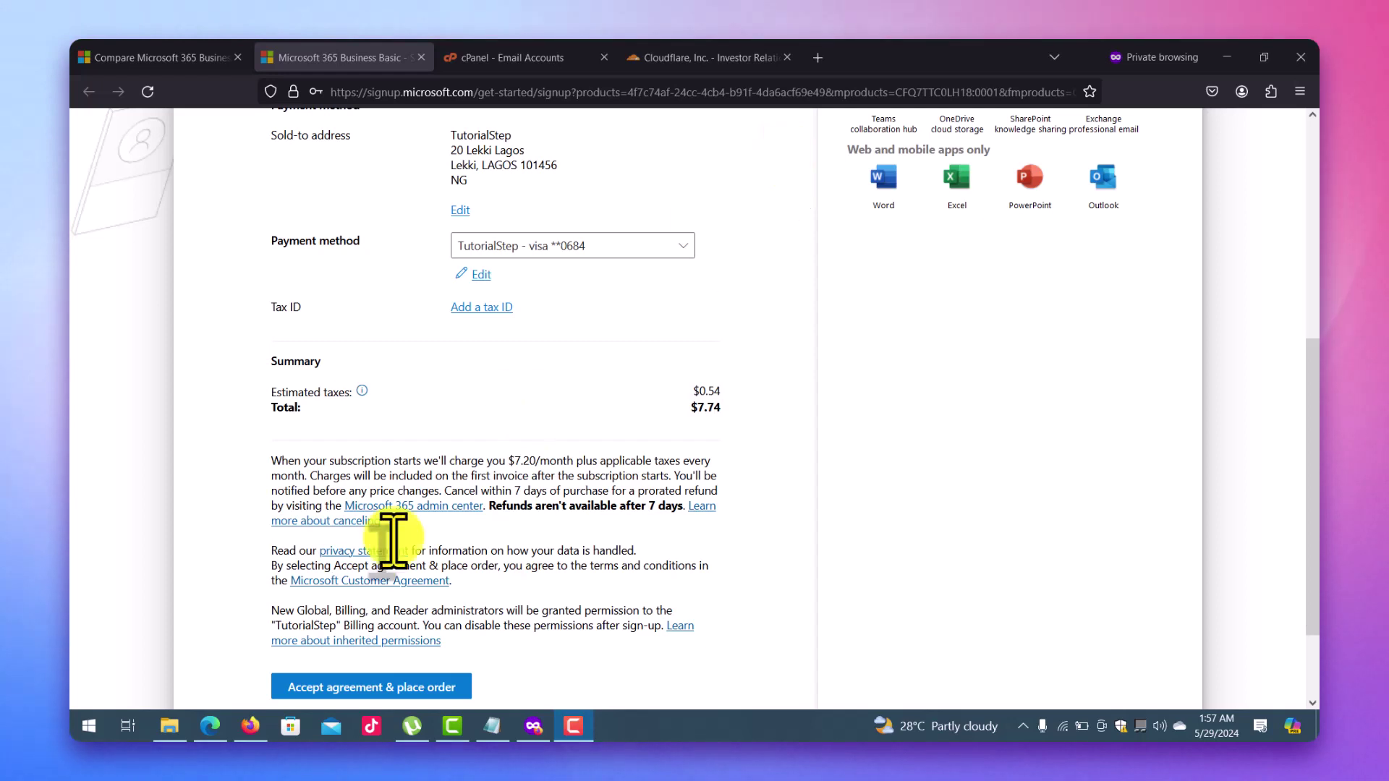
left_click(371, 688)
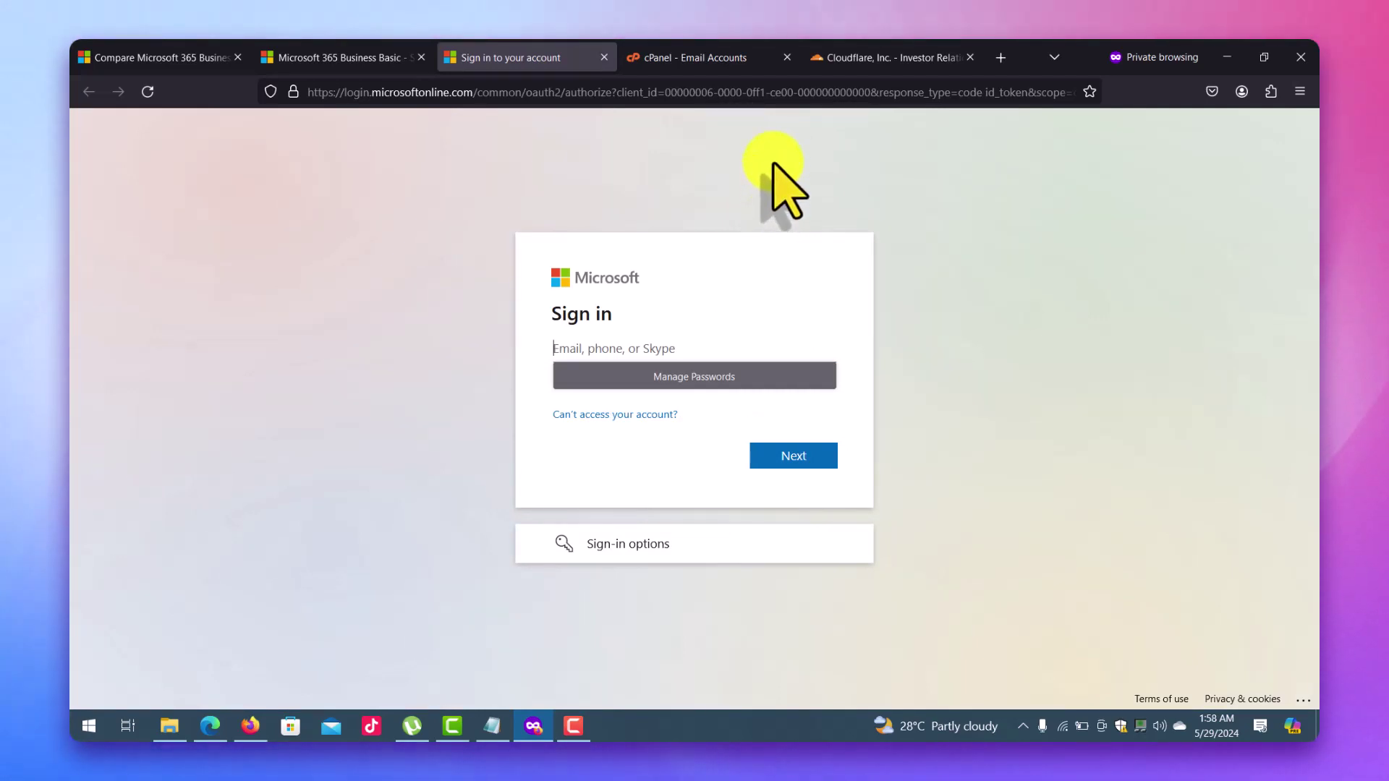
Sign in with the new onmicrosoft admin address and the account password.
key("ctrl+v")
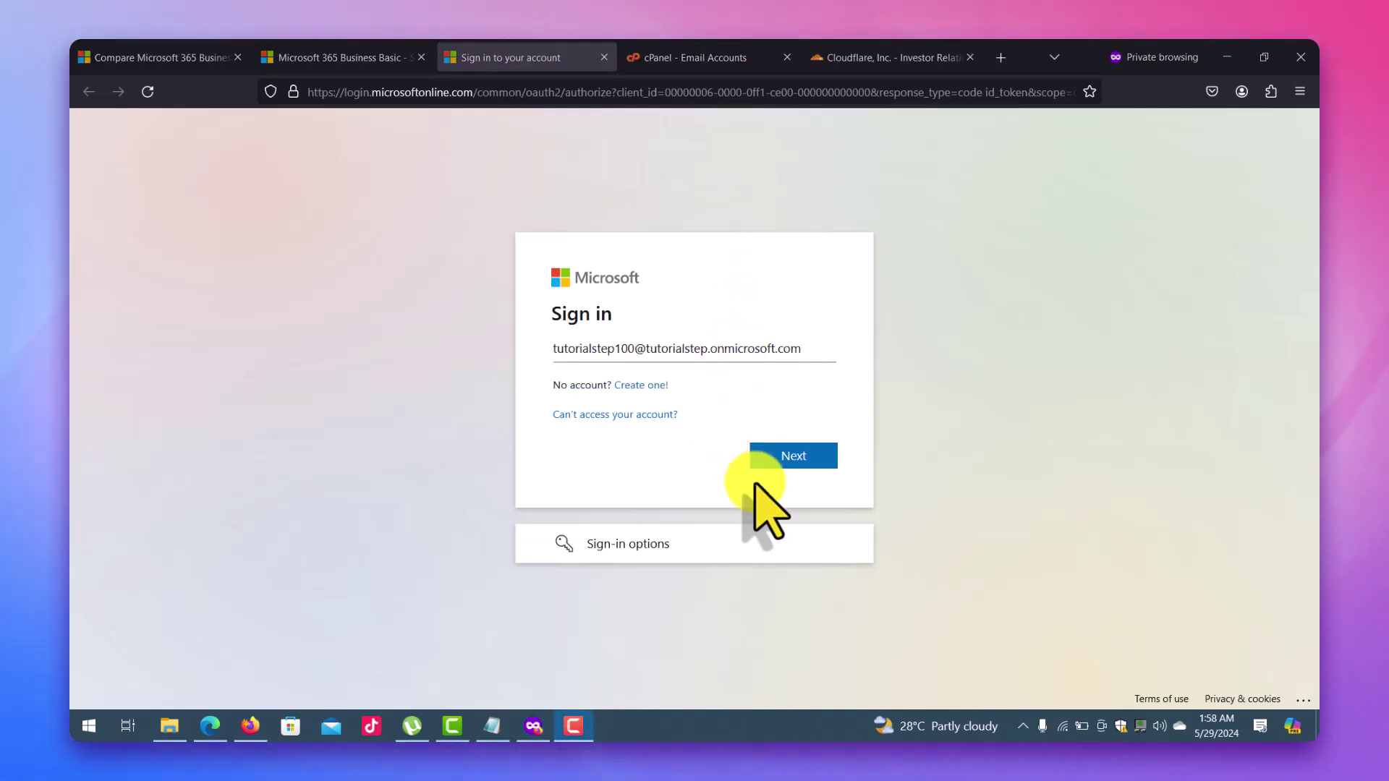
left_click(793, 456)
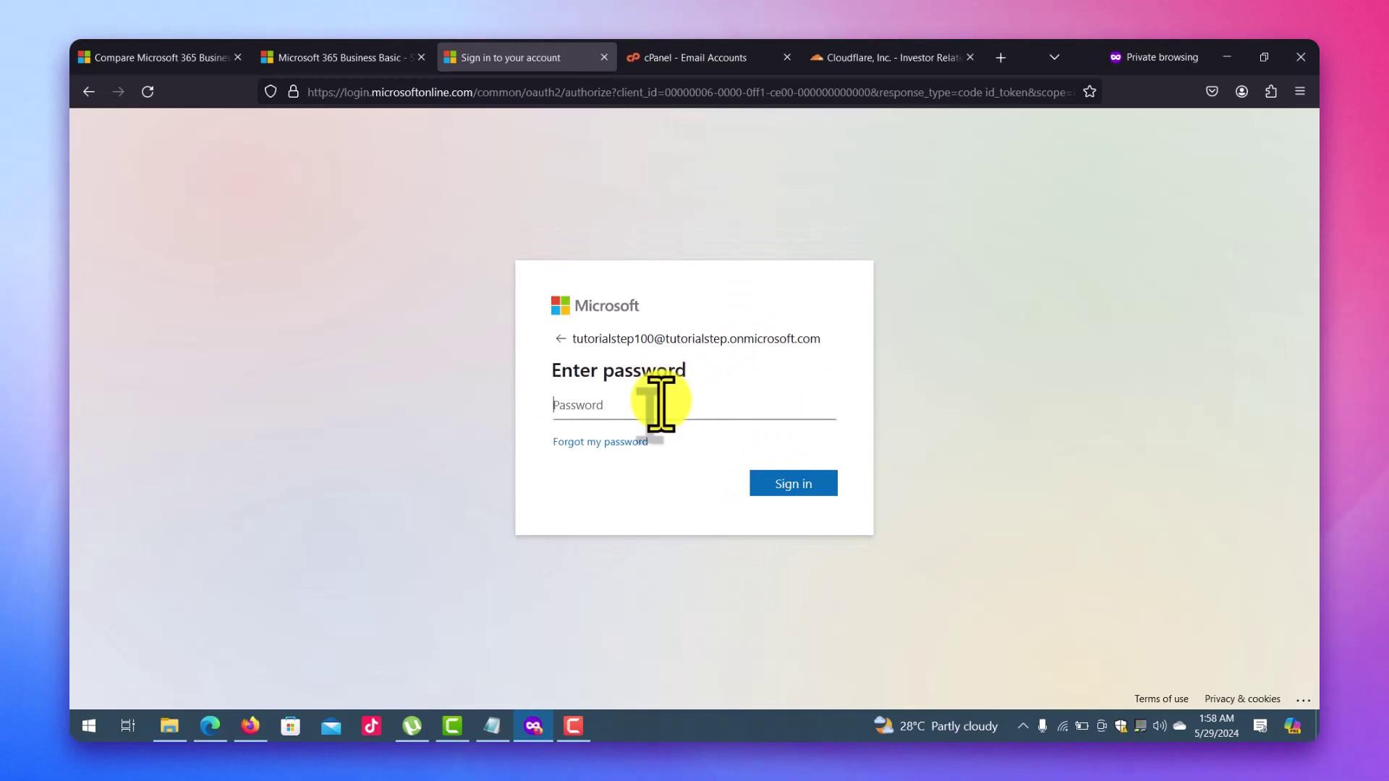
type("•••••••")
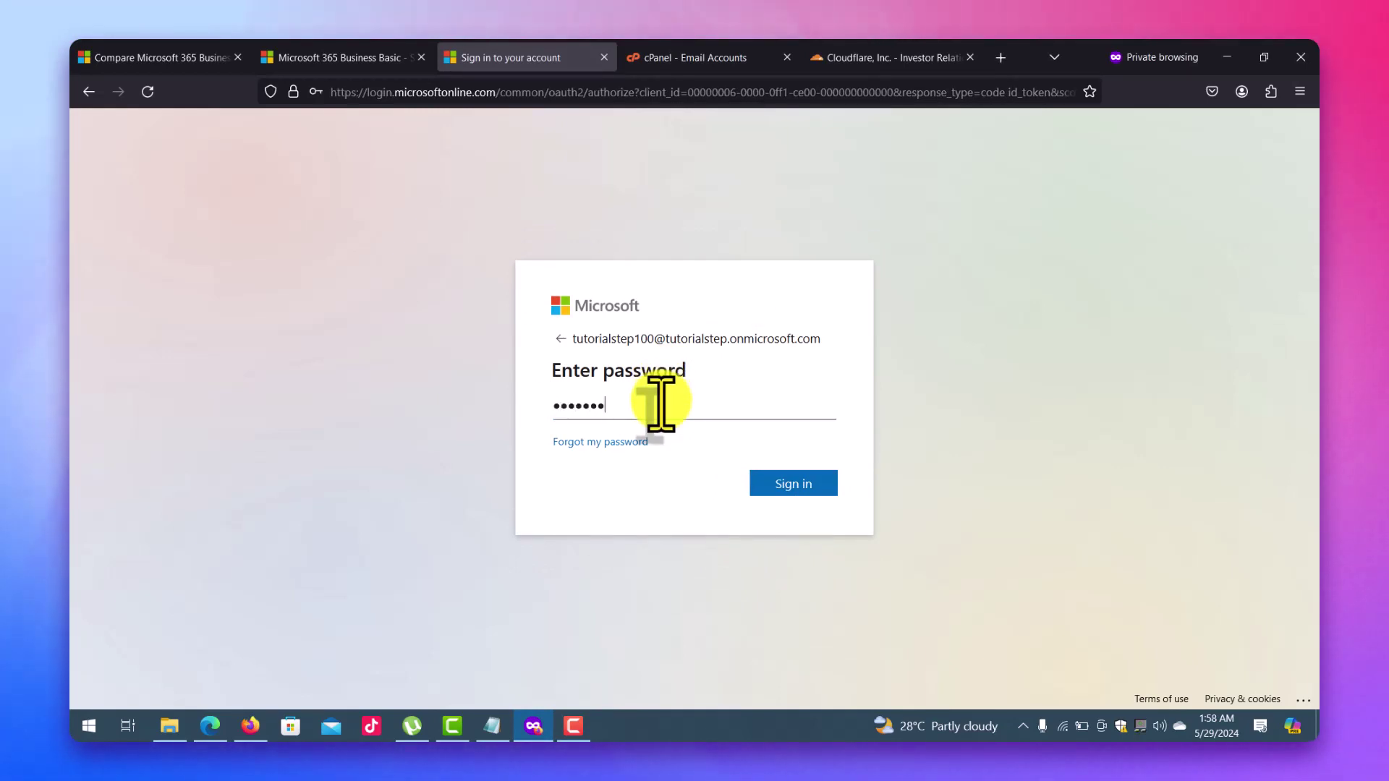
type("•••")
key("Return")
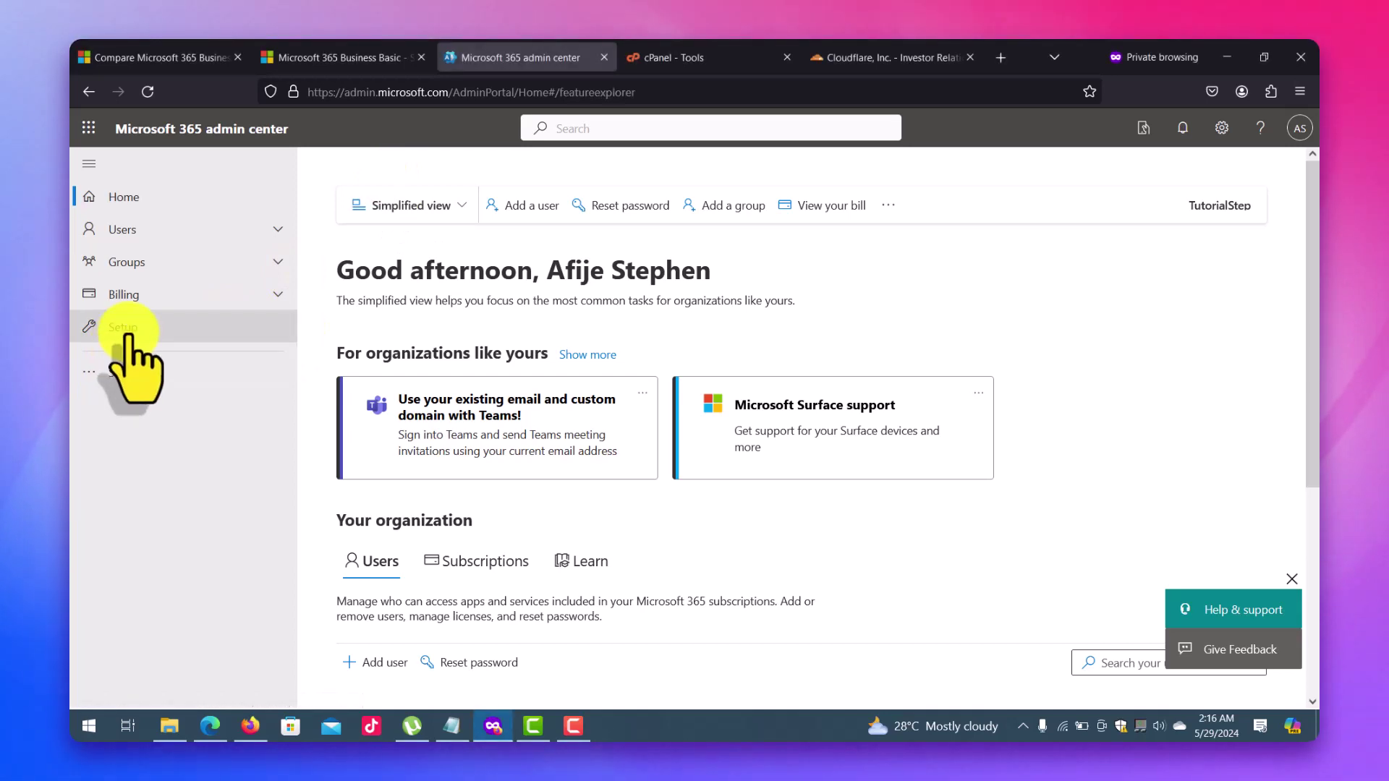
Open the Get your custom domain set up guide from the Setup page.
left_click(128, 333)
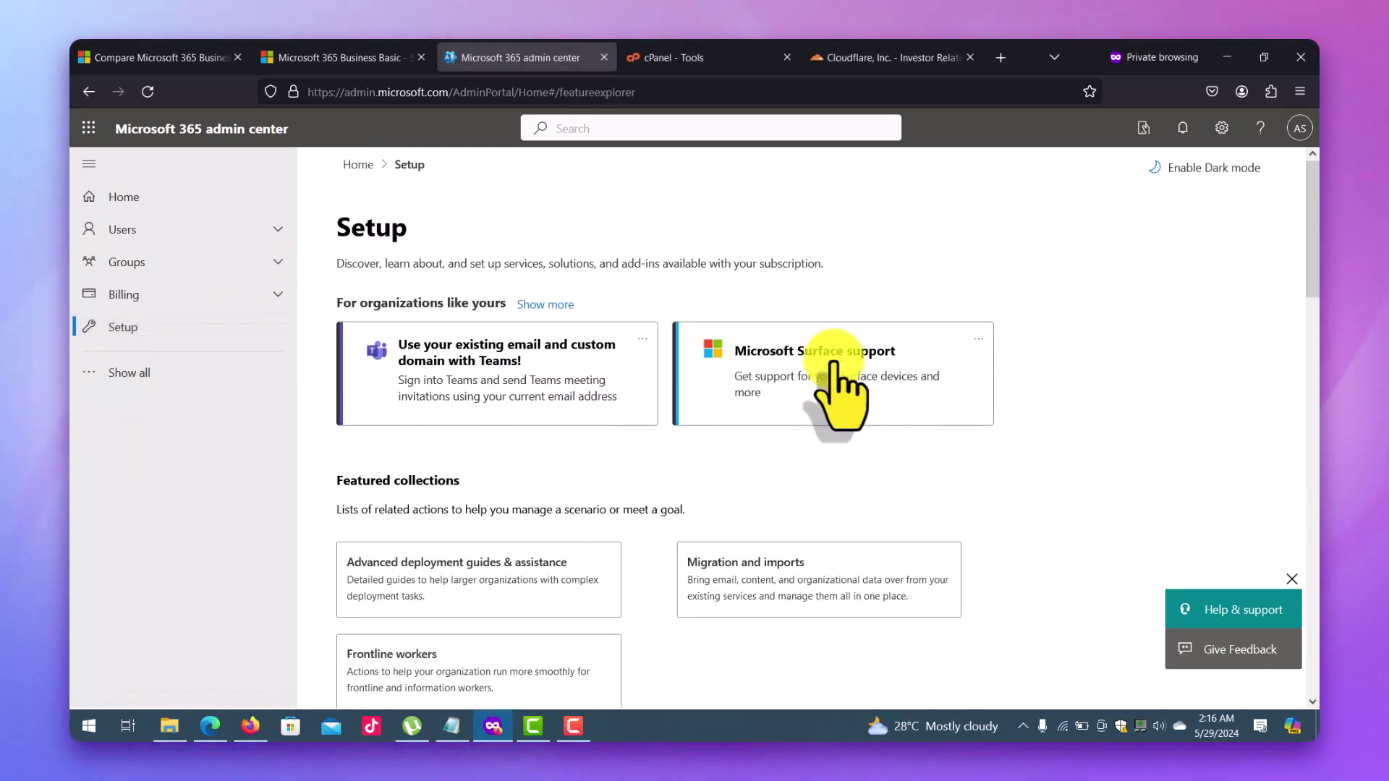
scroll(1308, 264, "down", 10)
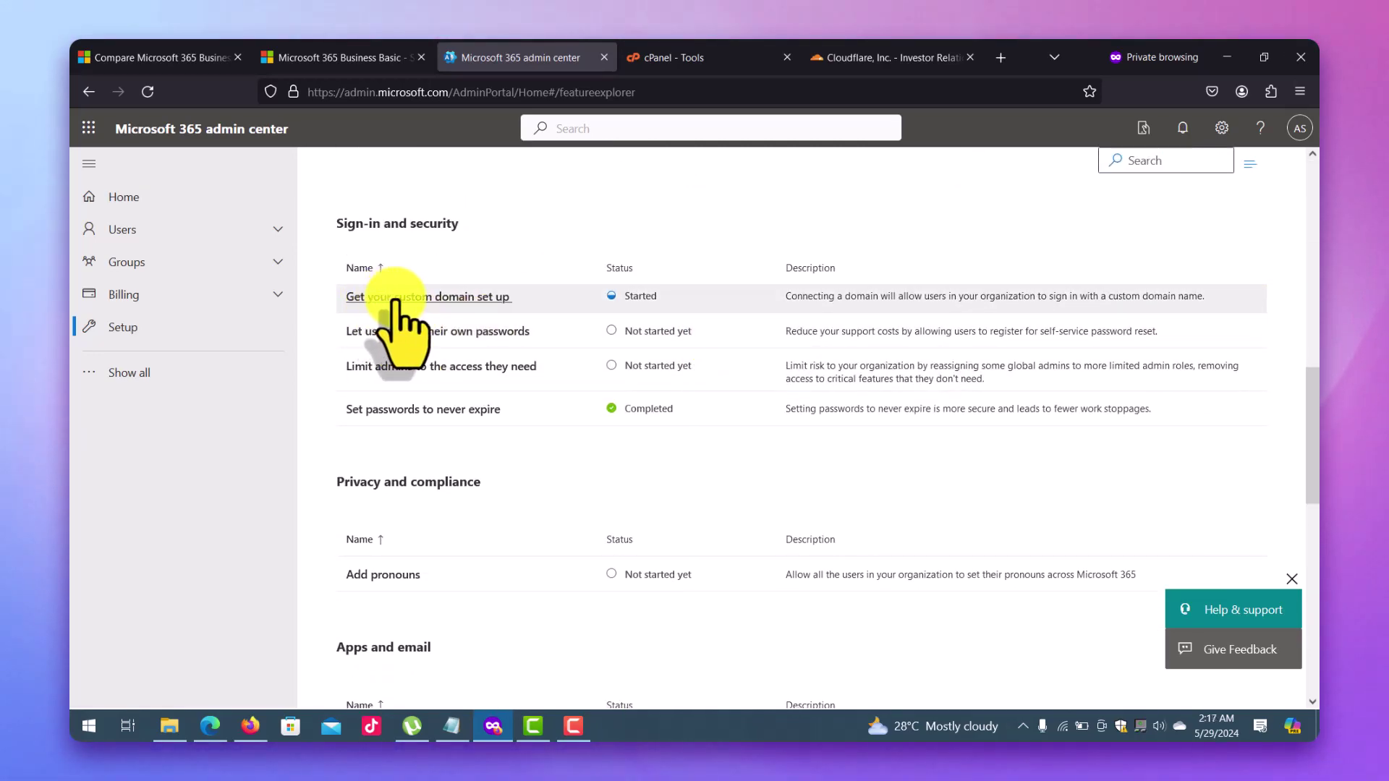
left_click(395, 298)
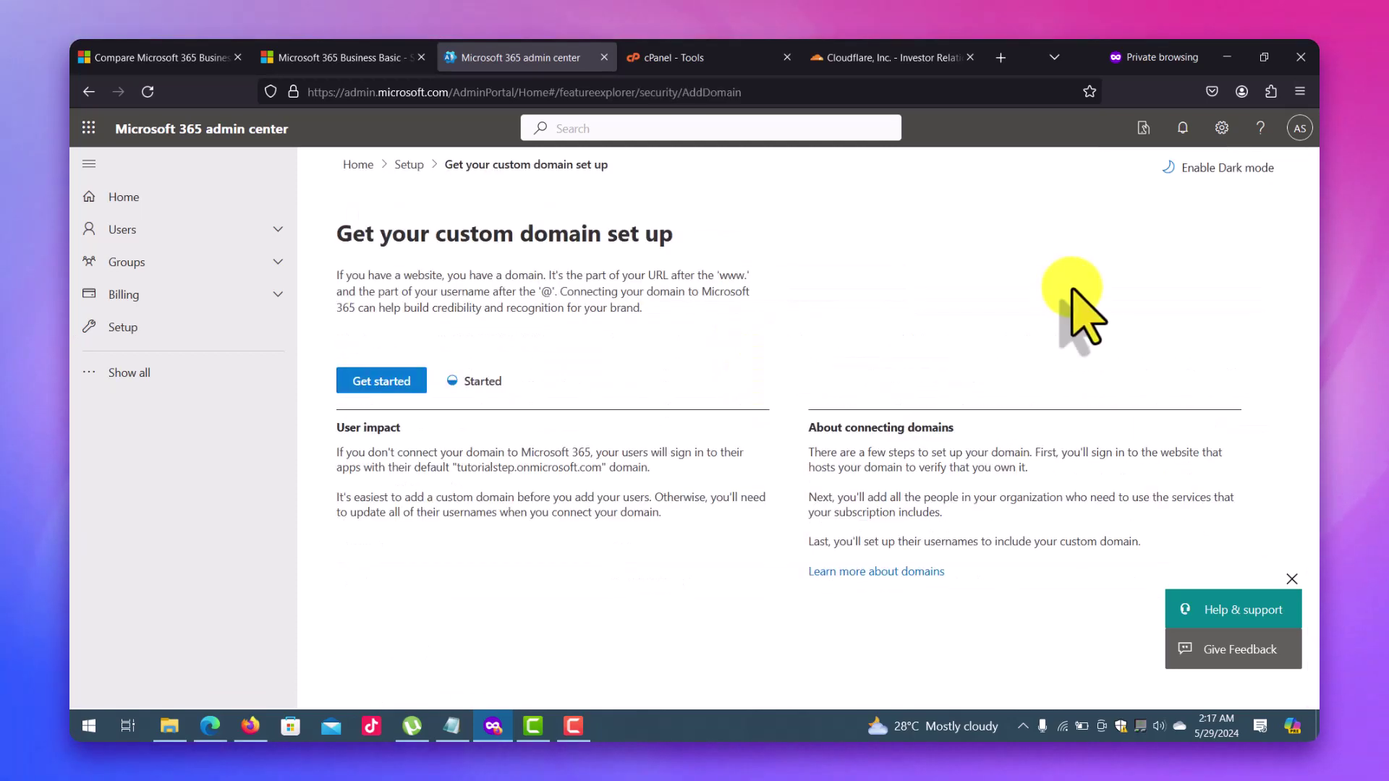
Add tutorialstep.click as the custom domain in the setup wizard.
left_click(369, 381)
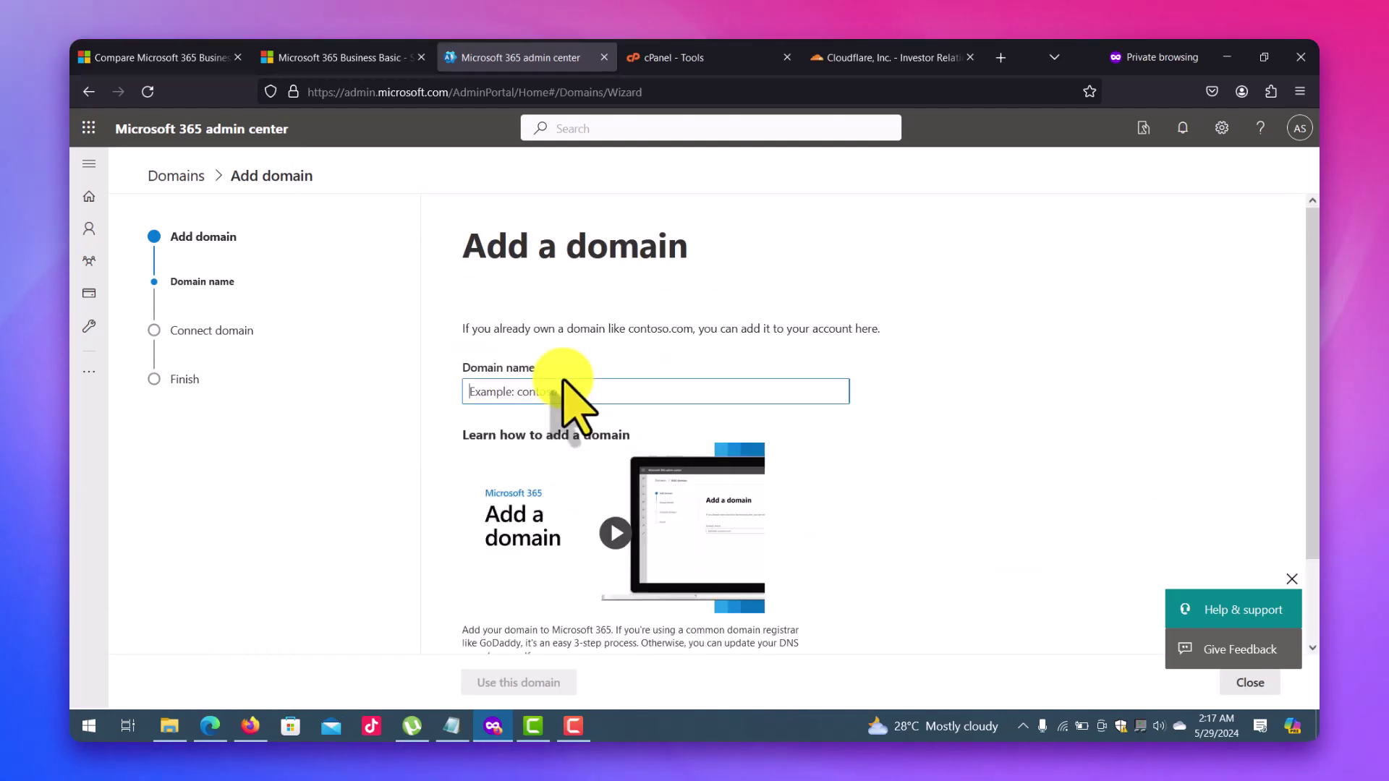
type("tu")
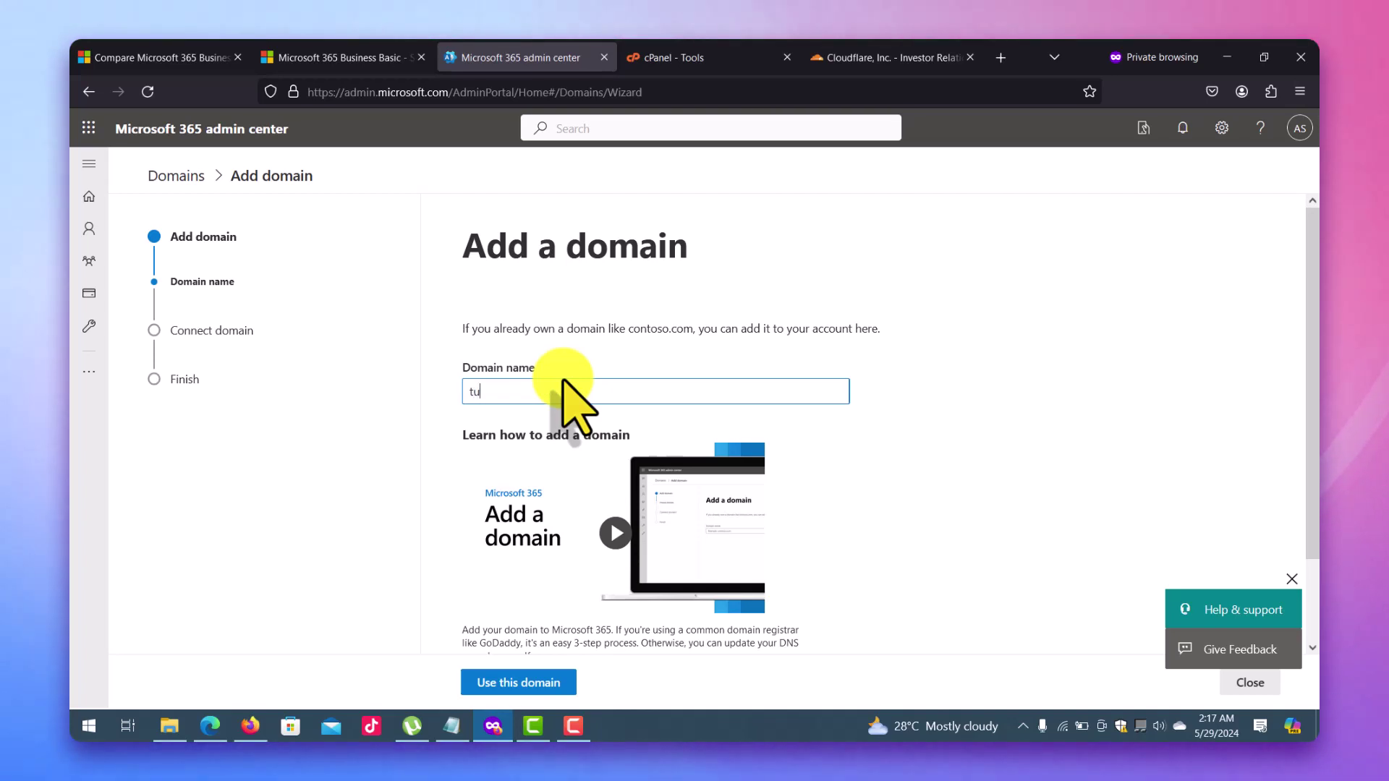
type("torial")
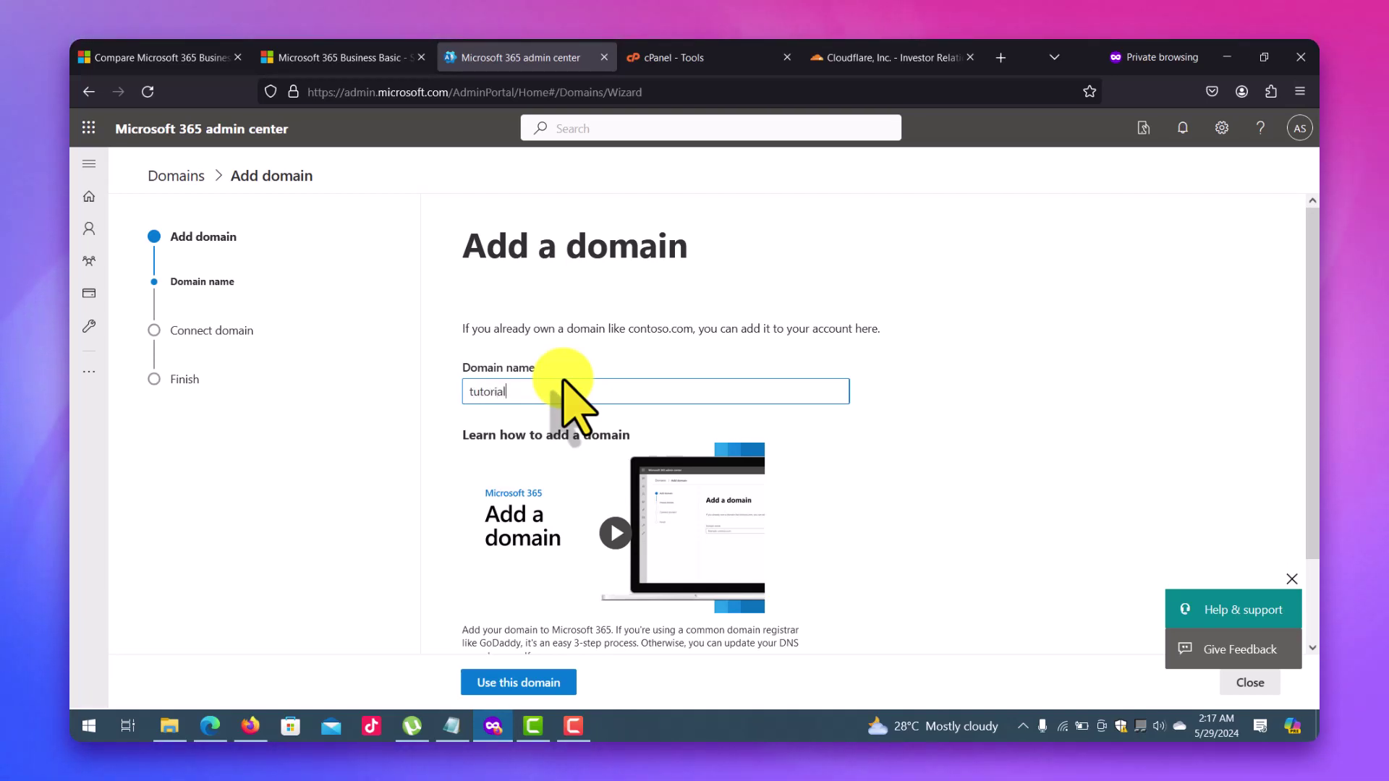
type("step.click")
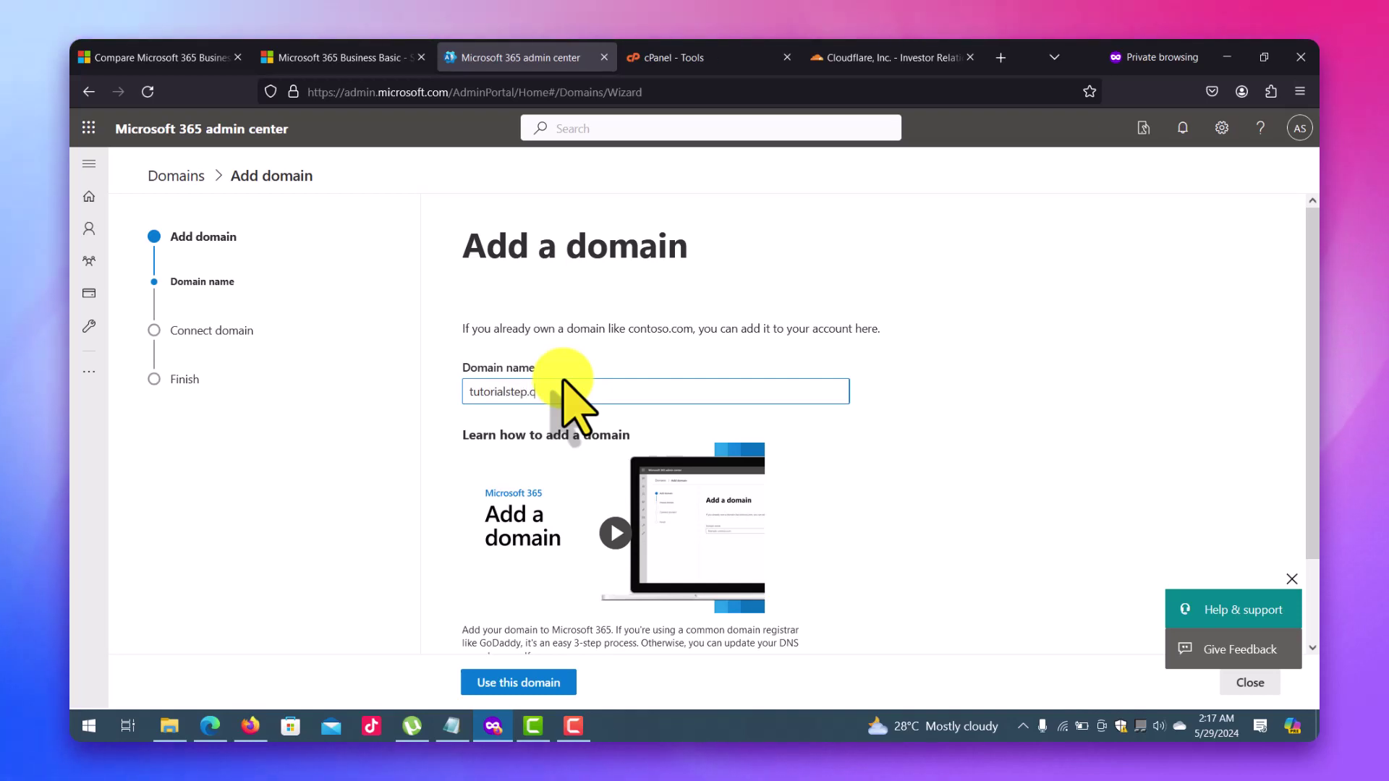
left_click(510, 684)
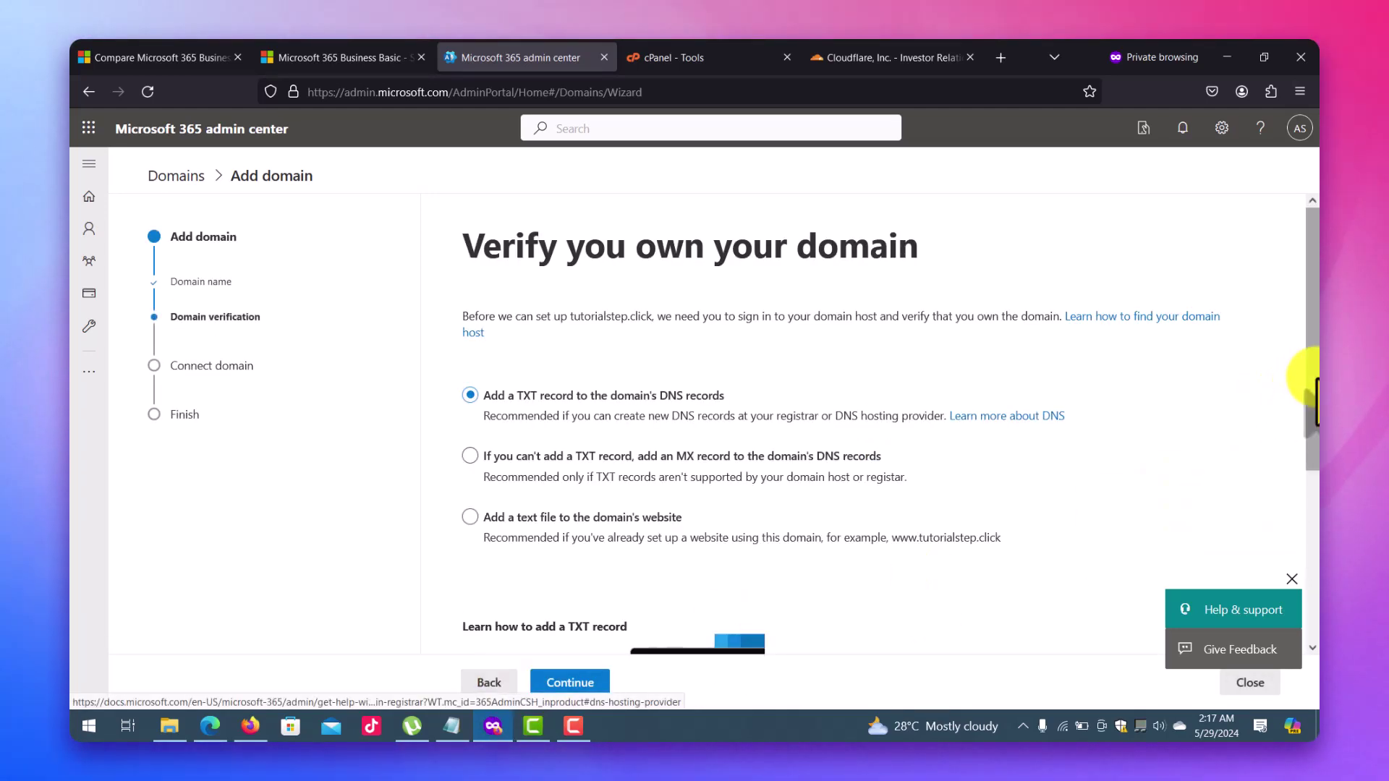
Choose MX record verification for tutorialstep.click and show the required record.
left_click_drag(1315, 383, 1315, 433)
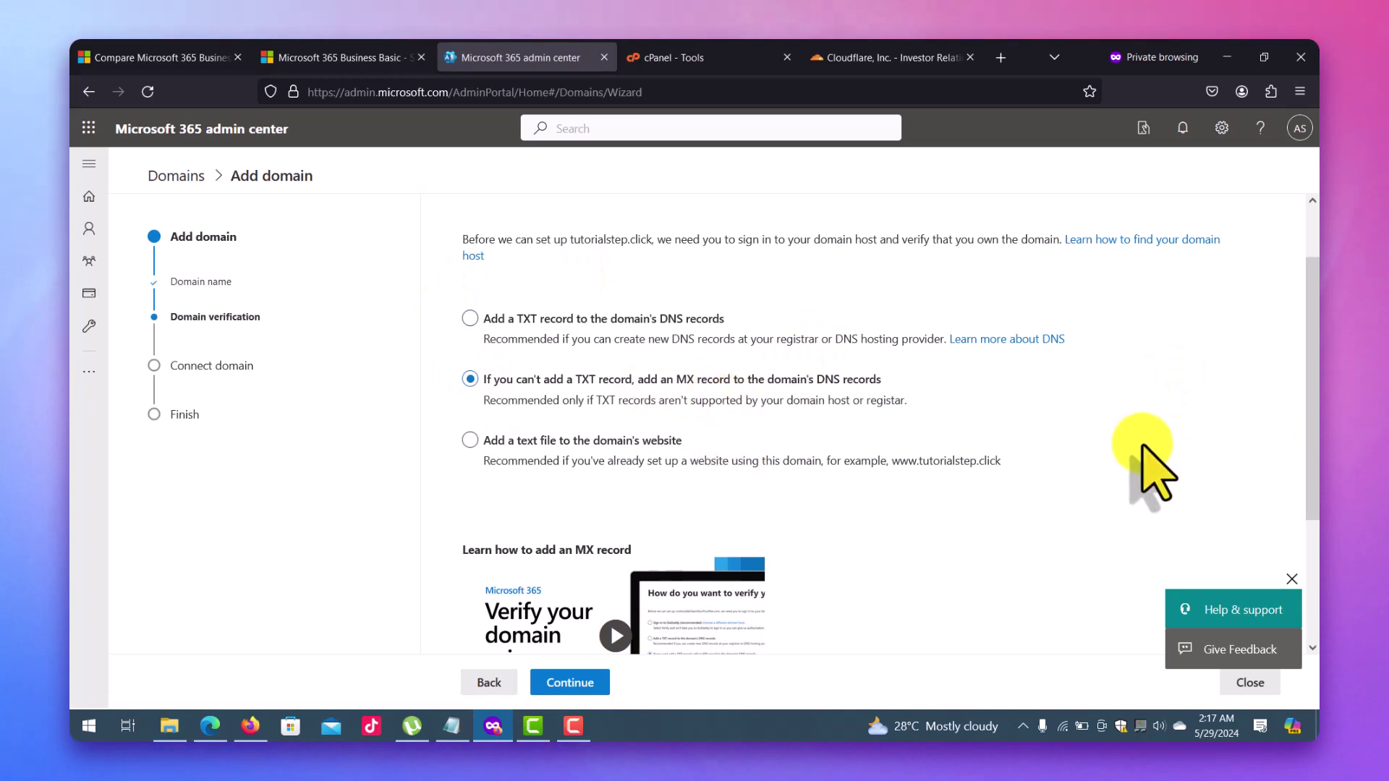
scroll(1315, 401, "down", 1)
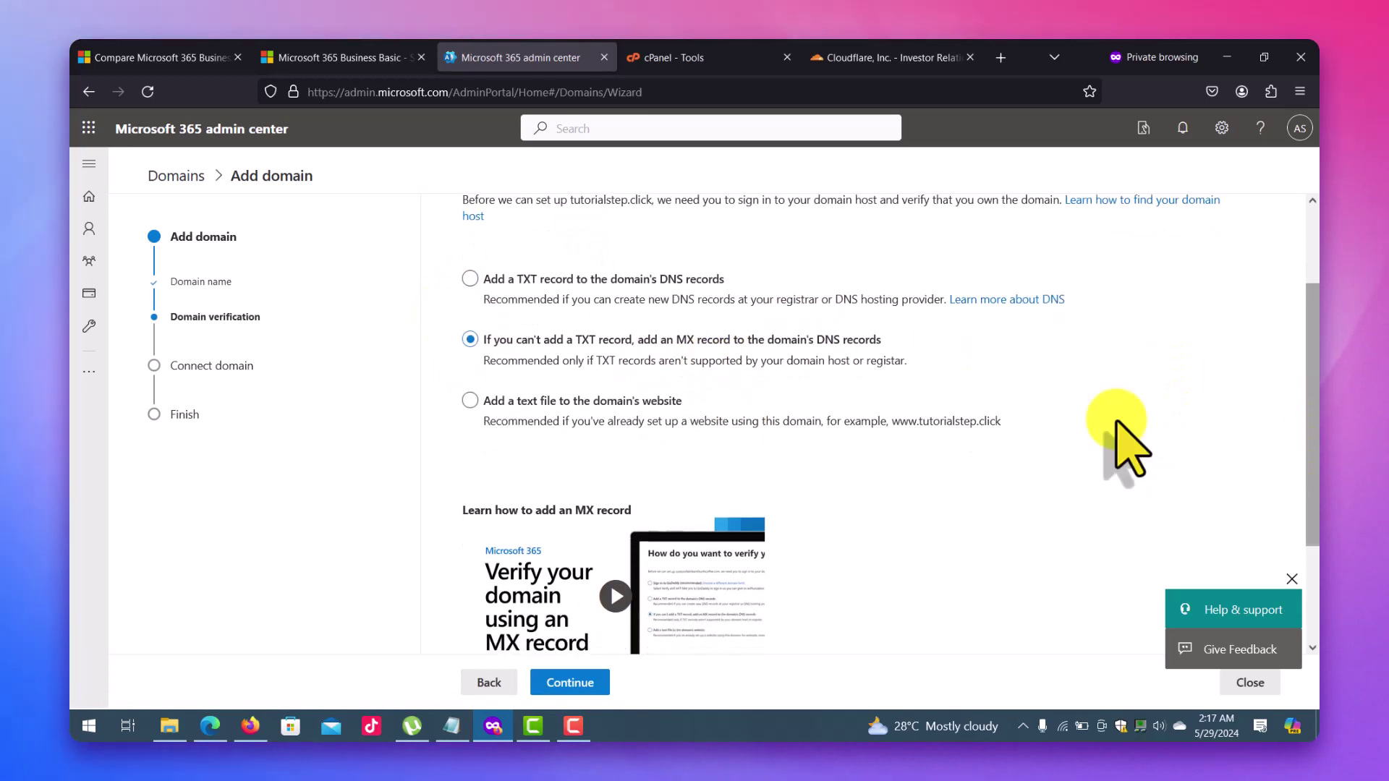
left_click(588, 686)
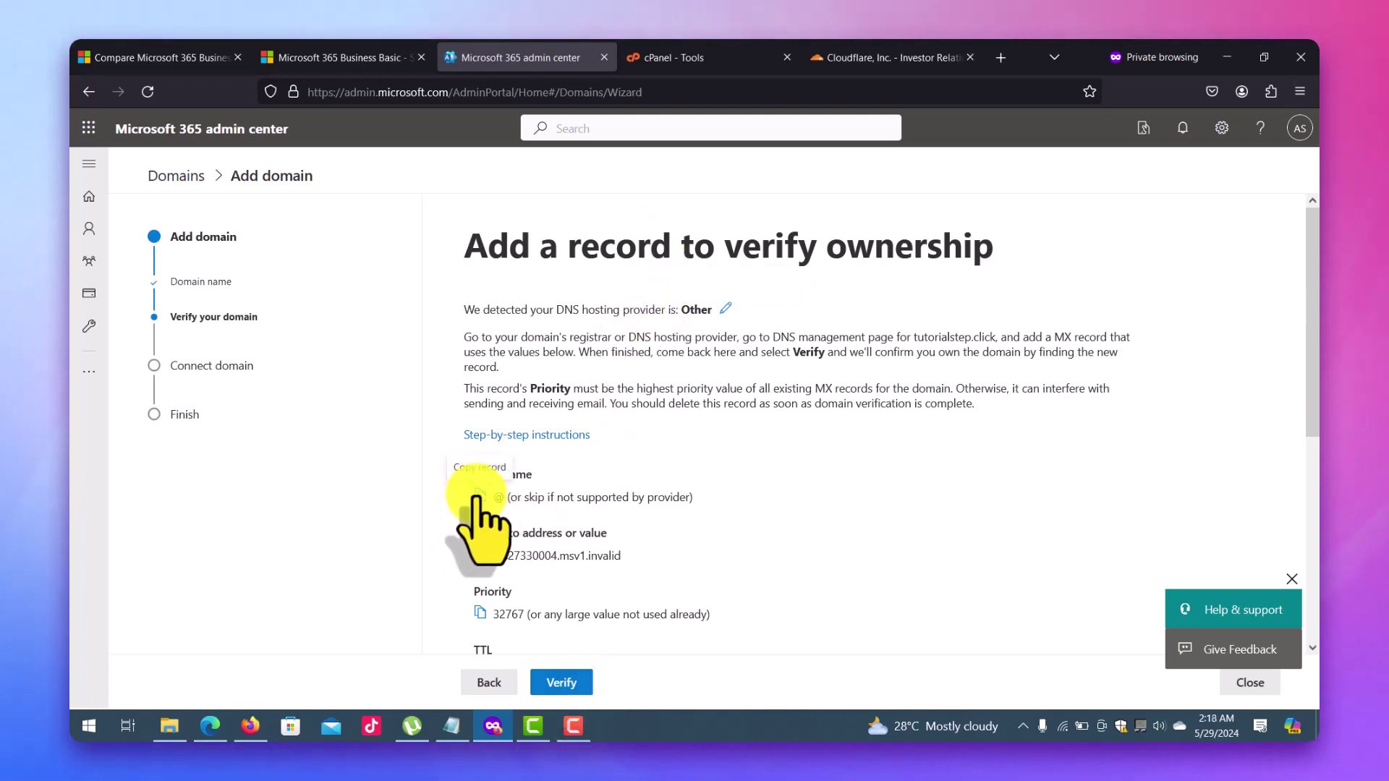
In cPanel, search the tools for 'zone' and open the Zone Editor.
left_click(693, 57)
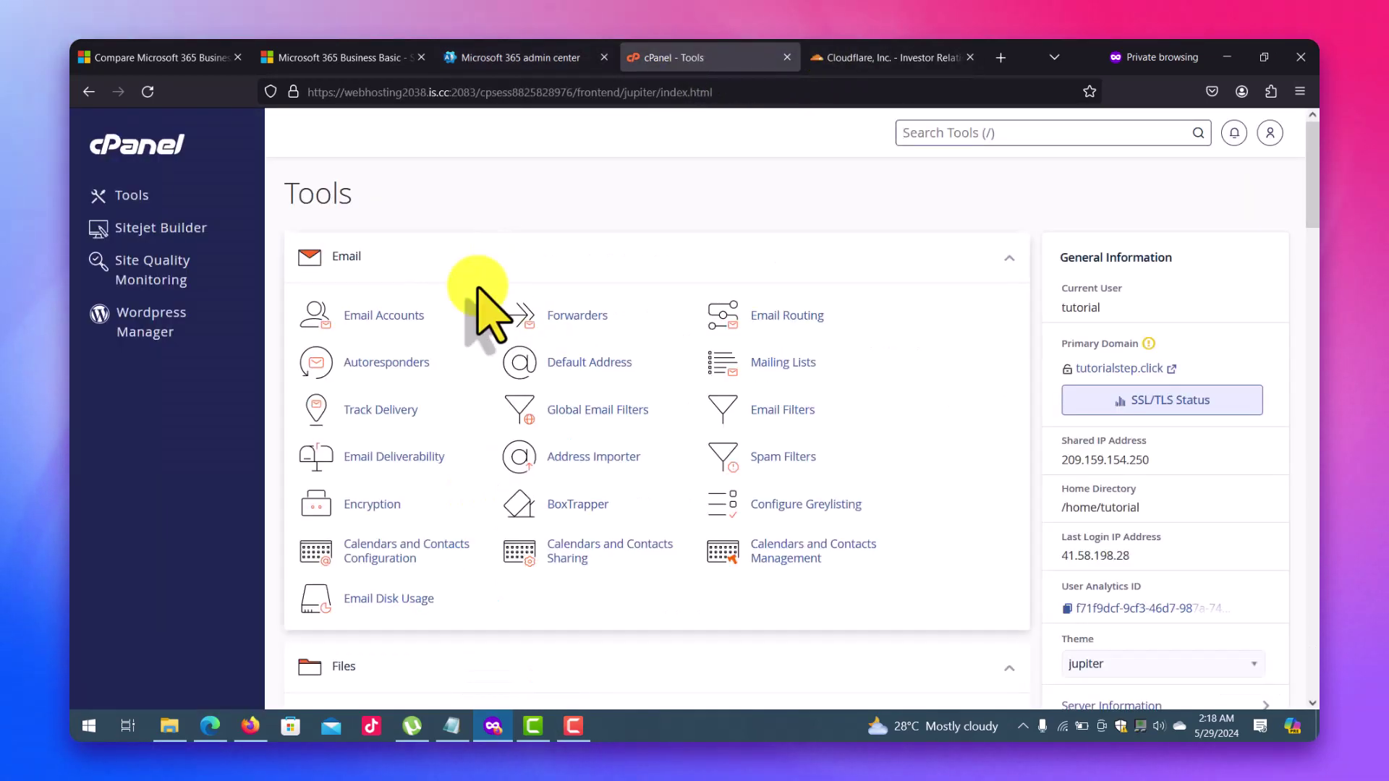
left_click(1025, 132)
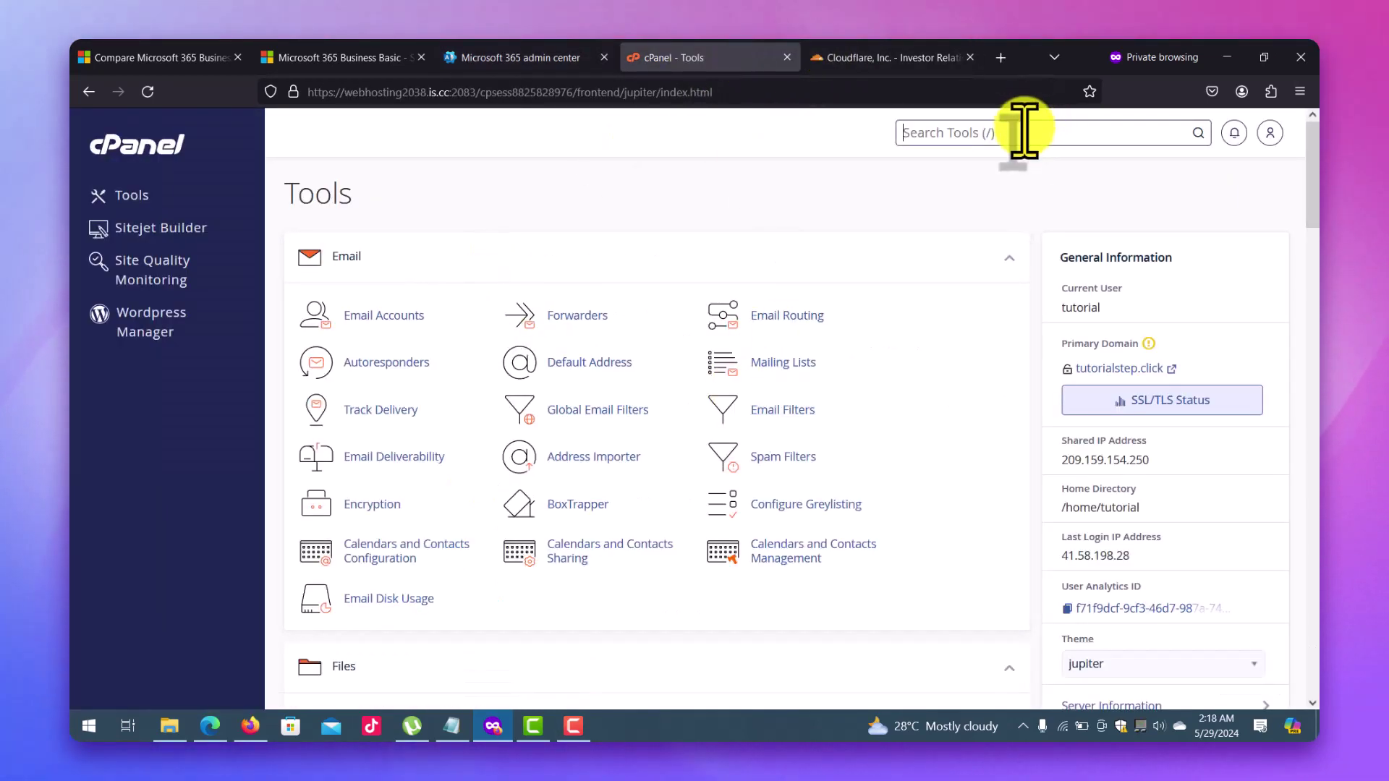
type("zone")
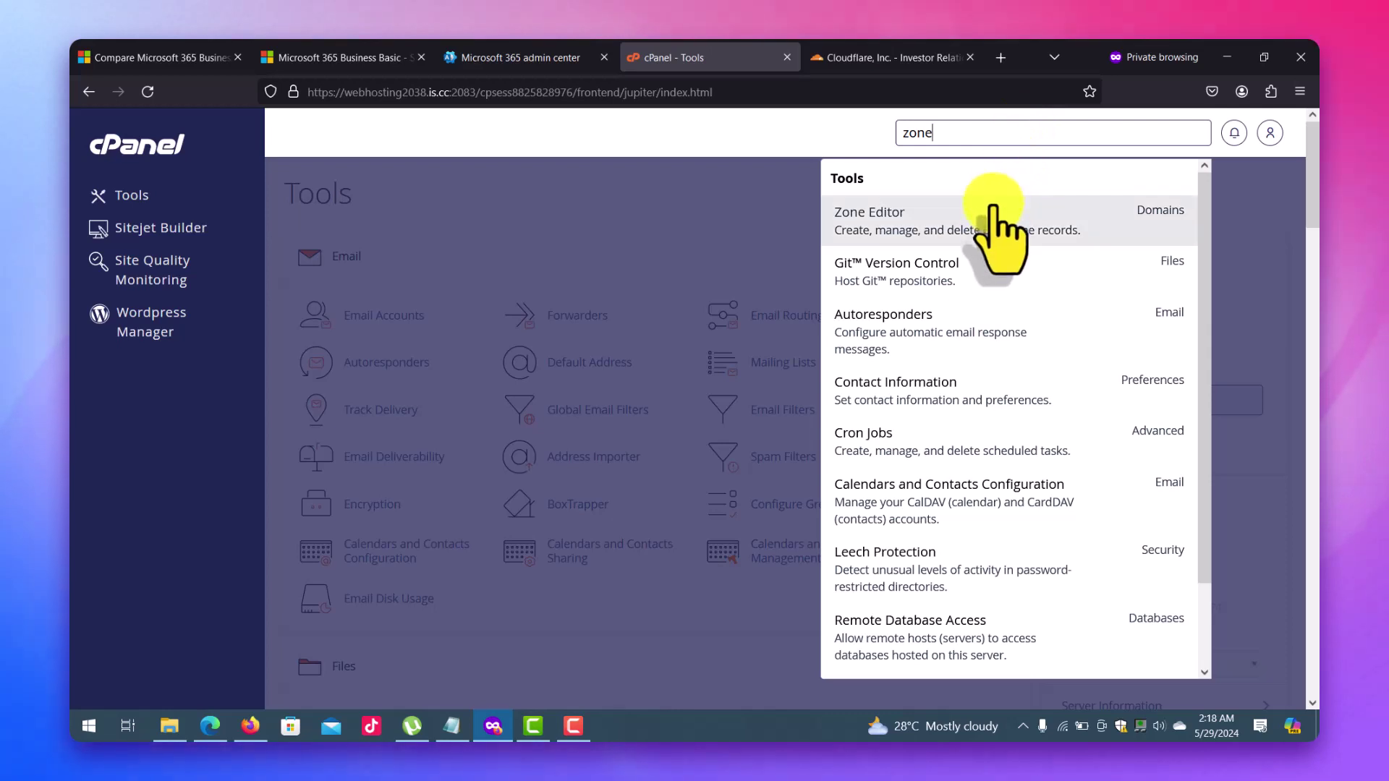
left_click(991, 217)
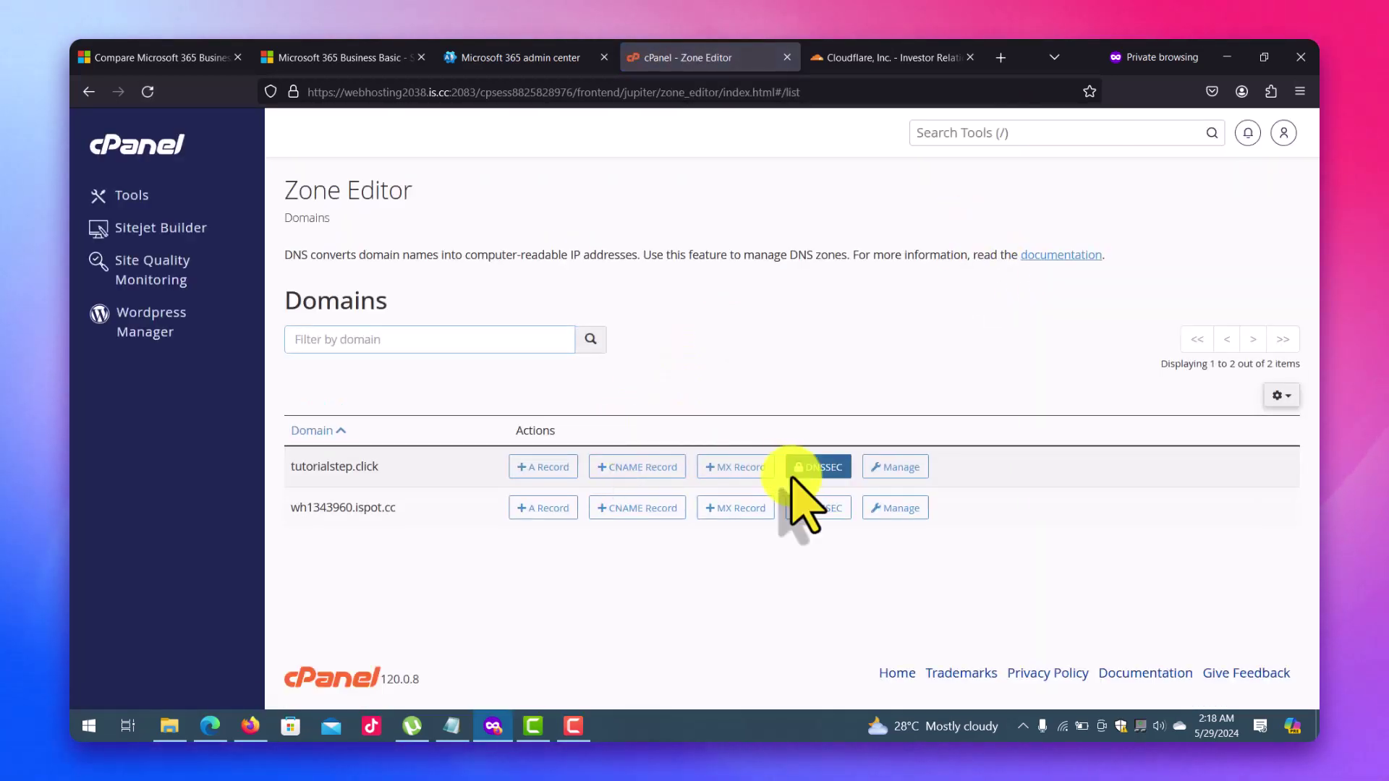
Open the tutorialstep.click DNS zone in cPanel and start editing its existing MX record.
left_click(901, 468)
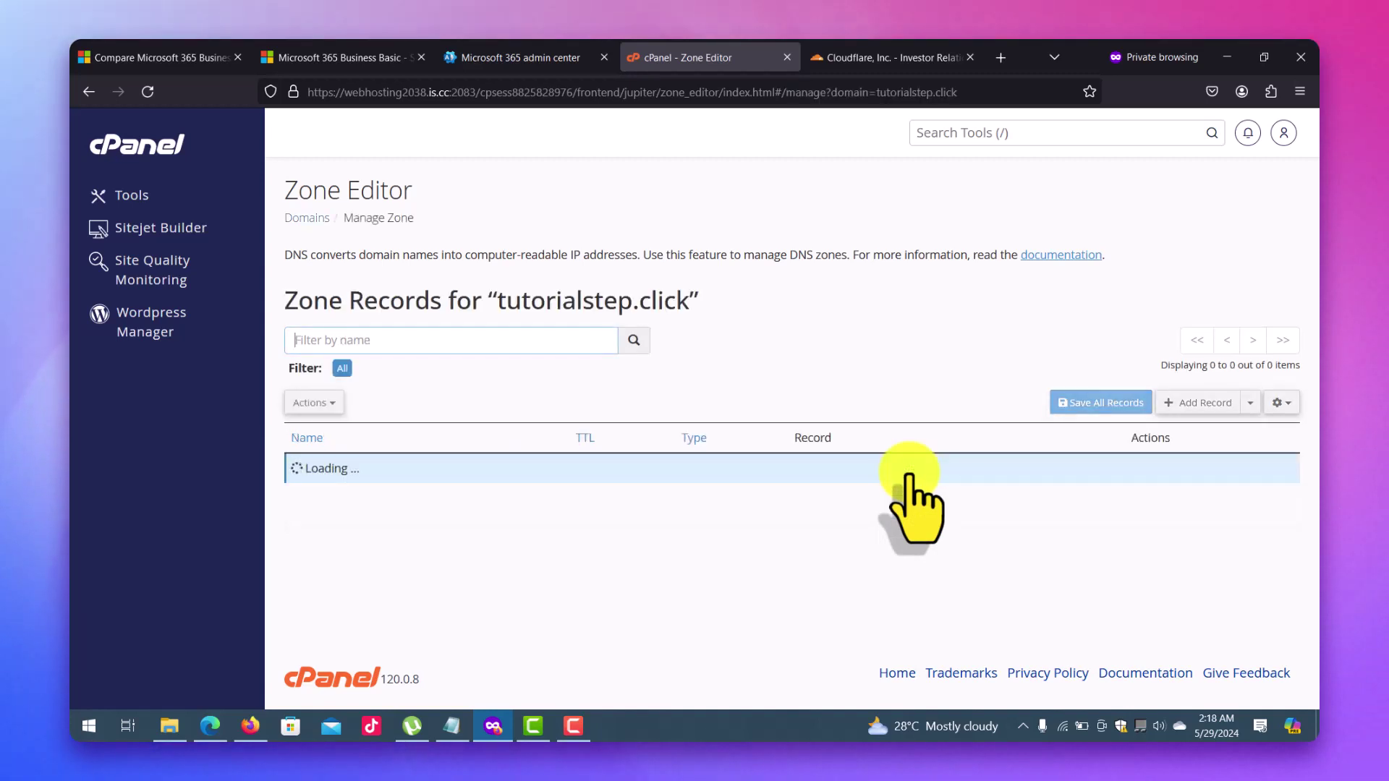
left_click(1237, 402)
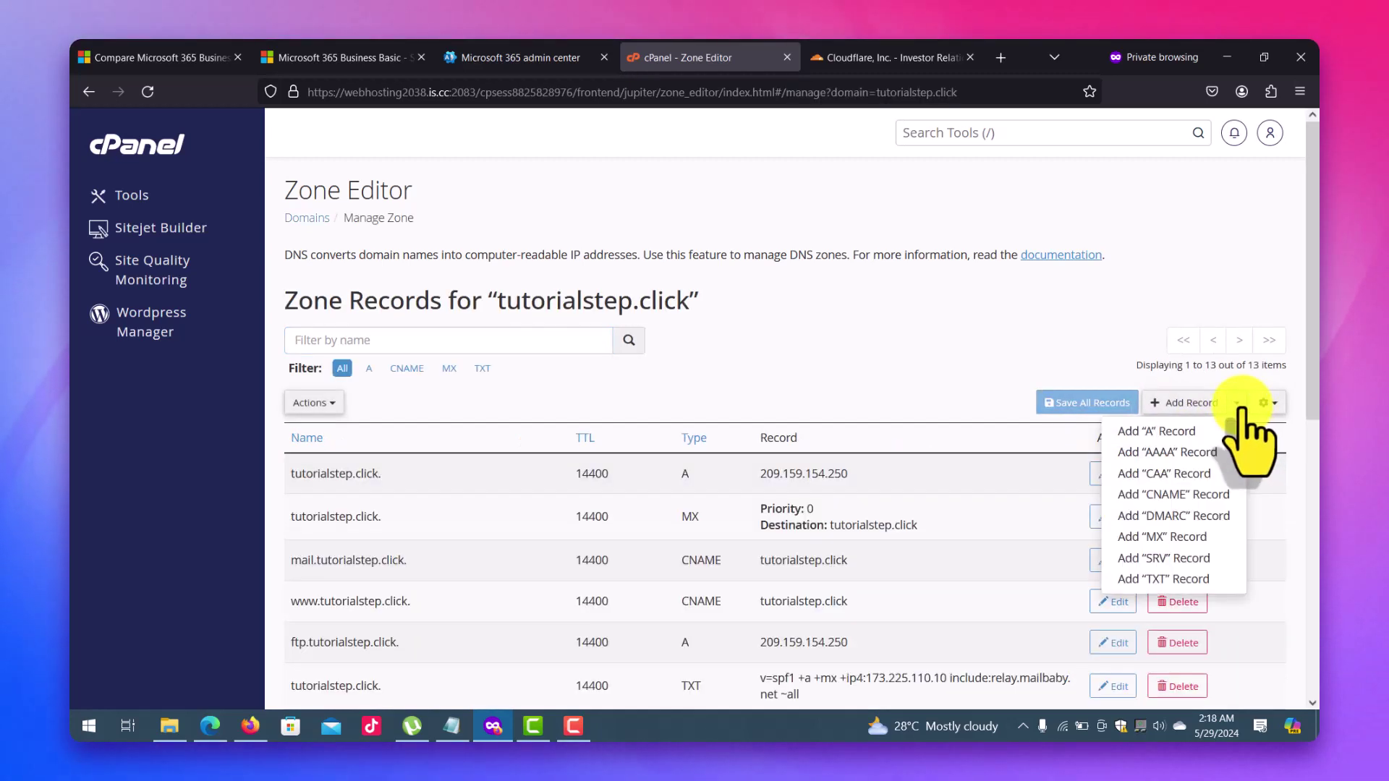
left_click(1294, 217)
scroll(1302, 217, "down", 2)
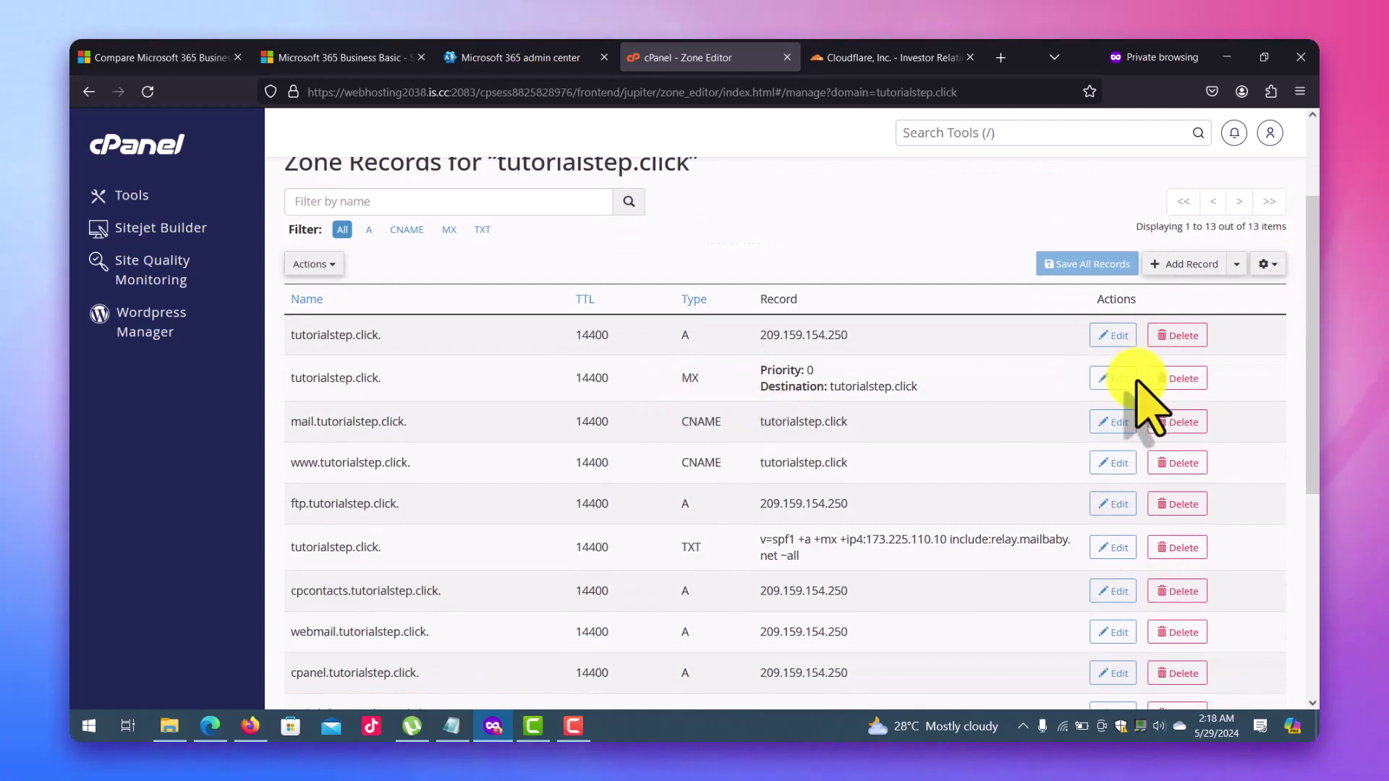
left_click(1118, 378)
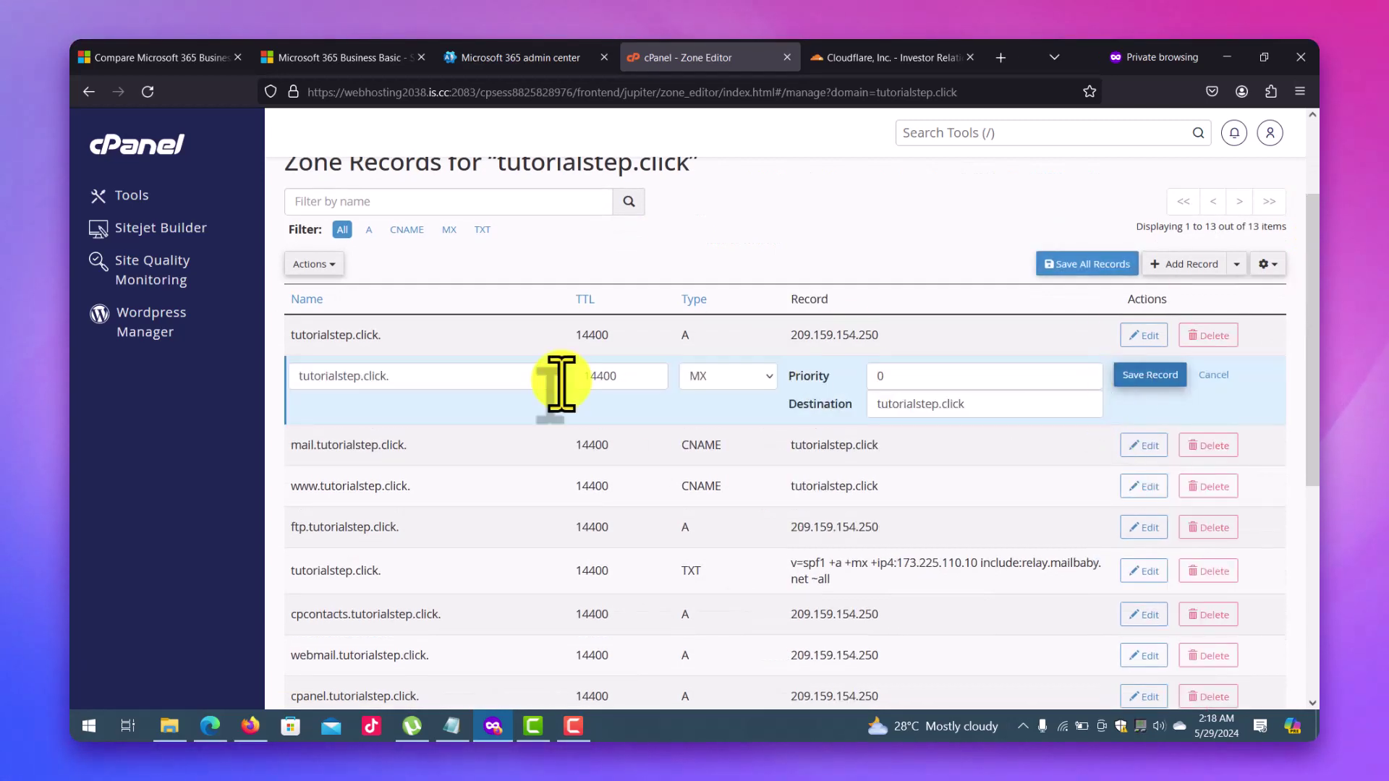
double_click(637, 384)
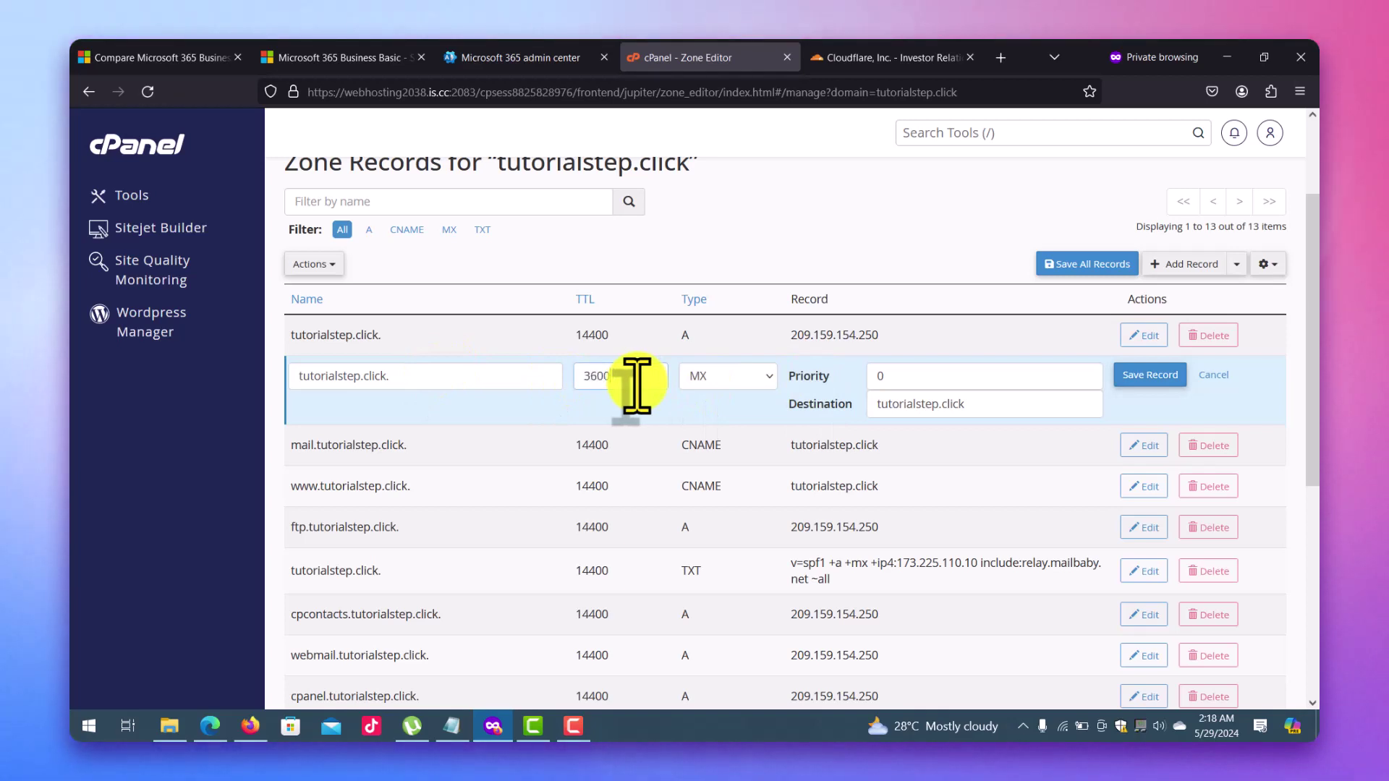
Fill the MX record with TTL 3600, priority 32767, destination ms27330004.msv1.invalid from Microsoft 365, and save.
left_click(535, 54)
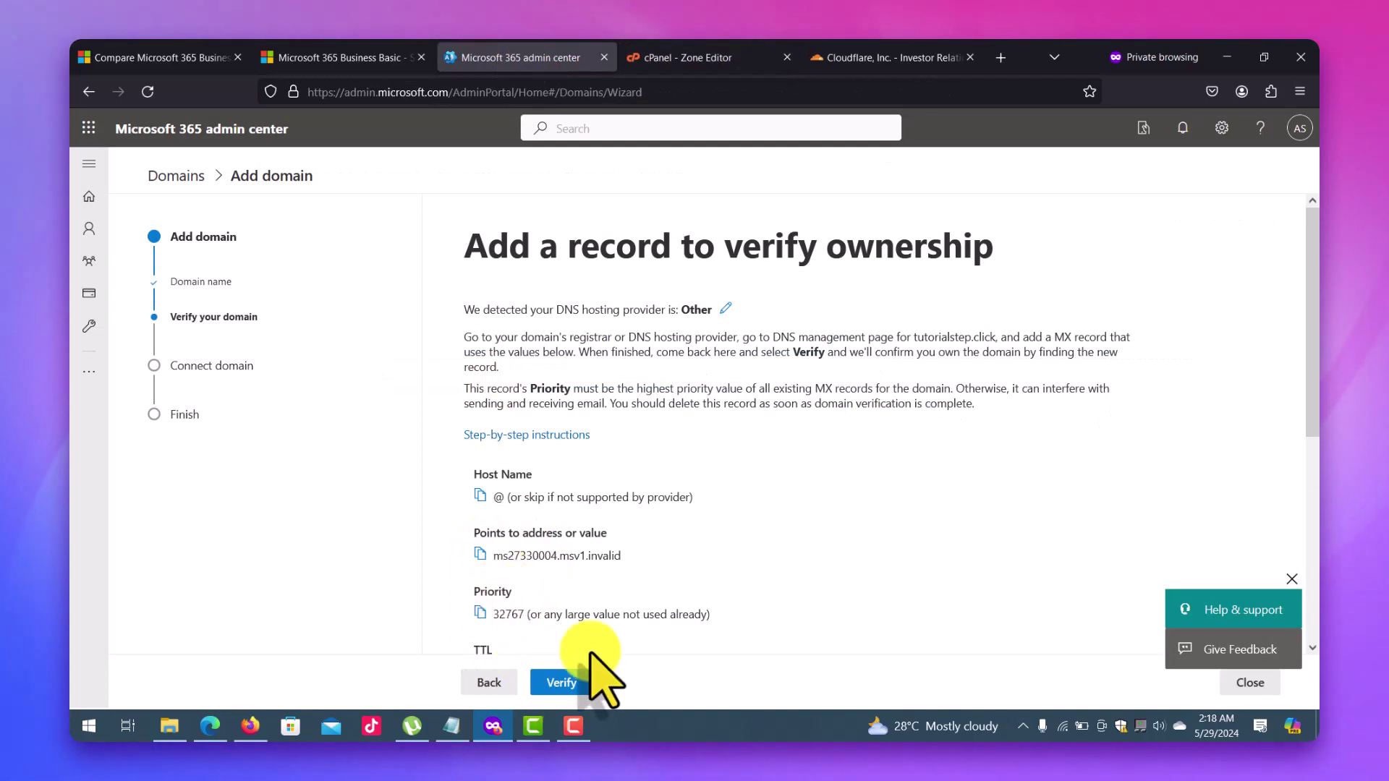
scroll(1313, 416, "down", 2)
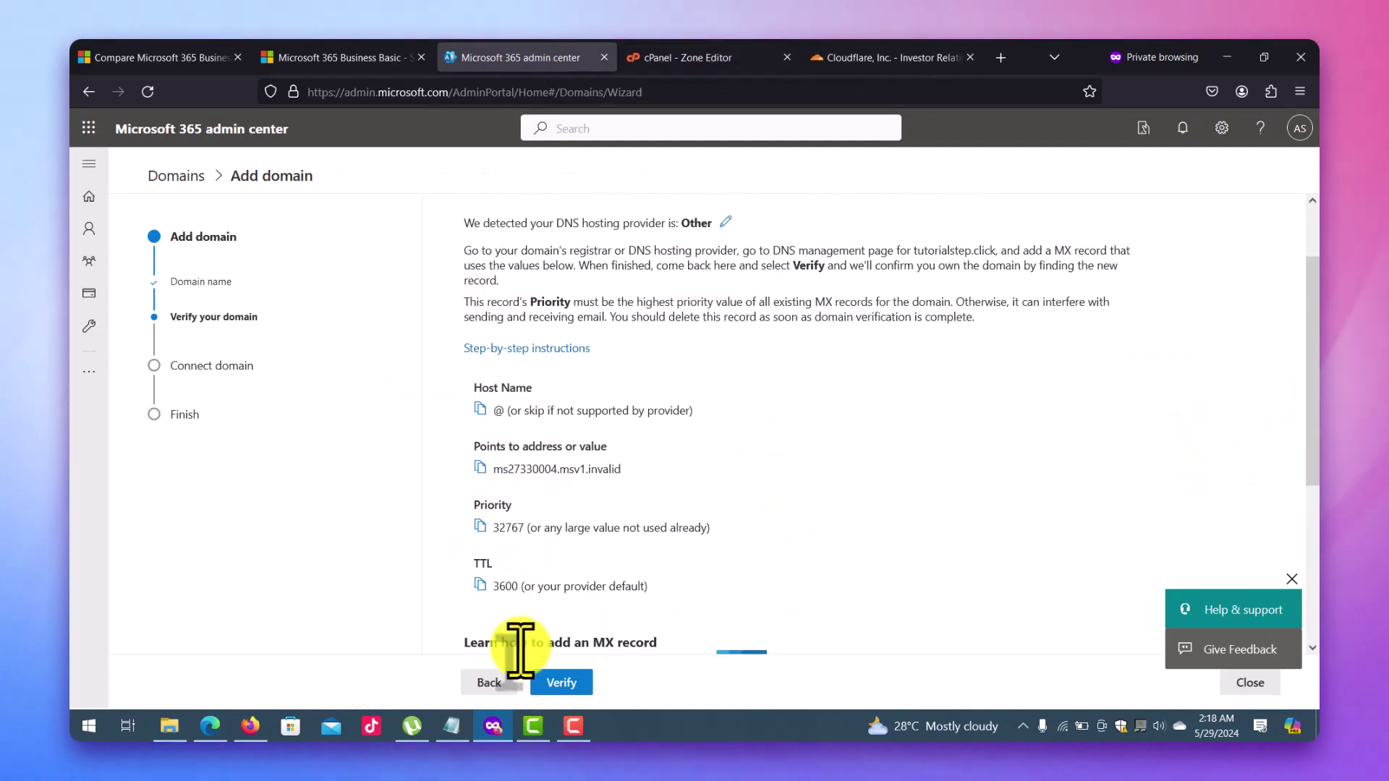
double_click(498, 530)
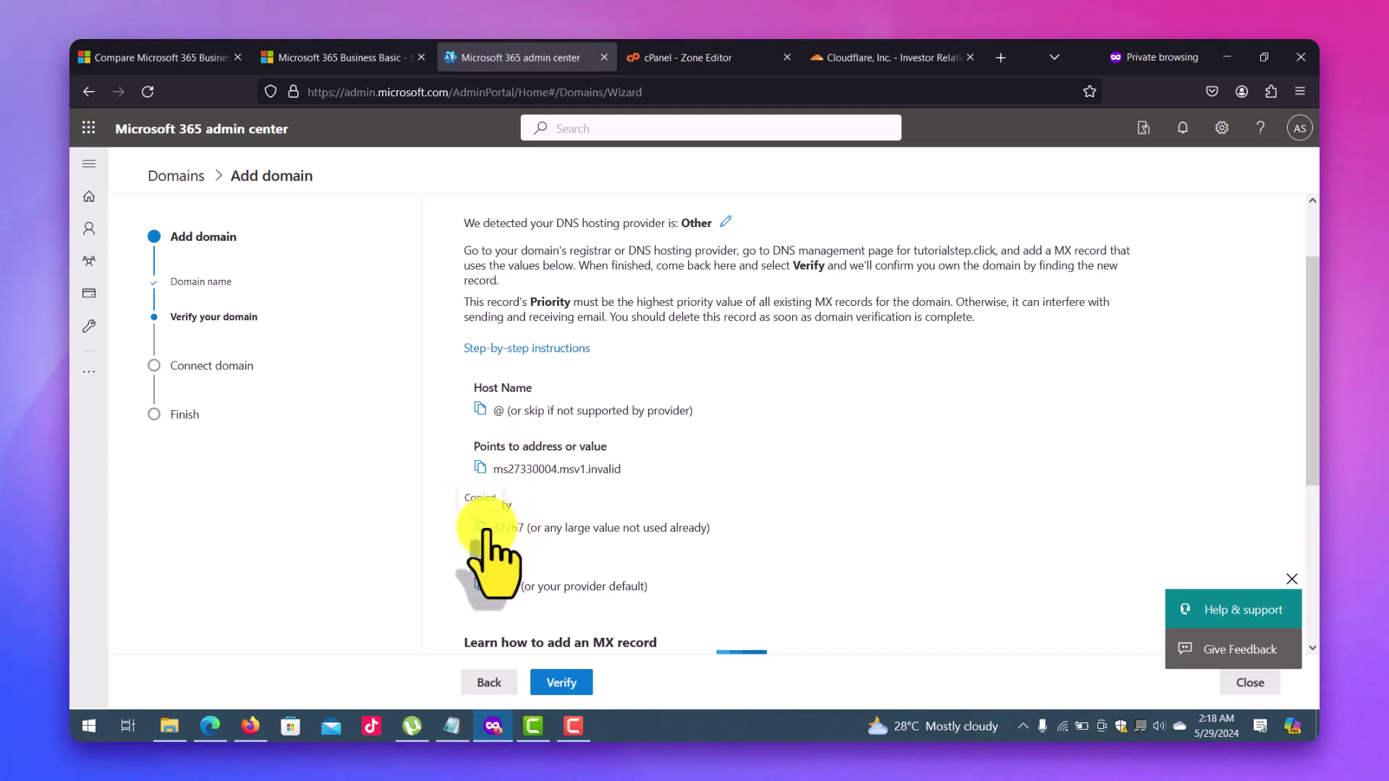
left_click(719, 57)
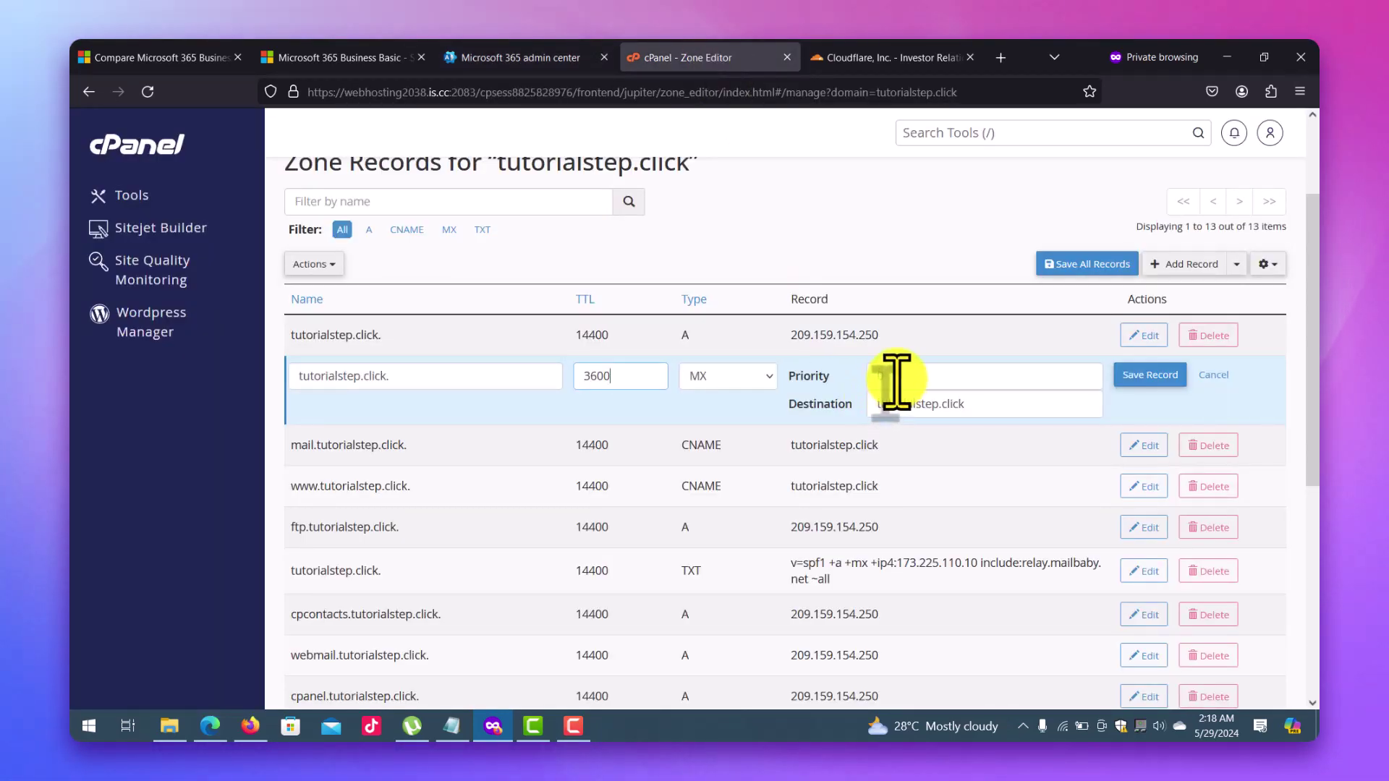
left_click(550, 58)
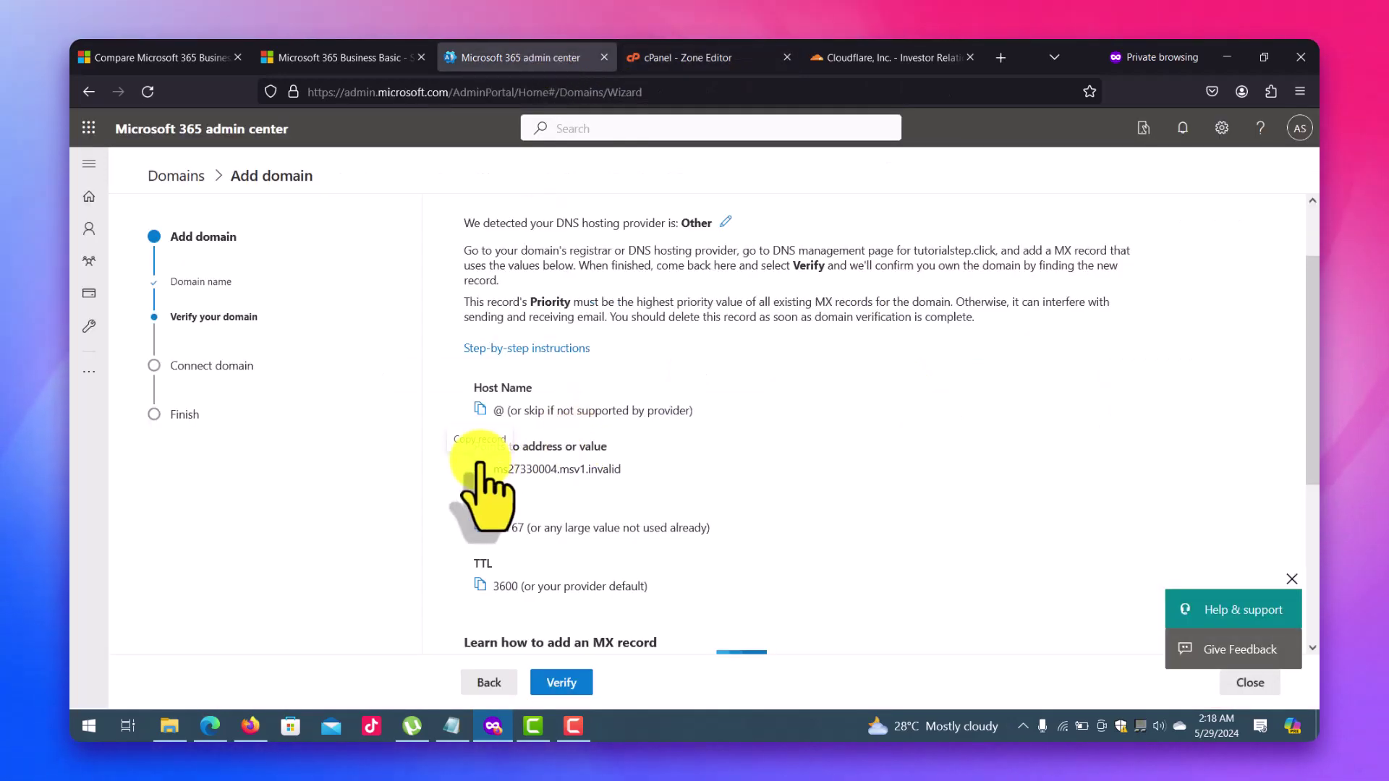
left_click(707, 57)
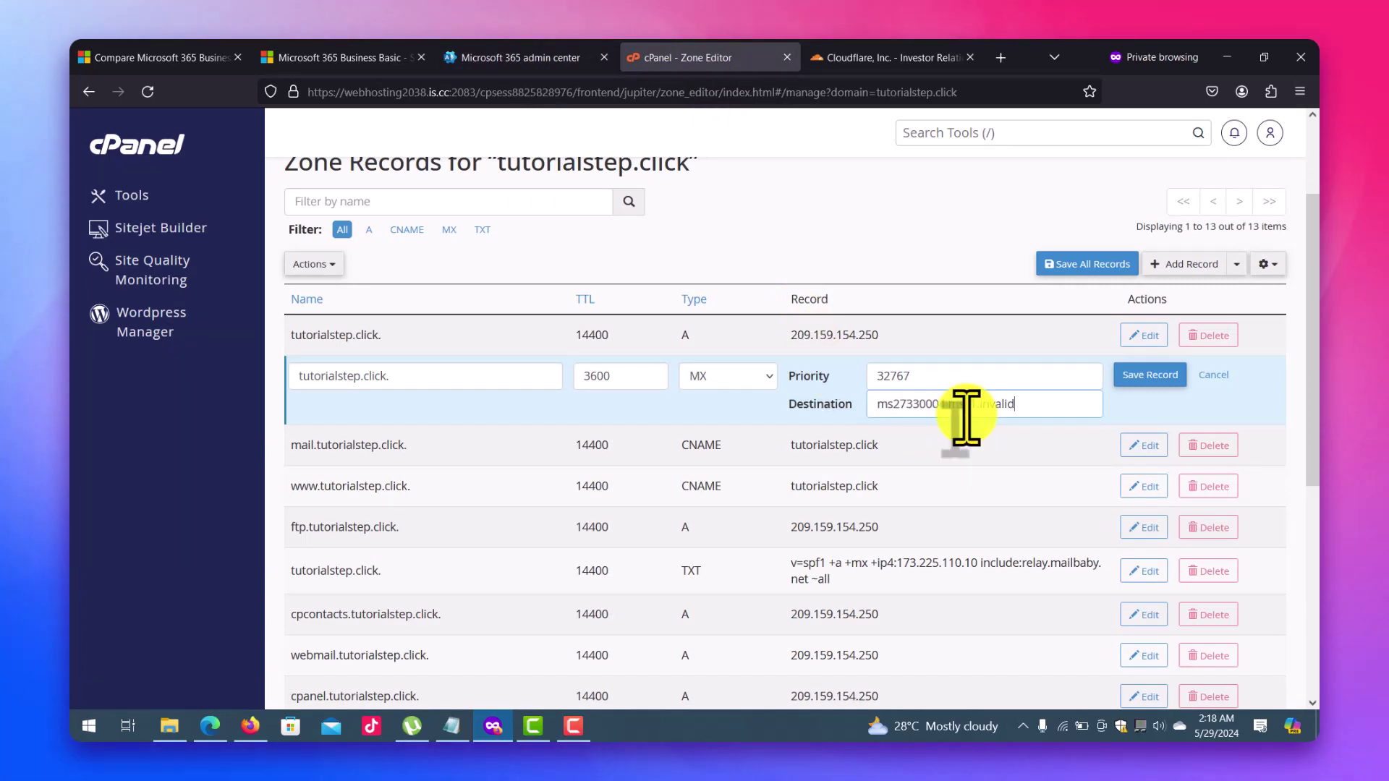
left_click(1161, 375)
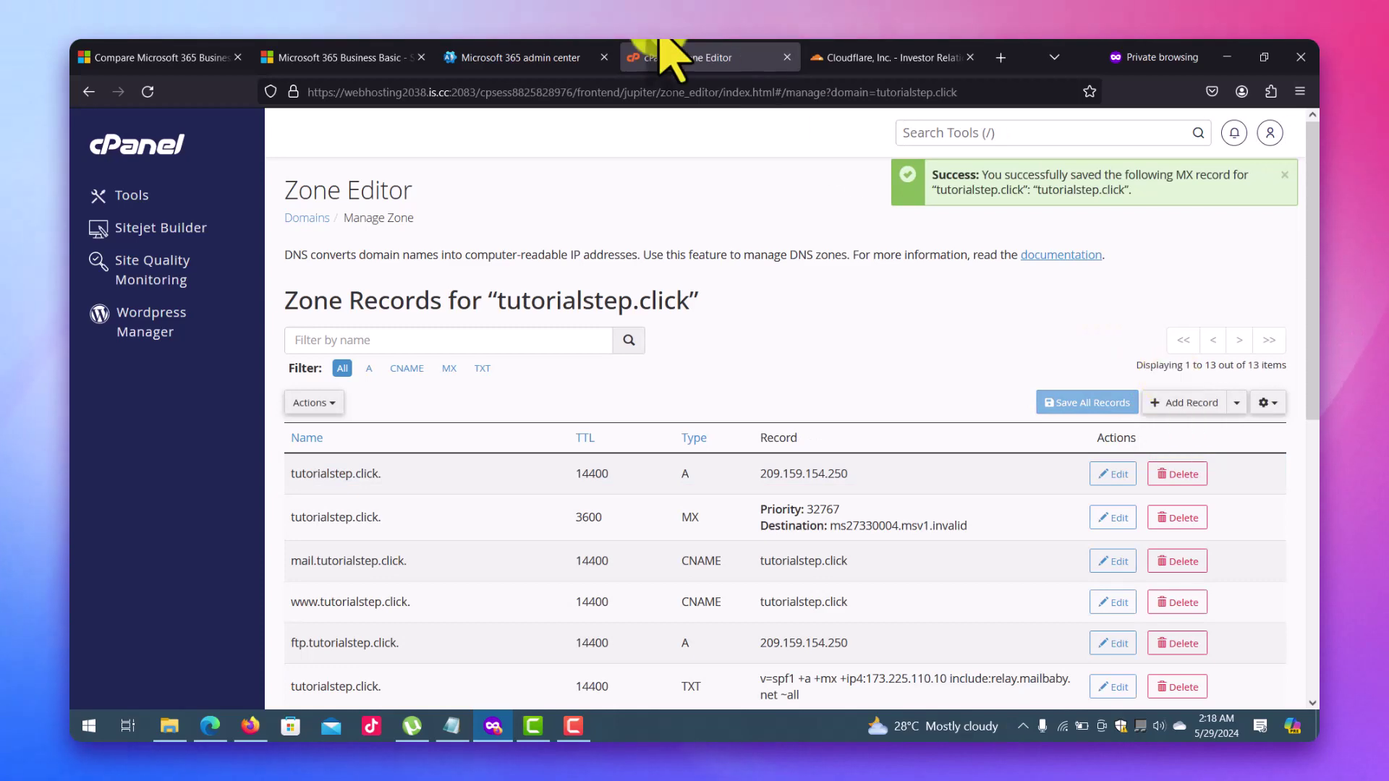
Verify tutorialstep.click ownership in Microsoft 365, retrying once, and finish the domain setup wizard.
left_click(497, 57)
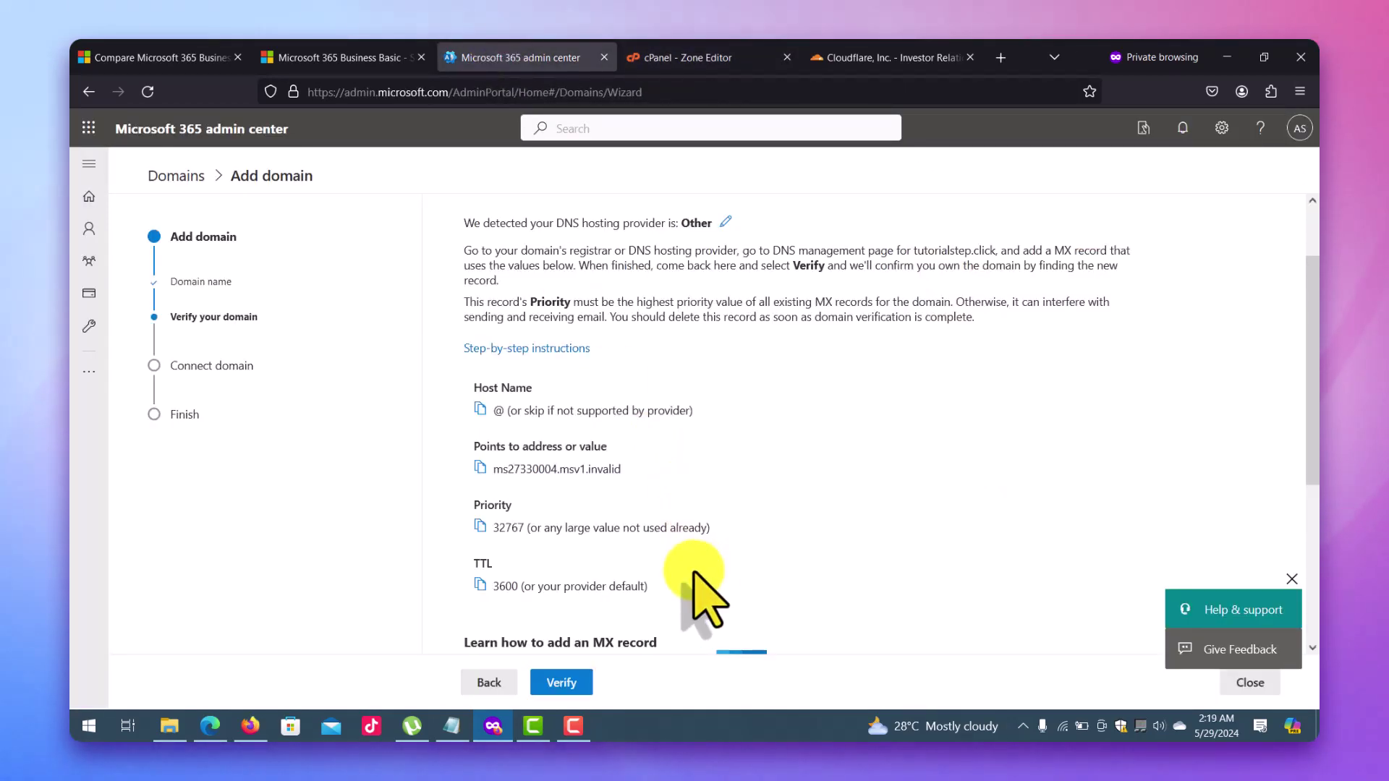
left_click_drag(1313, 433, 1311, 571)
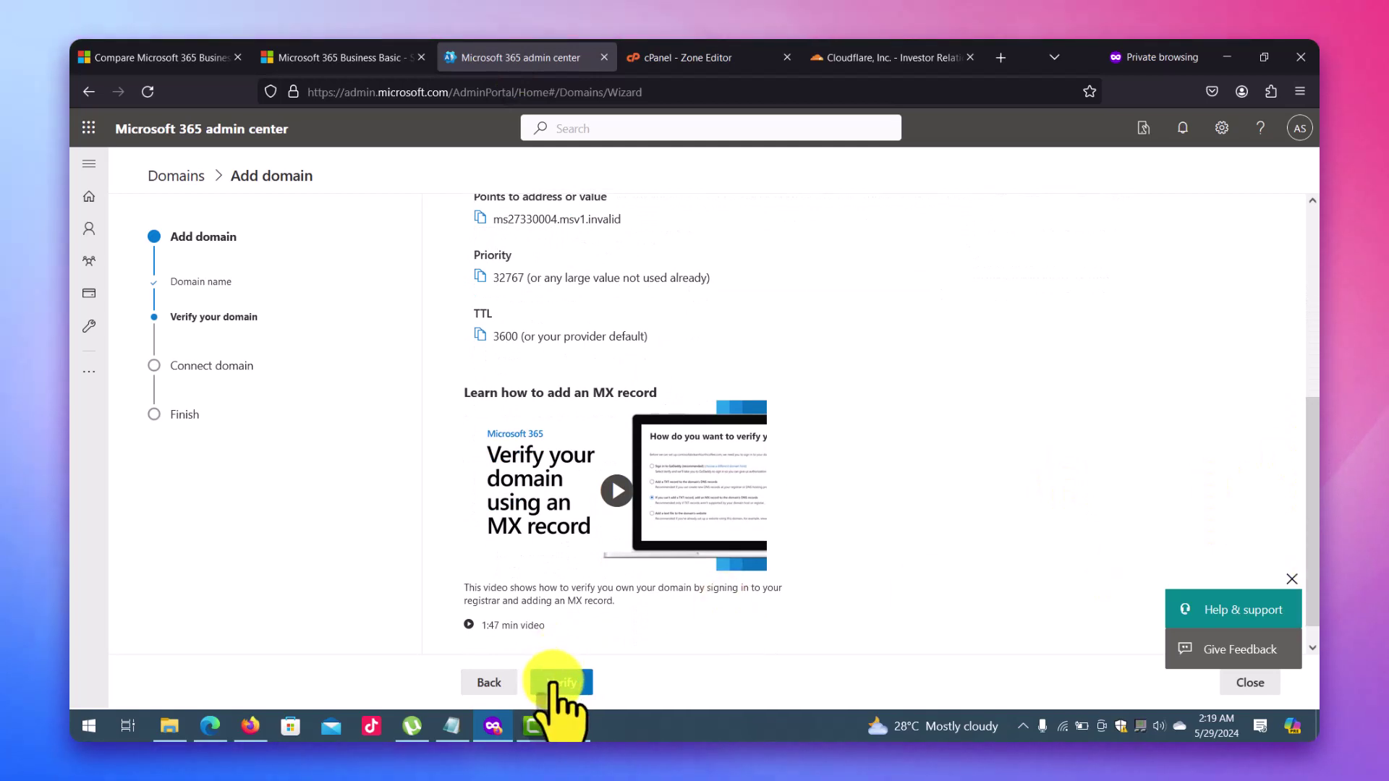
left_click(553, 682)
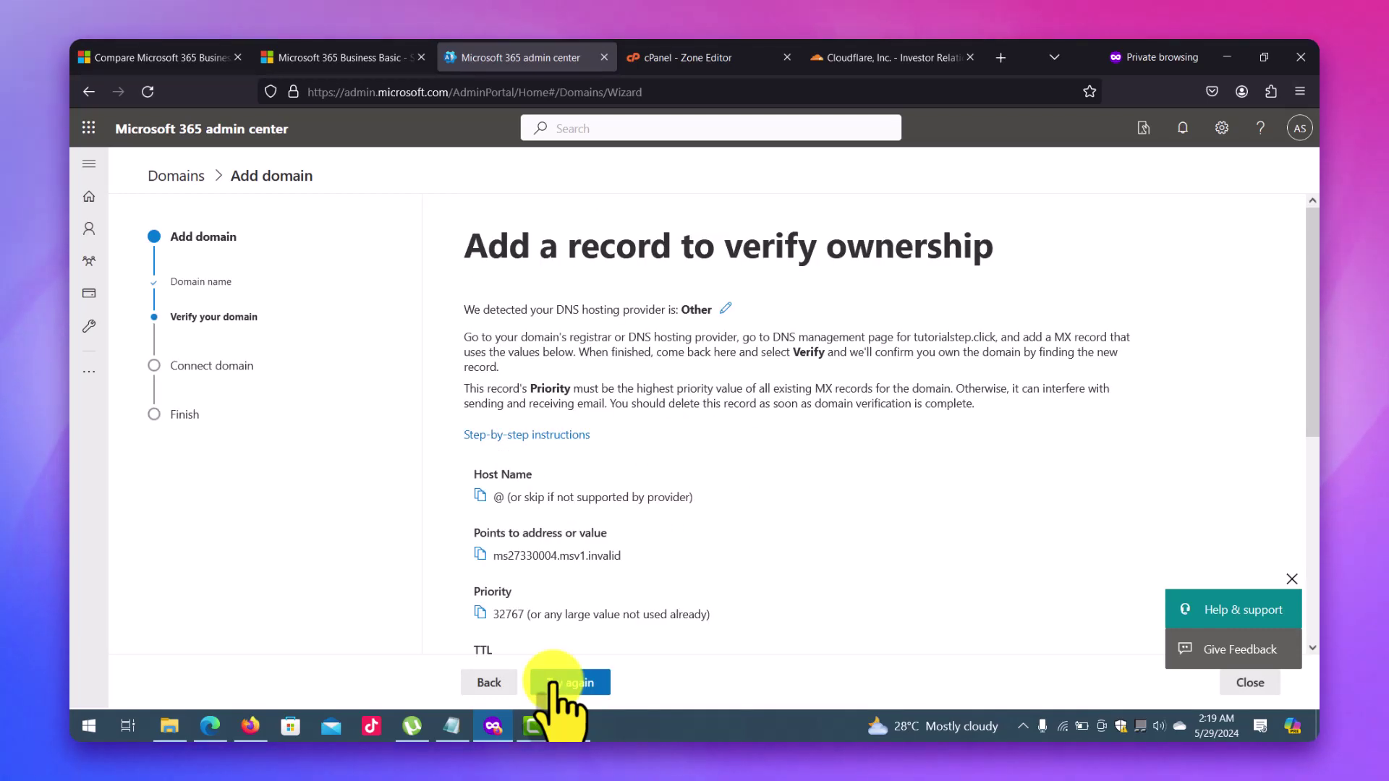
left_click(554, 682)
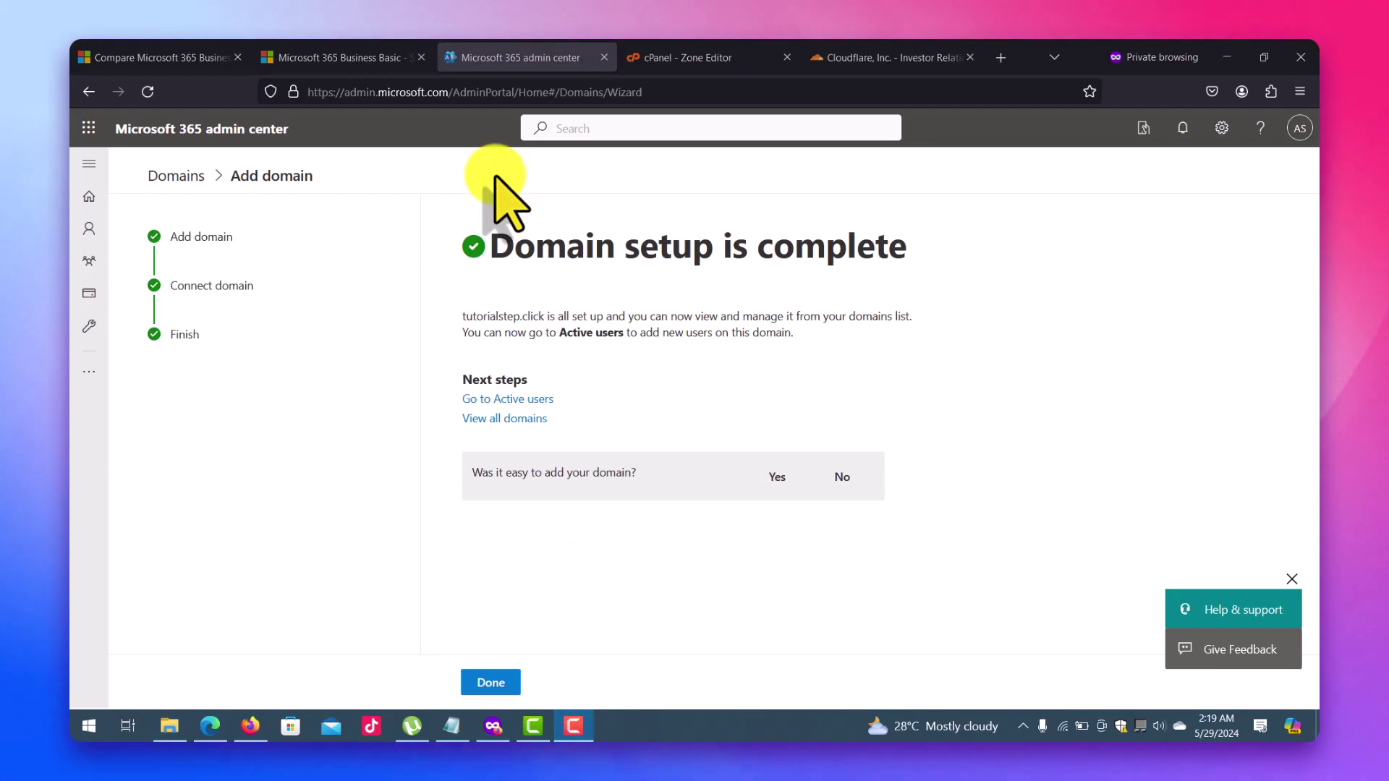
left_click(496, 682)
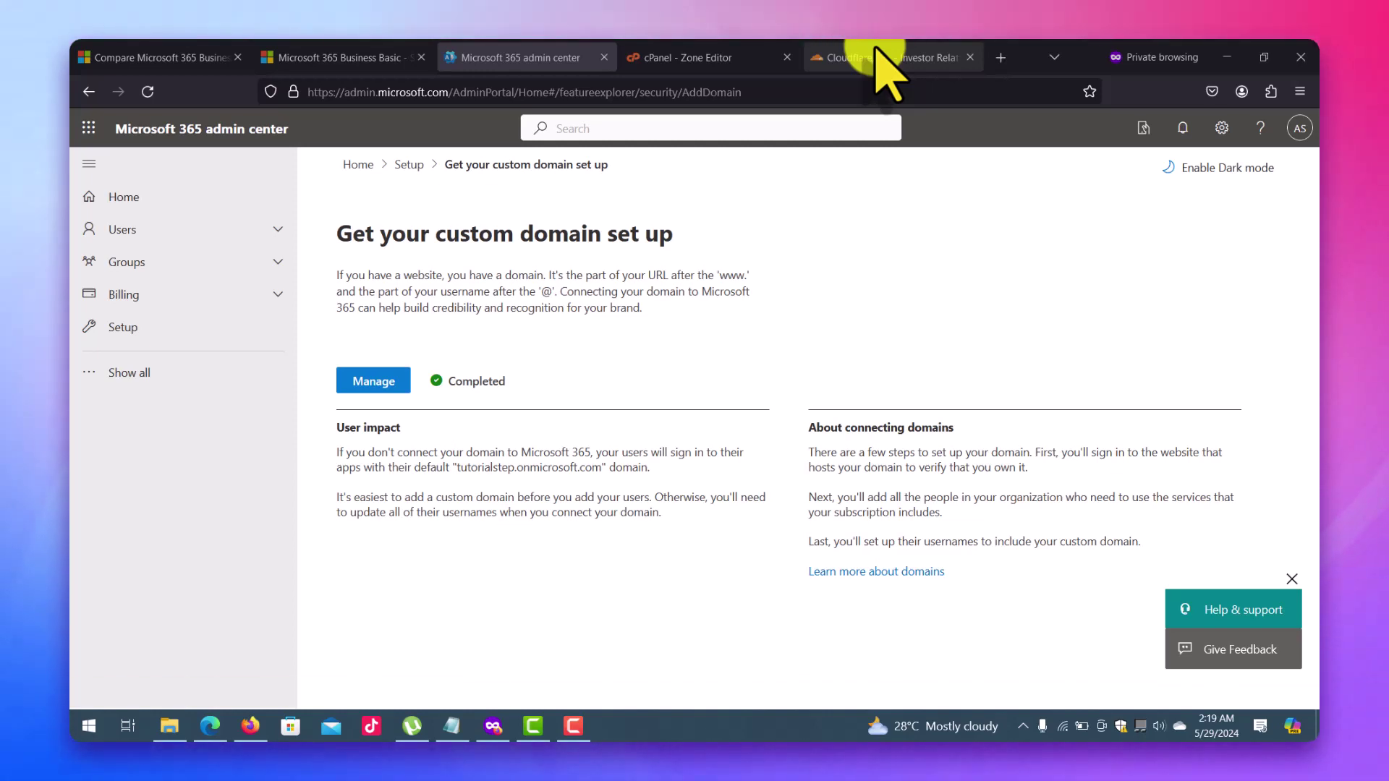
Go to the Microsoft Learn site at learn.microsoft.com in the browser.
left_click(877, 52)
left_click(858, 92)
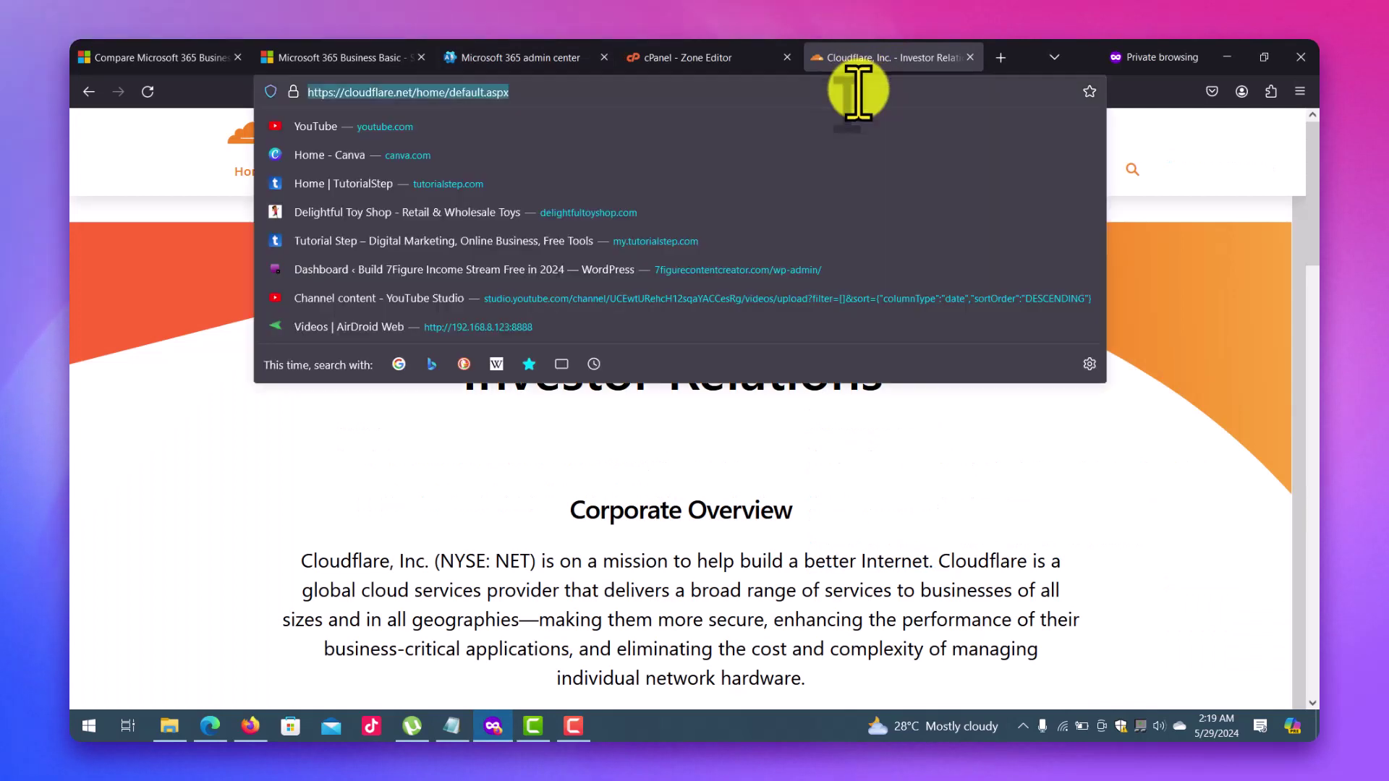
type("learn")
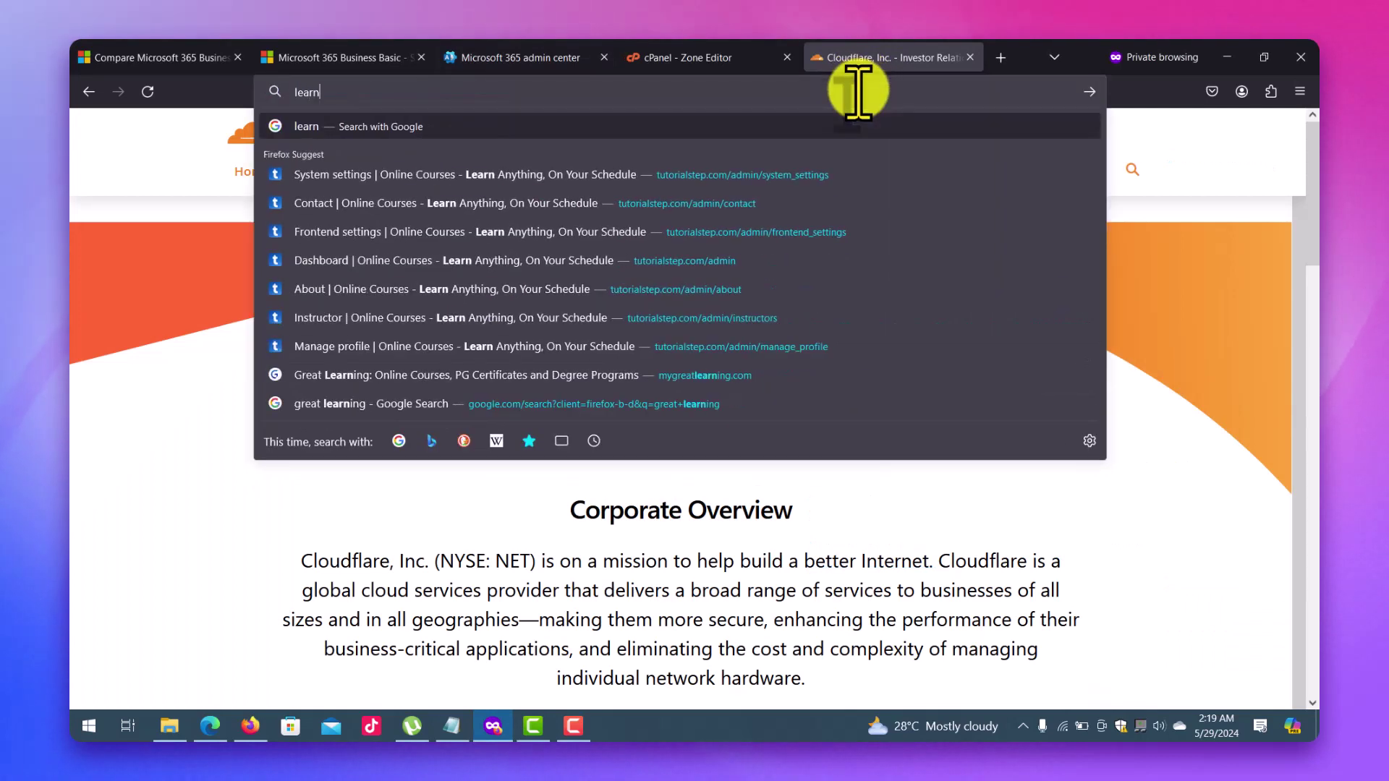
type(".micrpososoft.c")
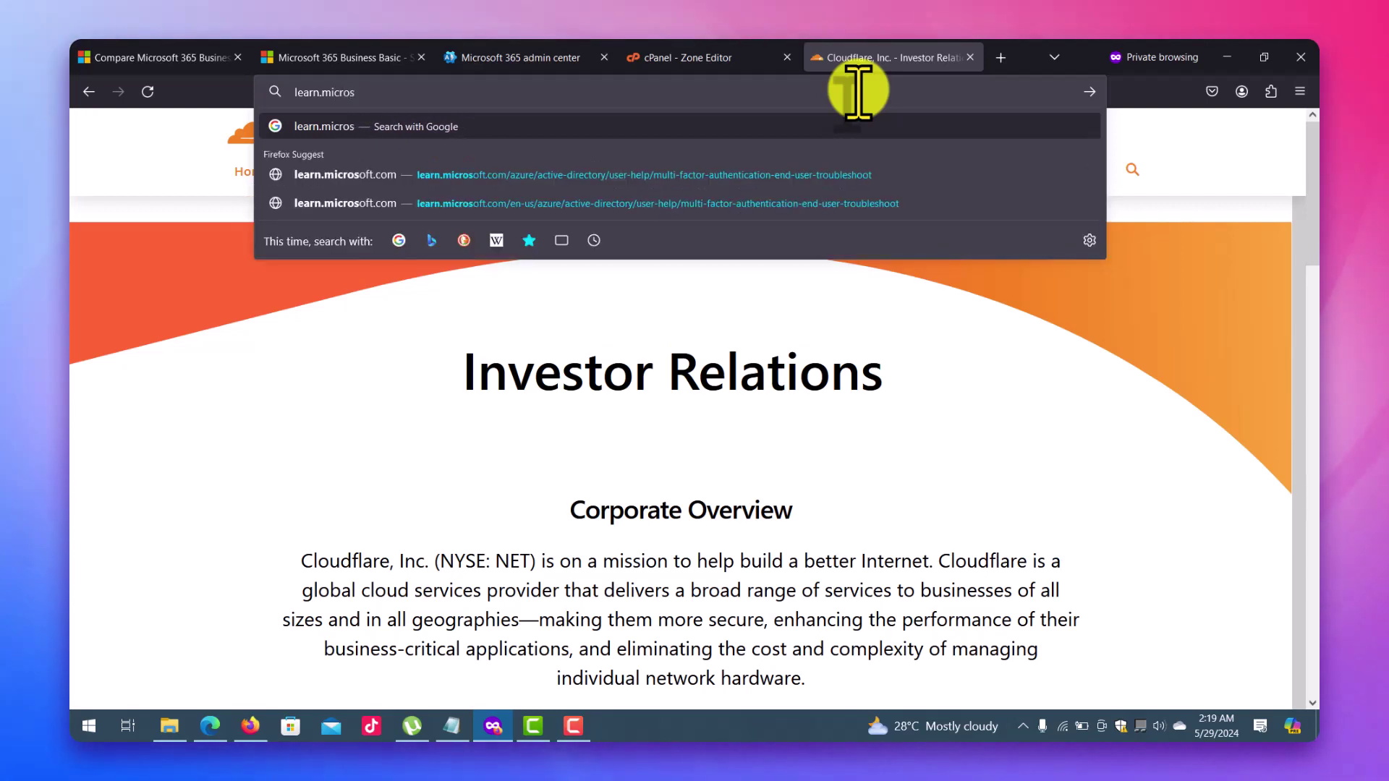
type("om")
key("Return")
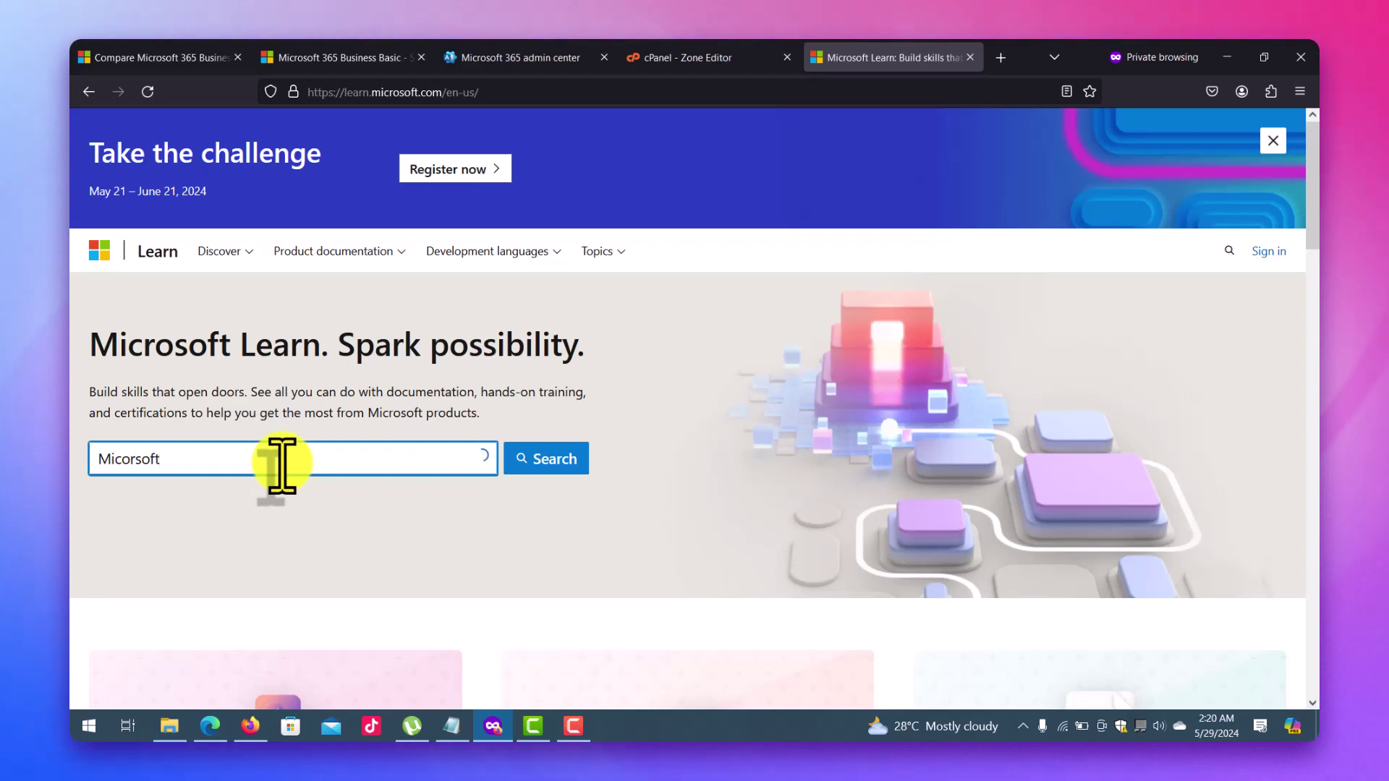
Search Microsoft Learn for 'Microsoft office 365' and filter the results to Training.
type("ice")
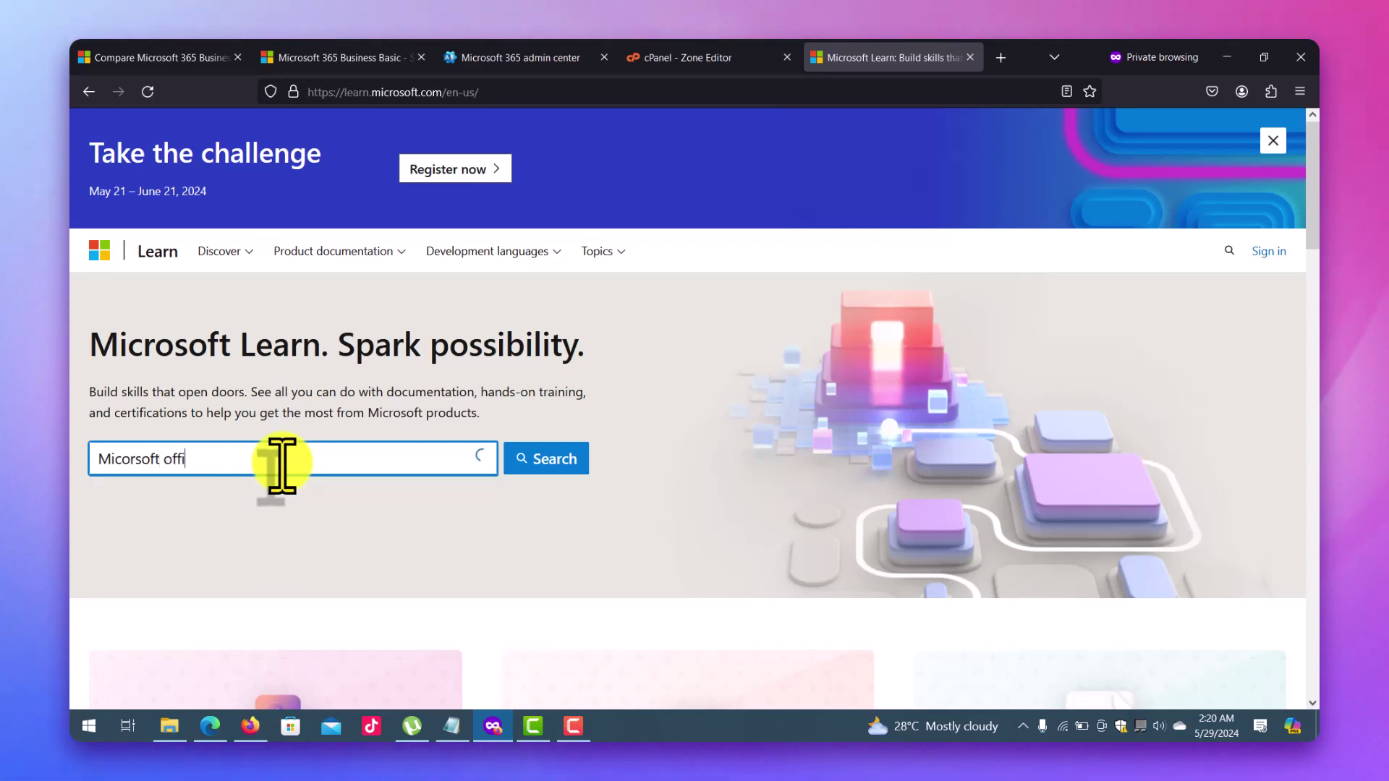
key("BackSpace")
key("BackSpace")
key("BackSpace")
key("BackSpace")
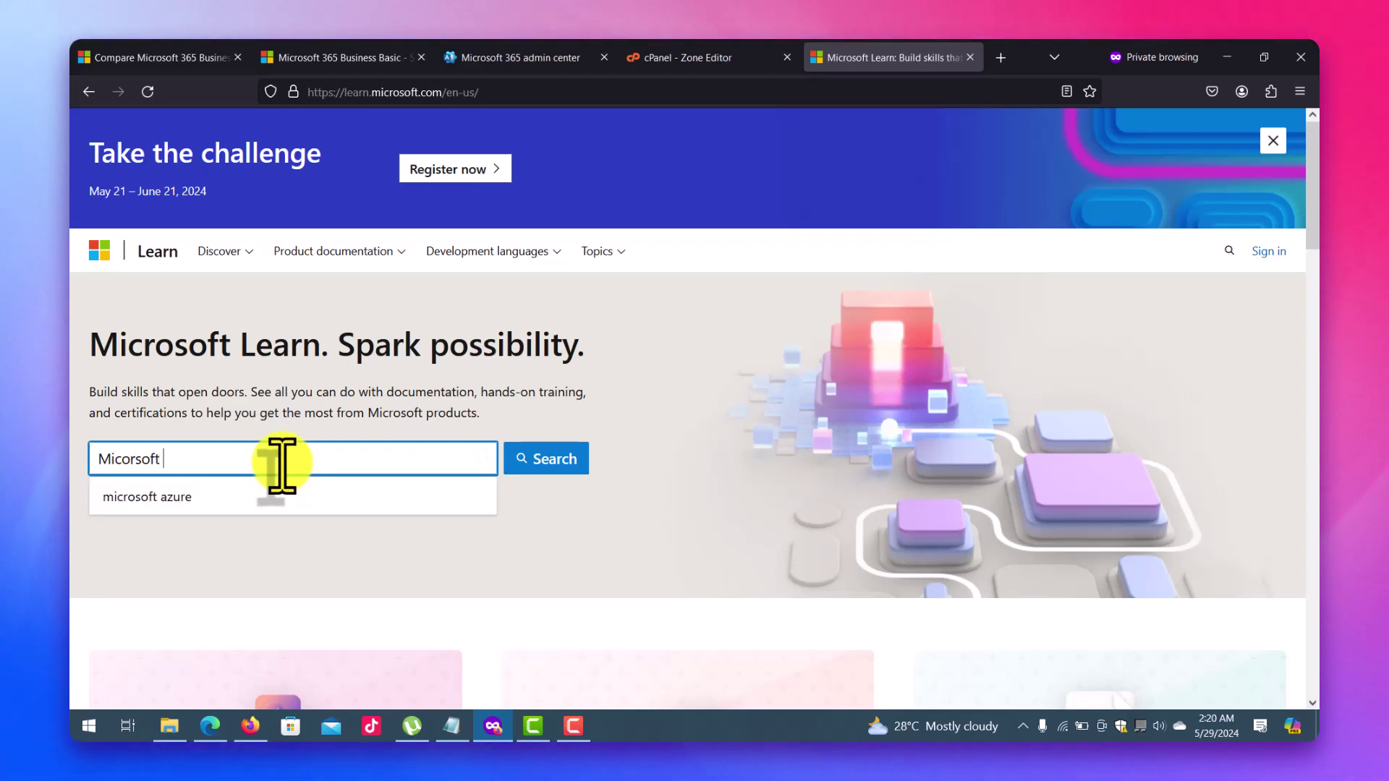
type("office")
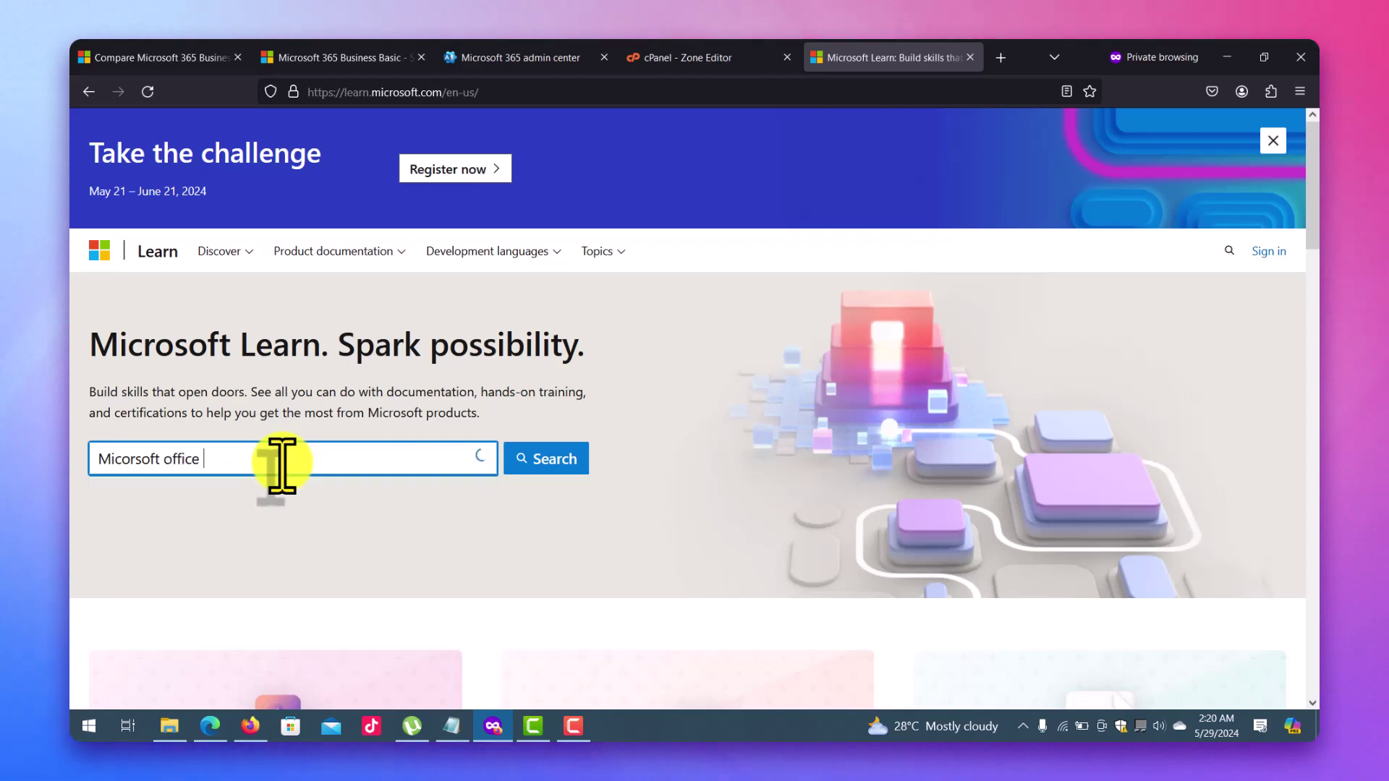
type(" 365")
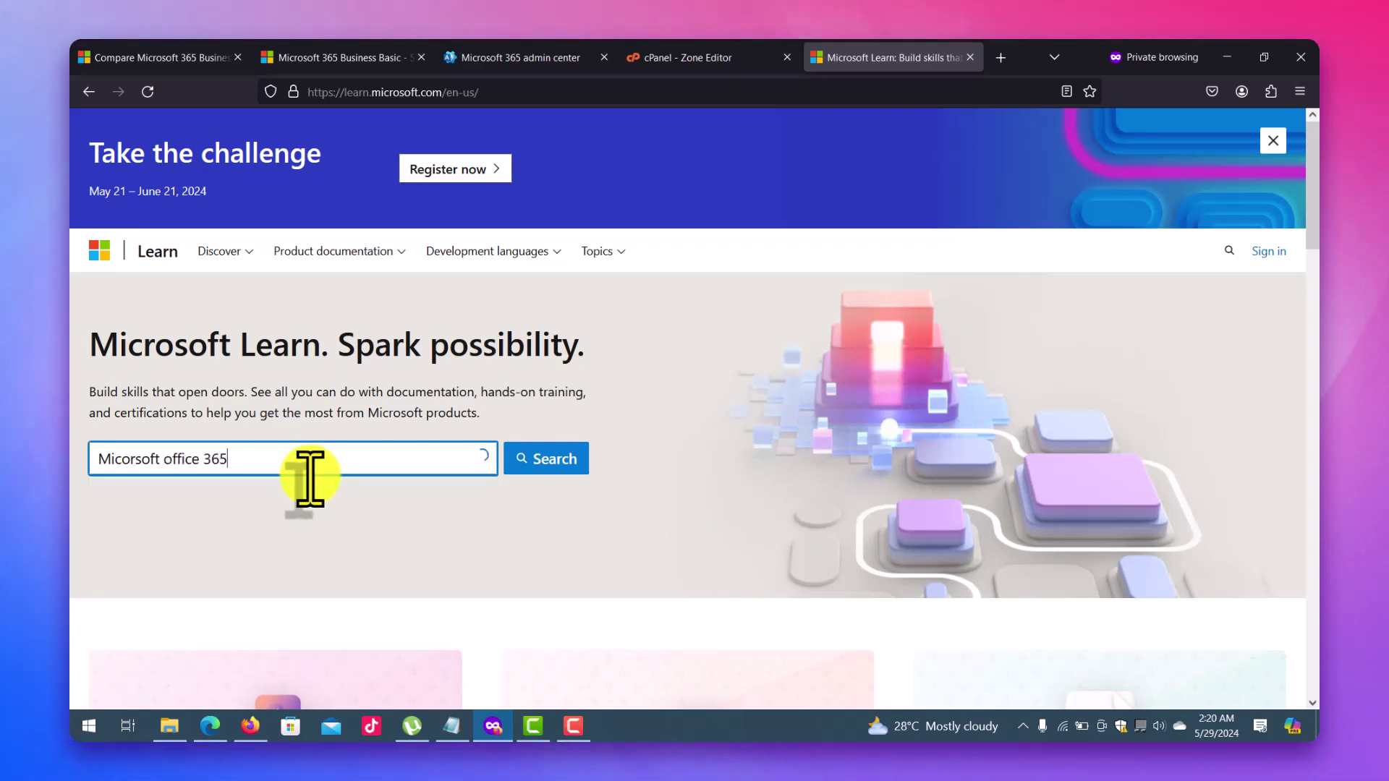
left_click(161, 462)
key("BackSpace")
key("BackSpace")
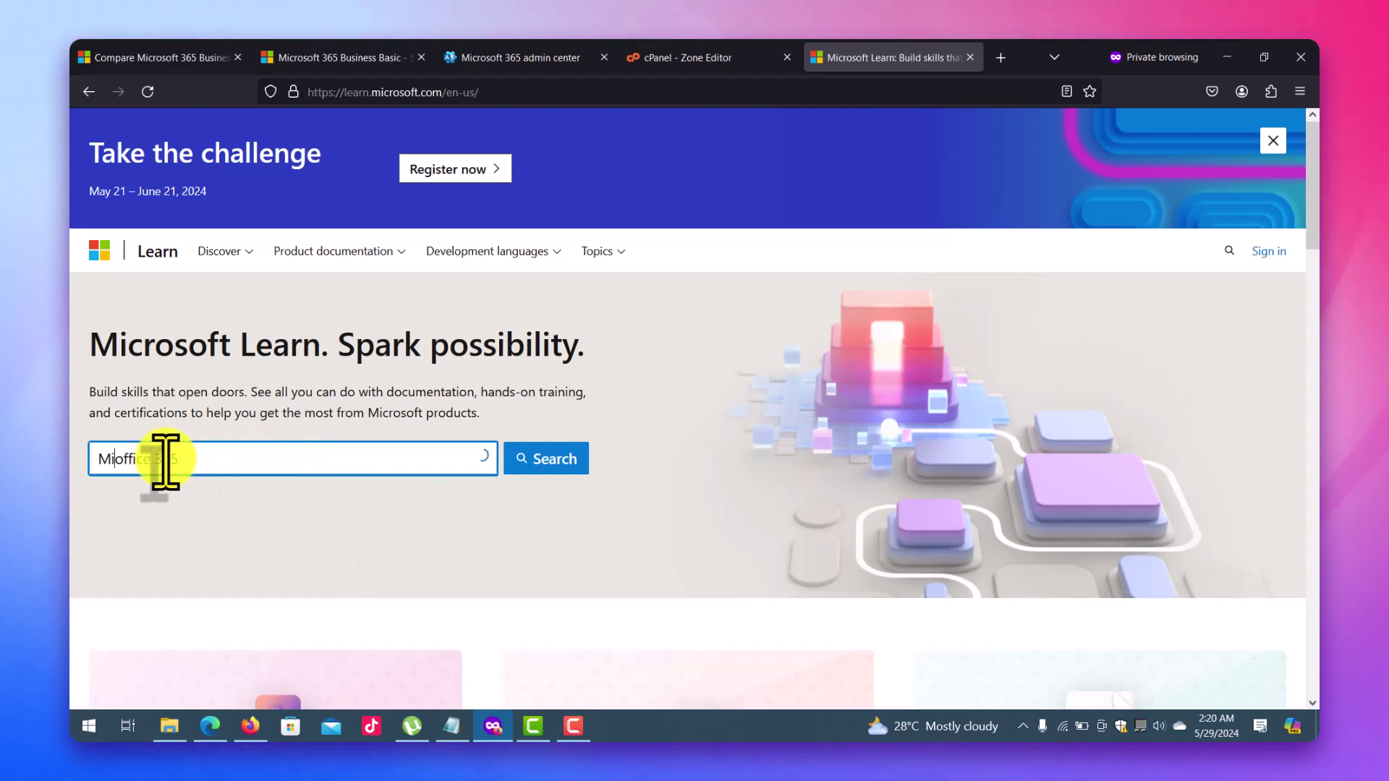
type("soft")
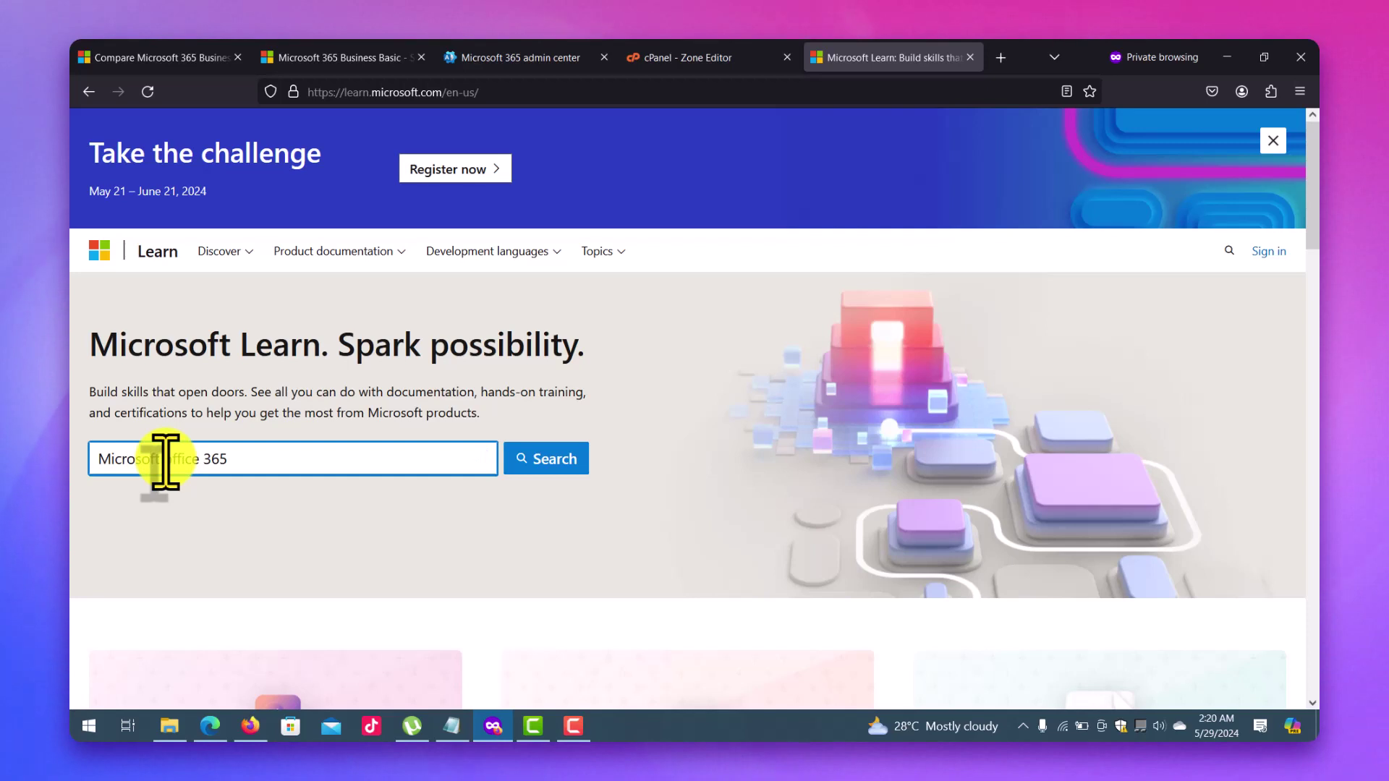
left_click(563, 459)
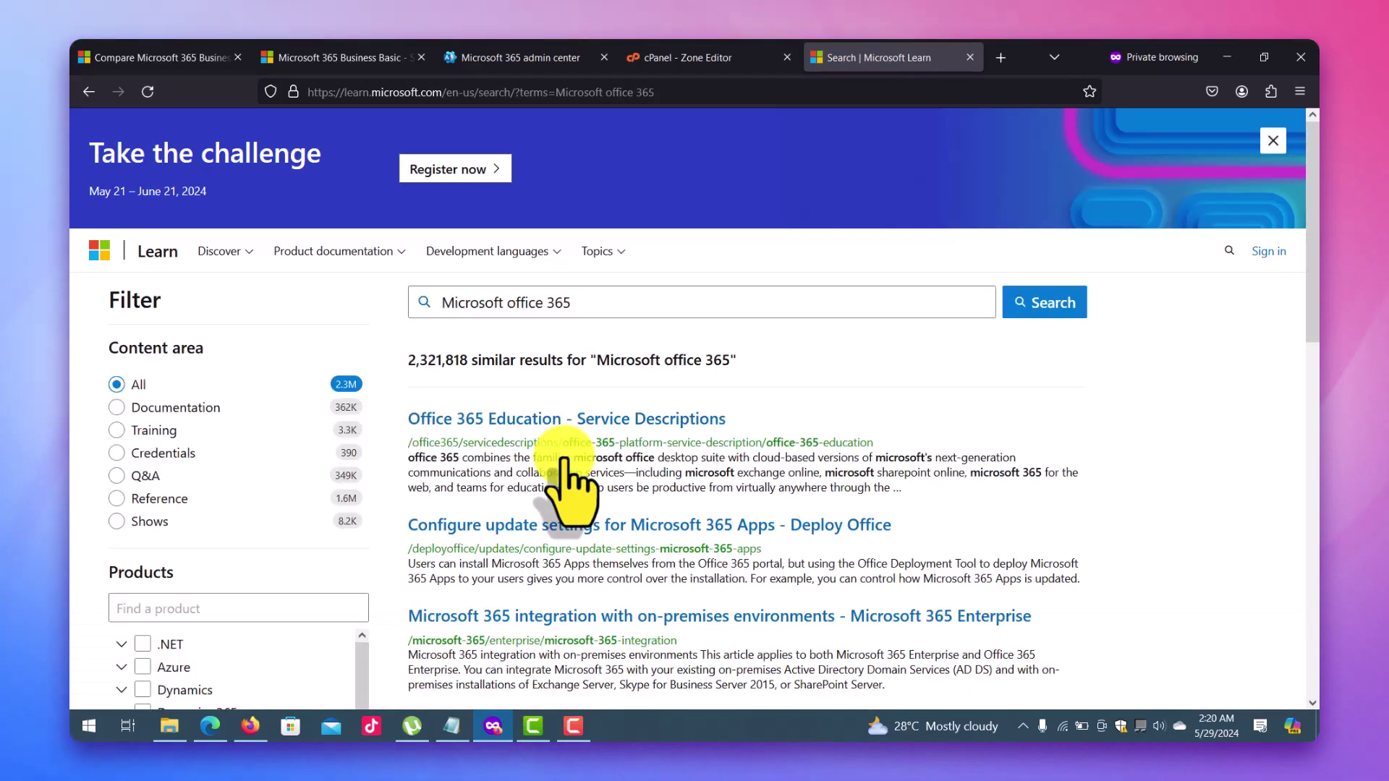
left_click(158, 432)
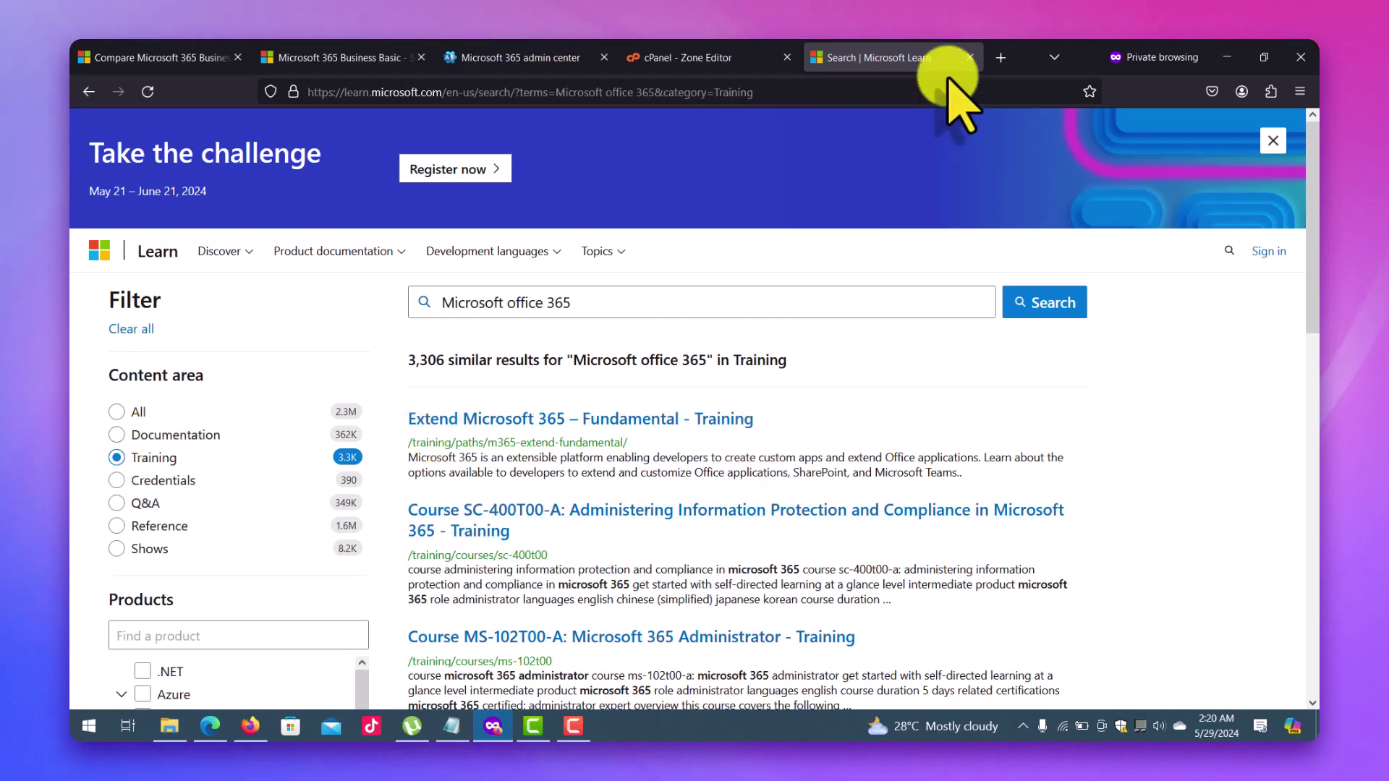
Close the Learn tab, check tutorialstep.click on the Domains page, then go to Active users.
left_click(970, 58)
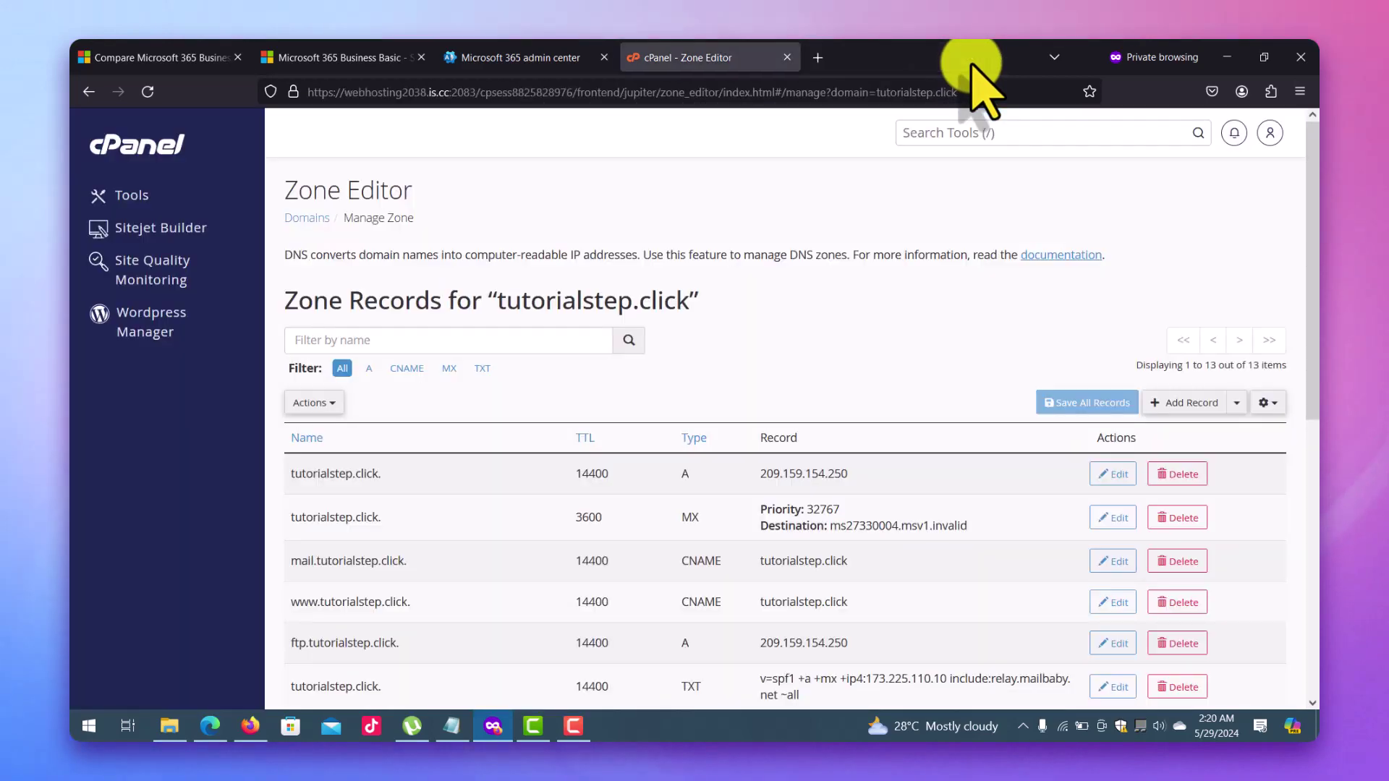
left_click(510, 55)
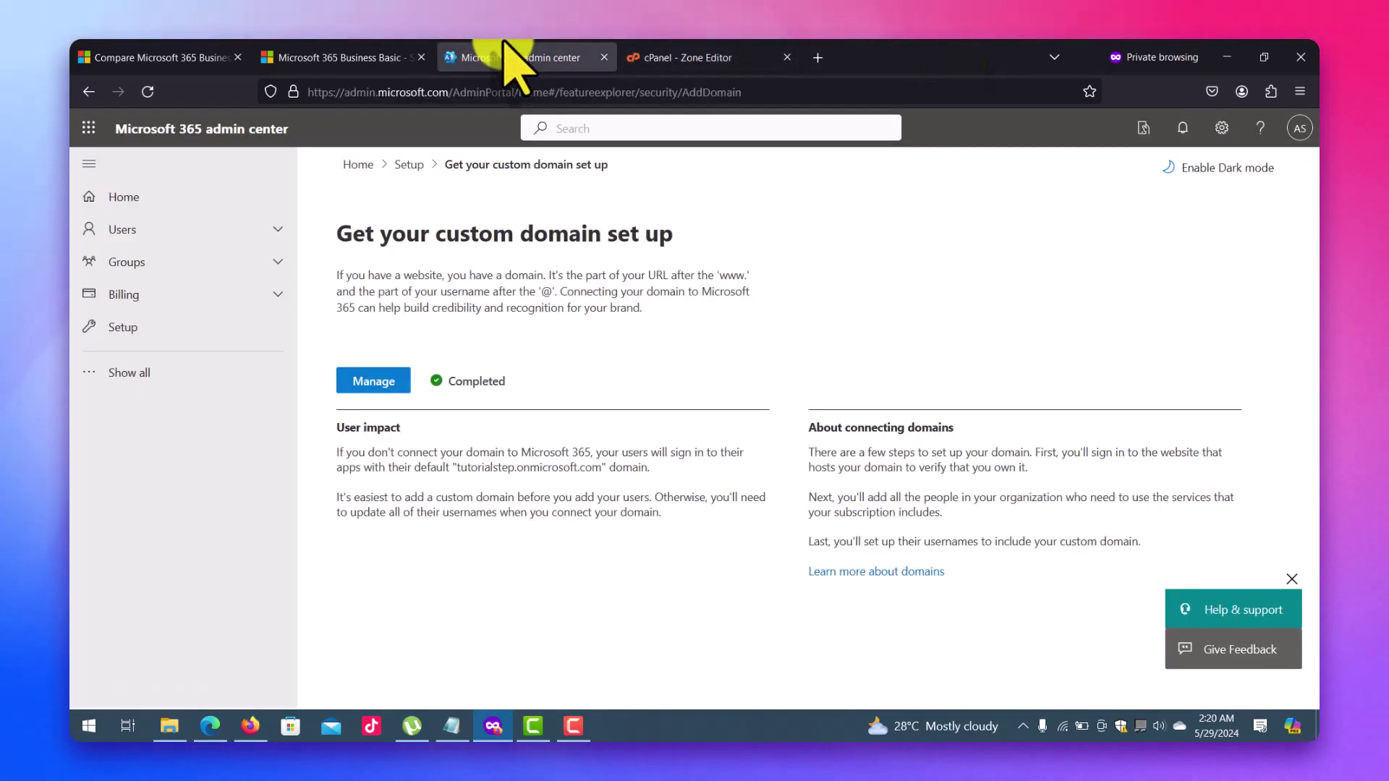
left_click(374, 381)
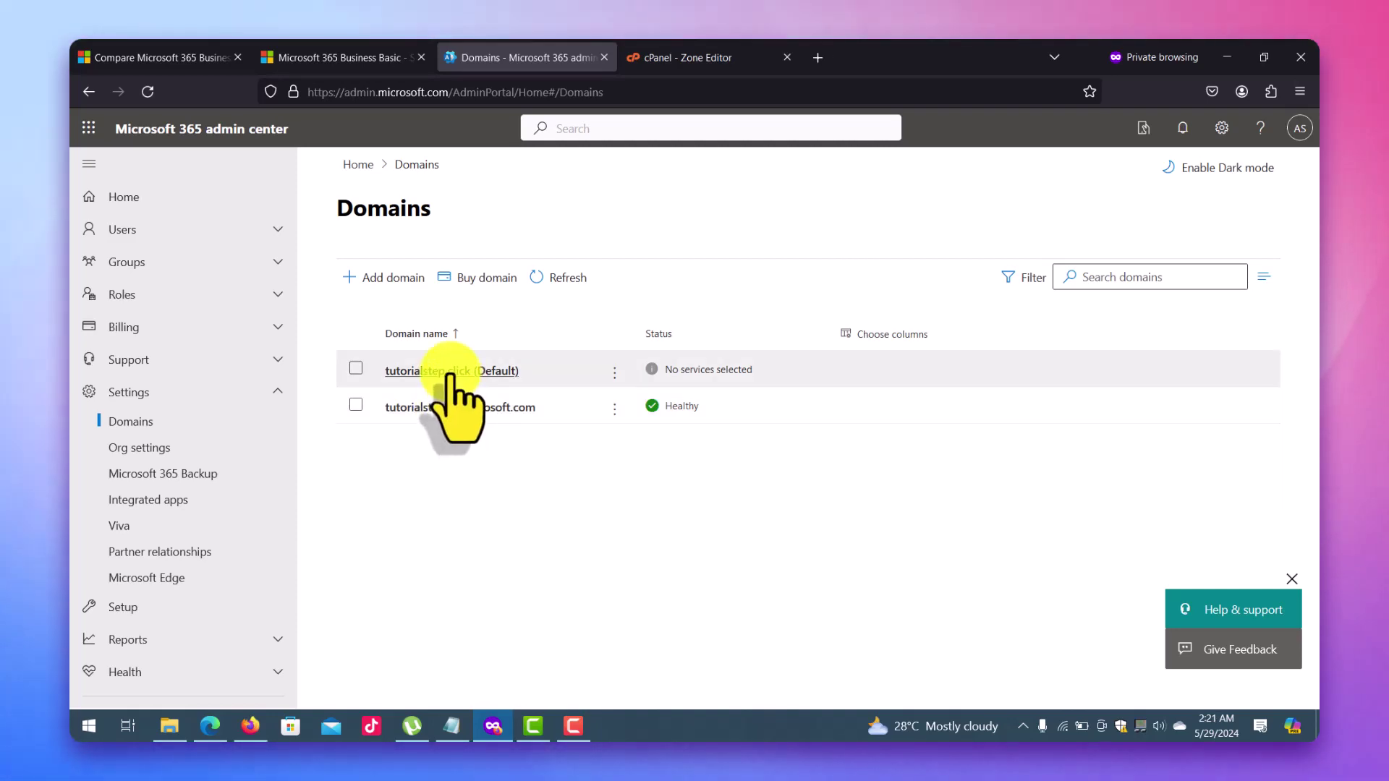
left_click(131, 233)
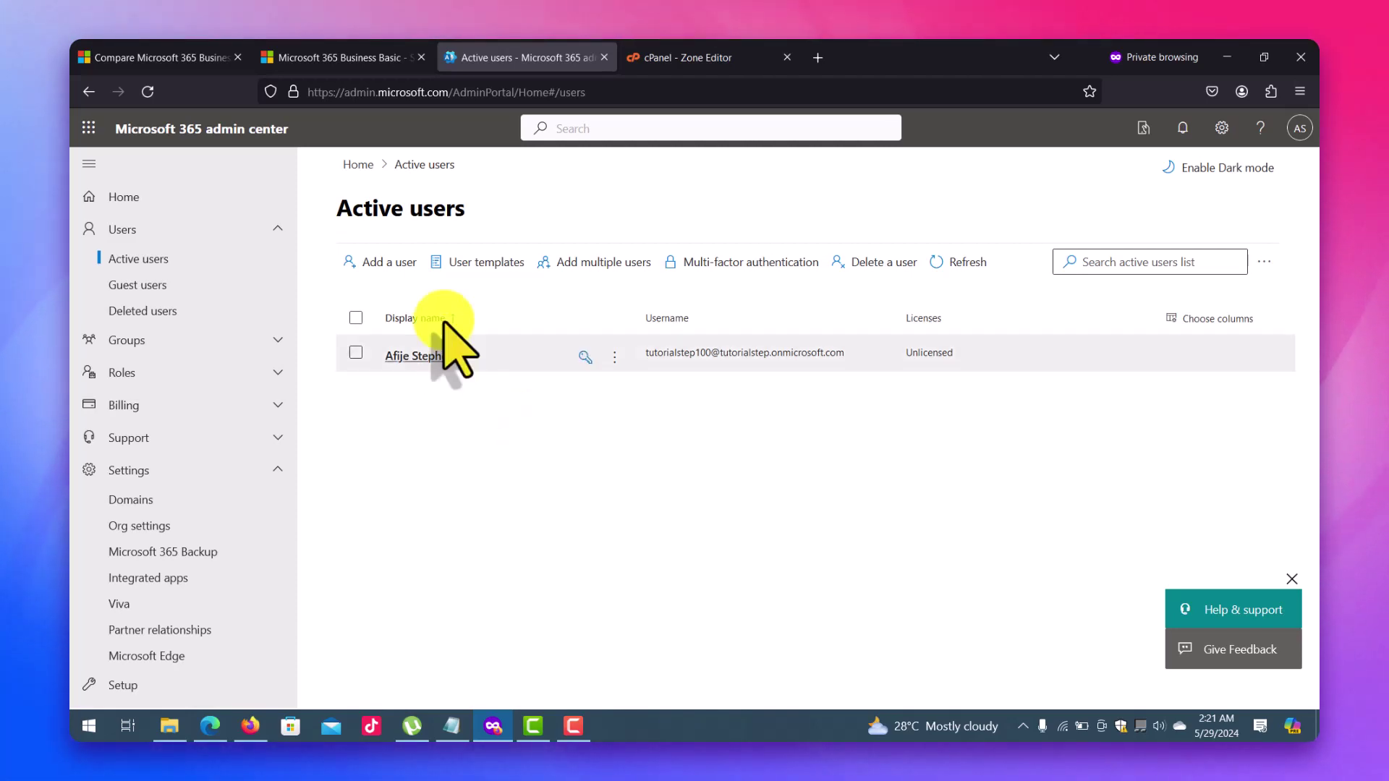
left_click(391, 268)
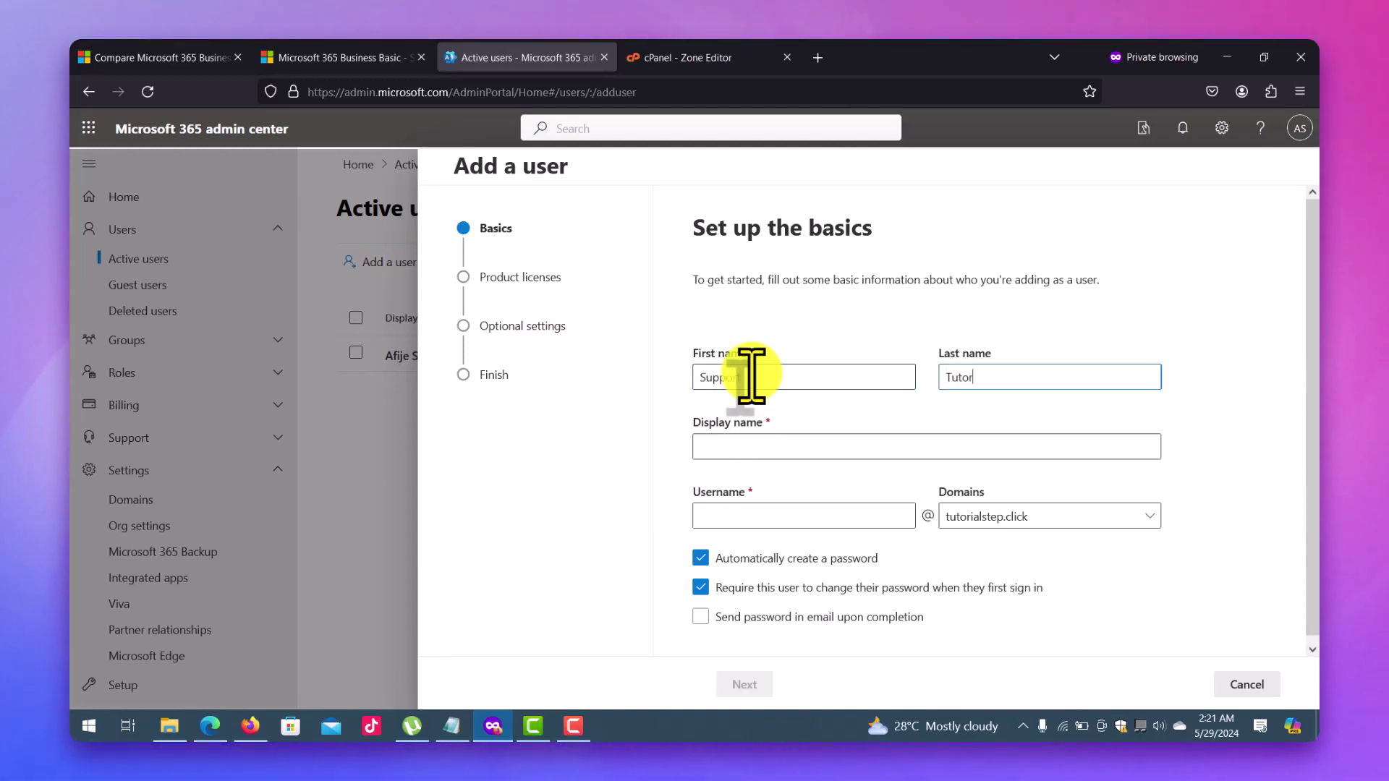
type("Step")
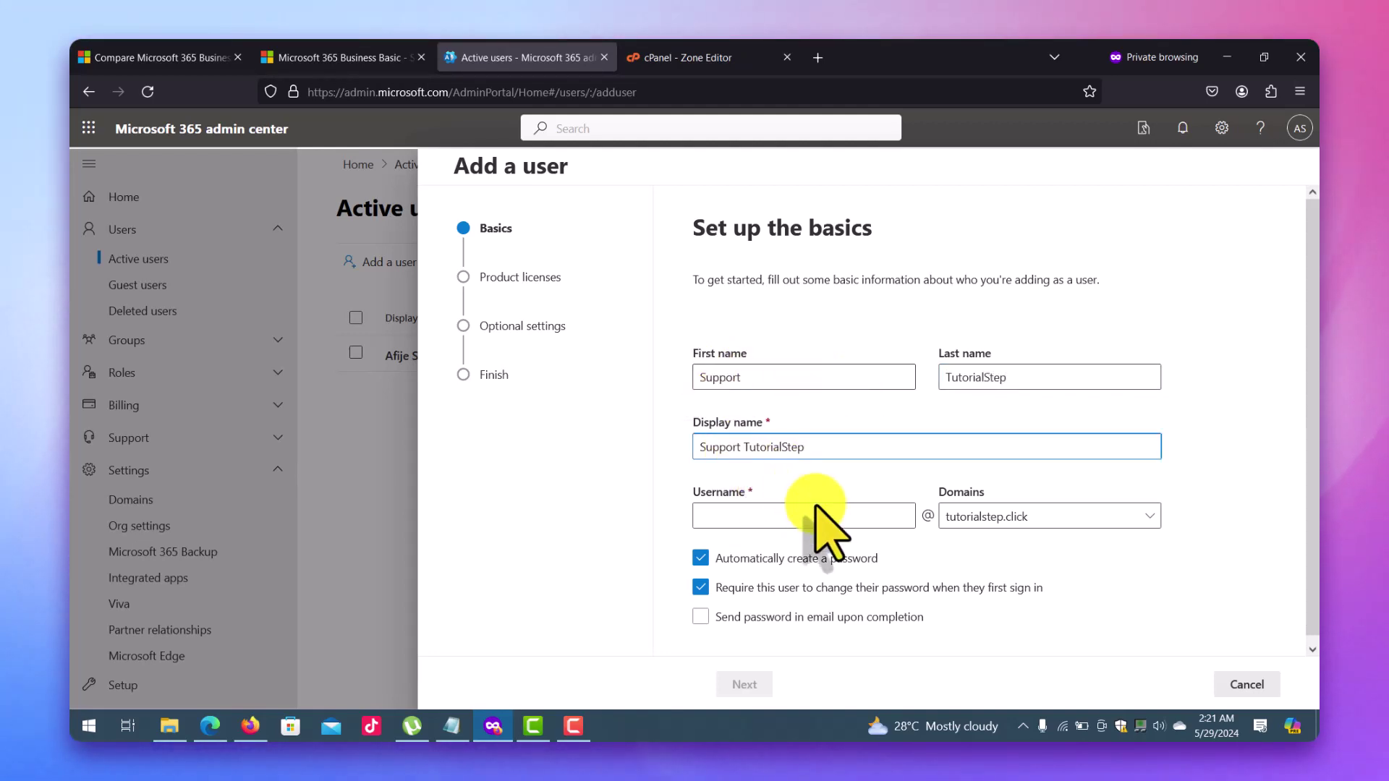
left_click(788, 526)
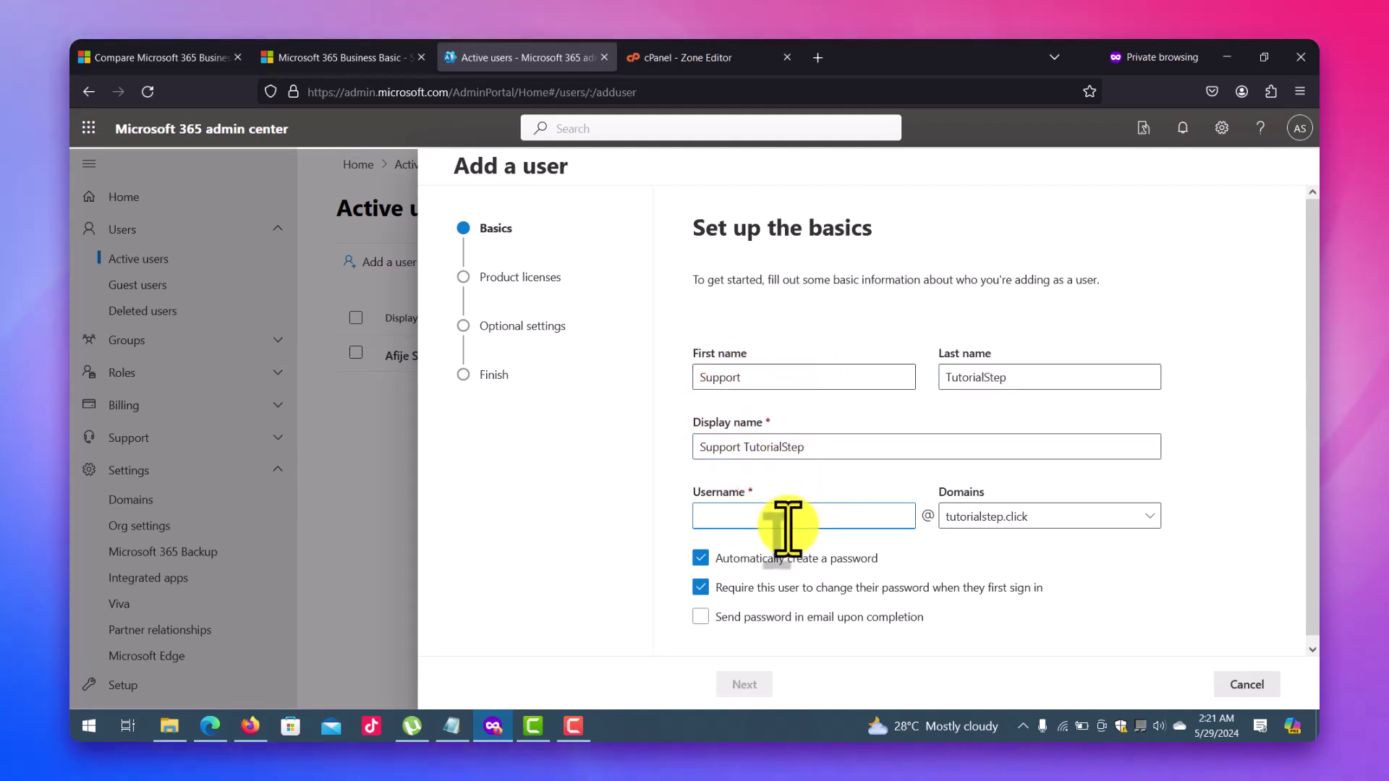
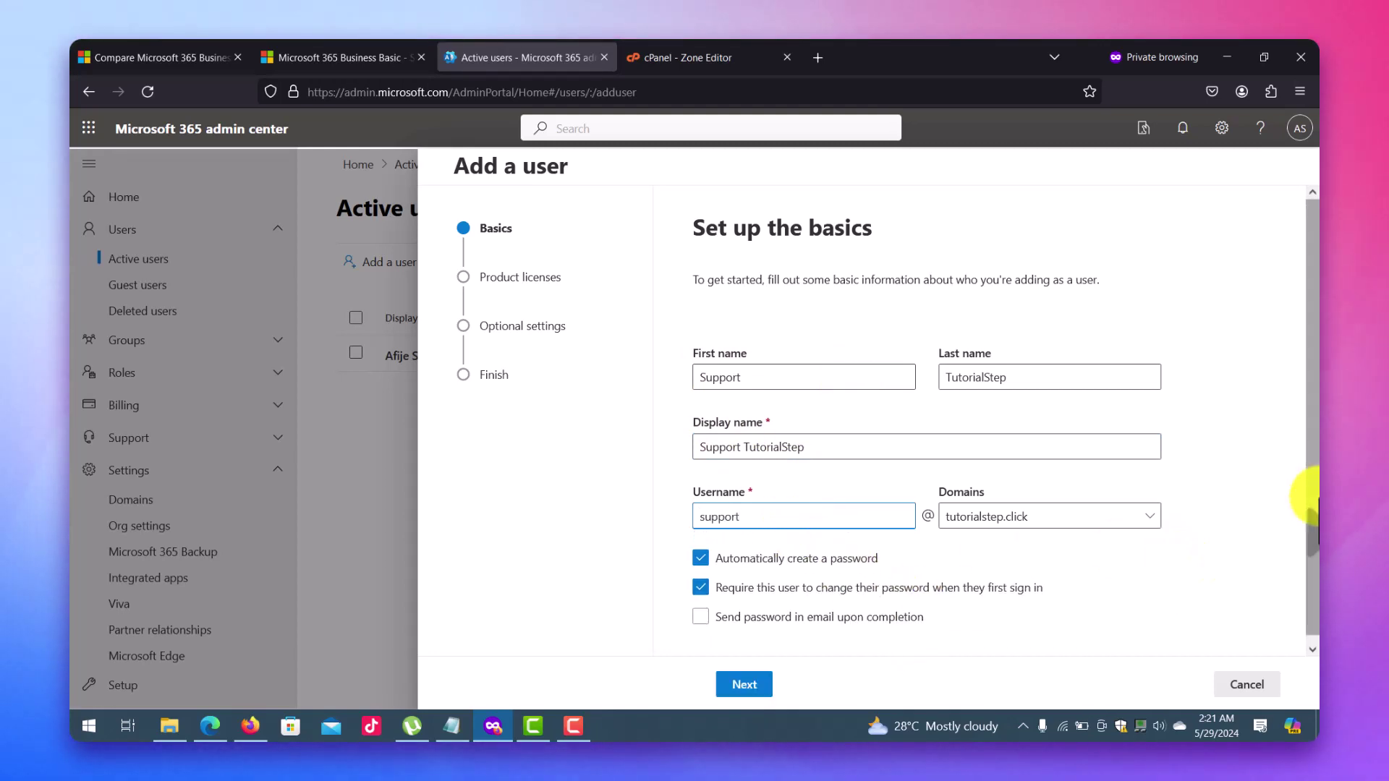
left_click_drag(1311, 506, 1310, 515)
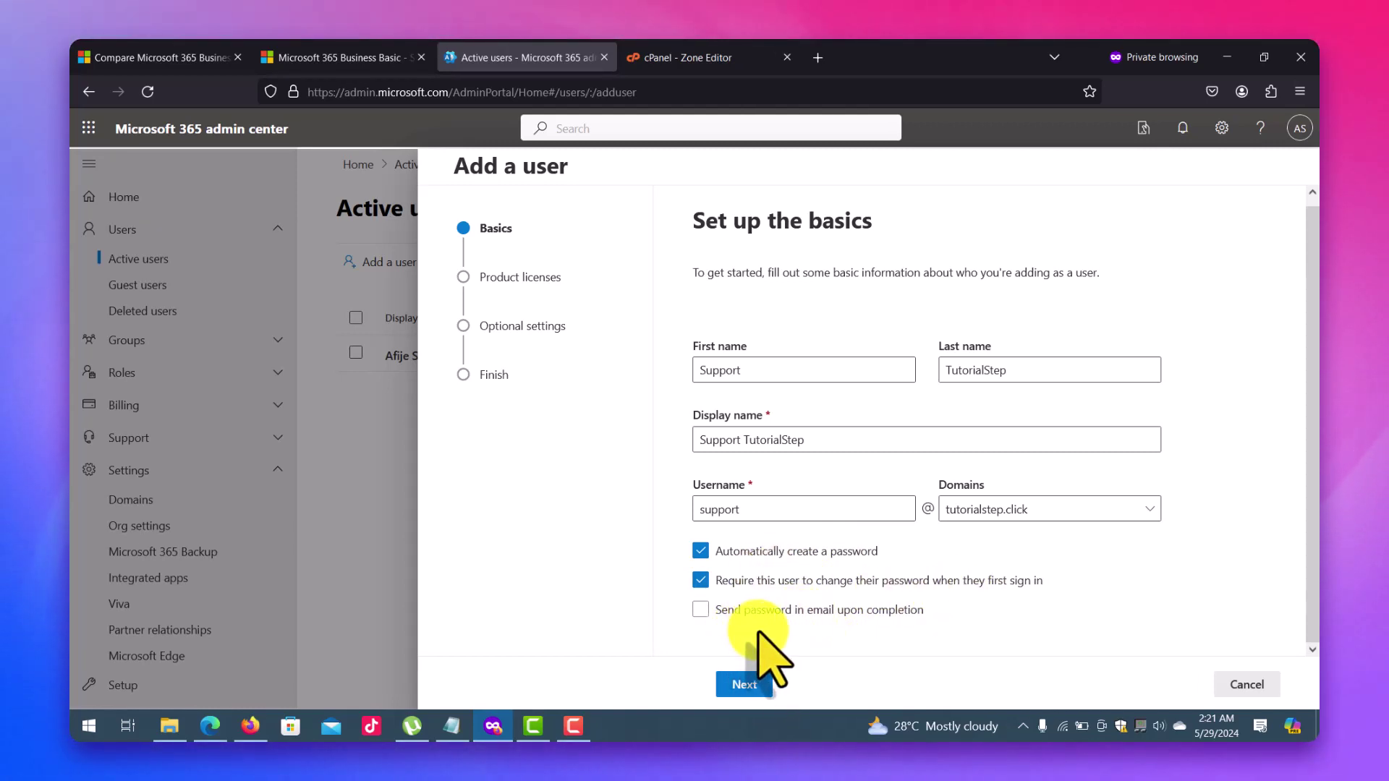
left_click(778, 610)
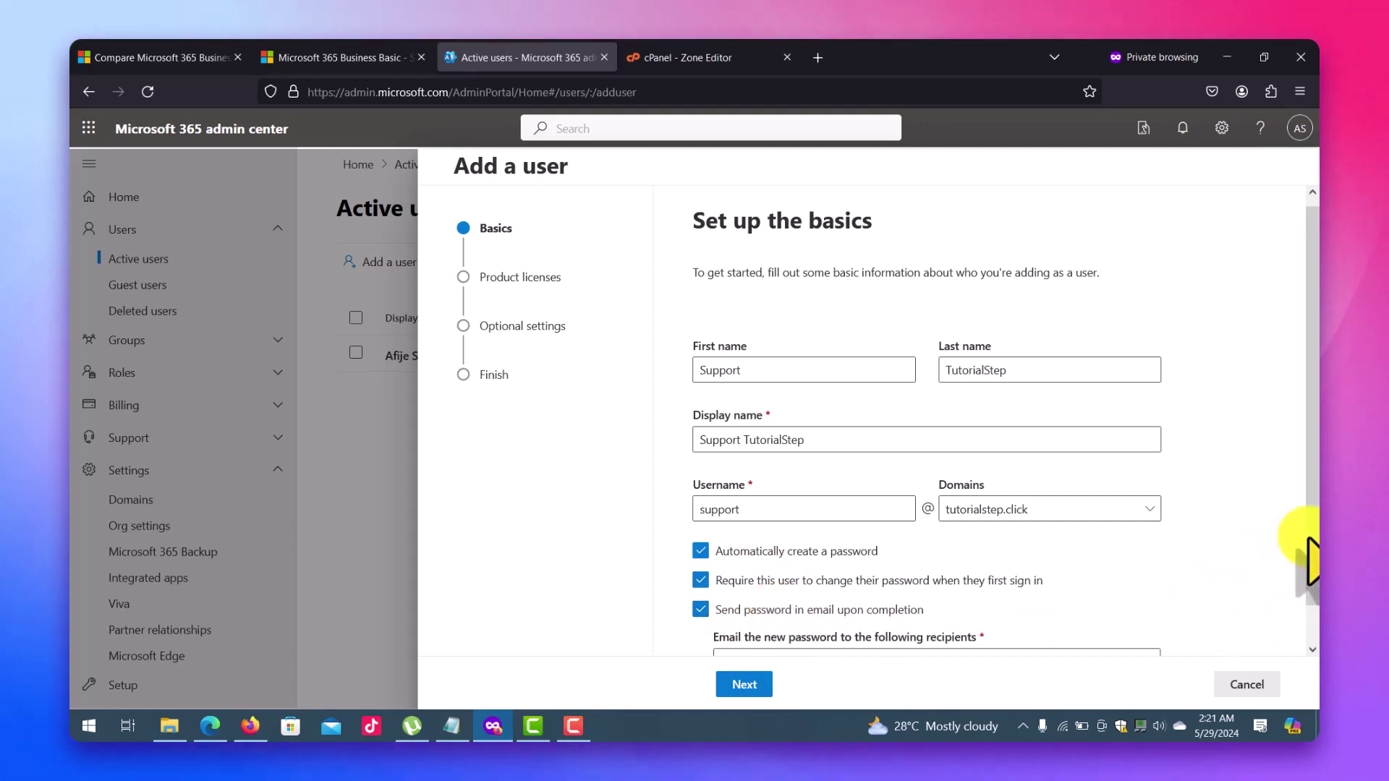
scroll(1296, 574, "down", 1)
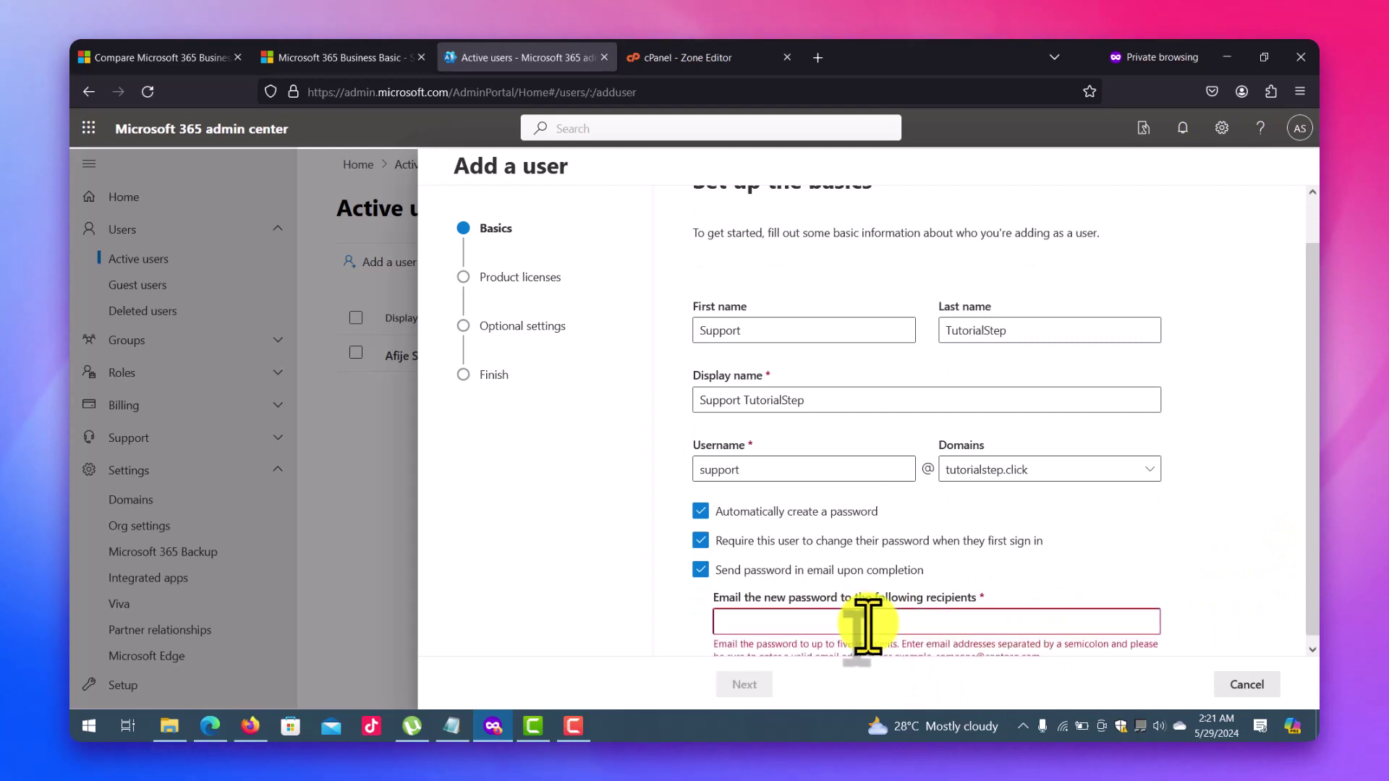
left_click(700, 570)
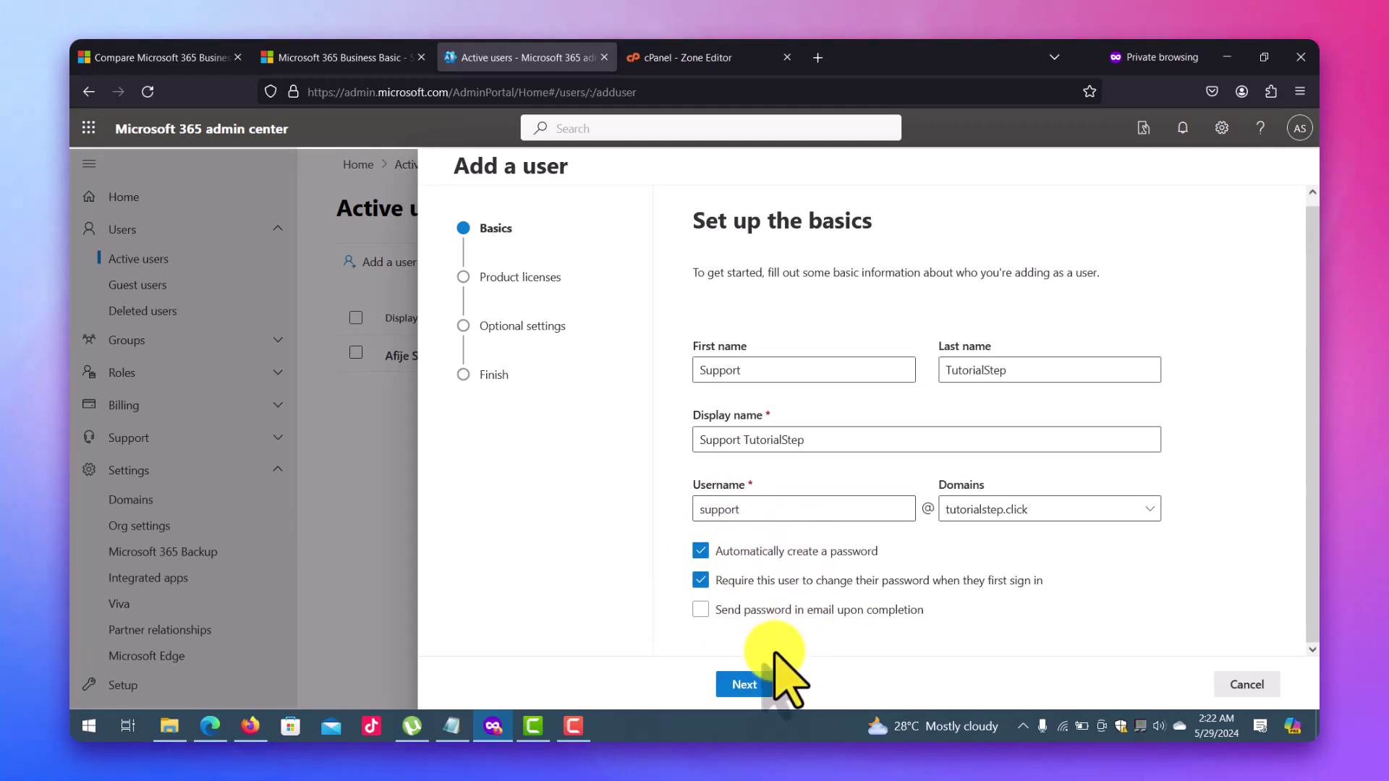
left_click(745, 684)
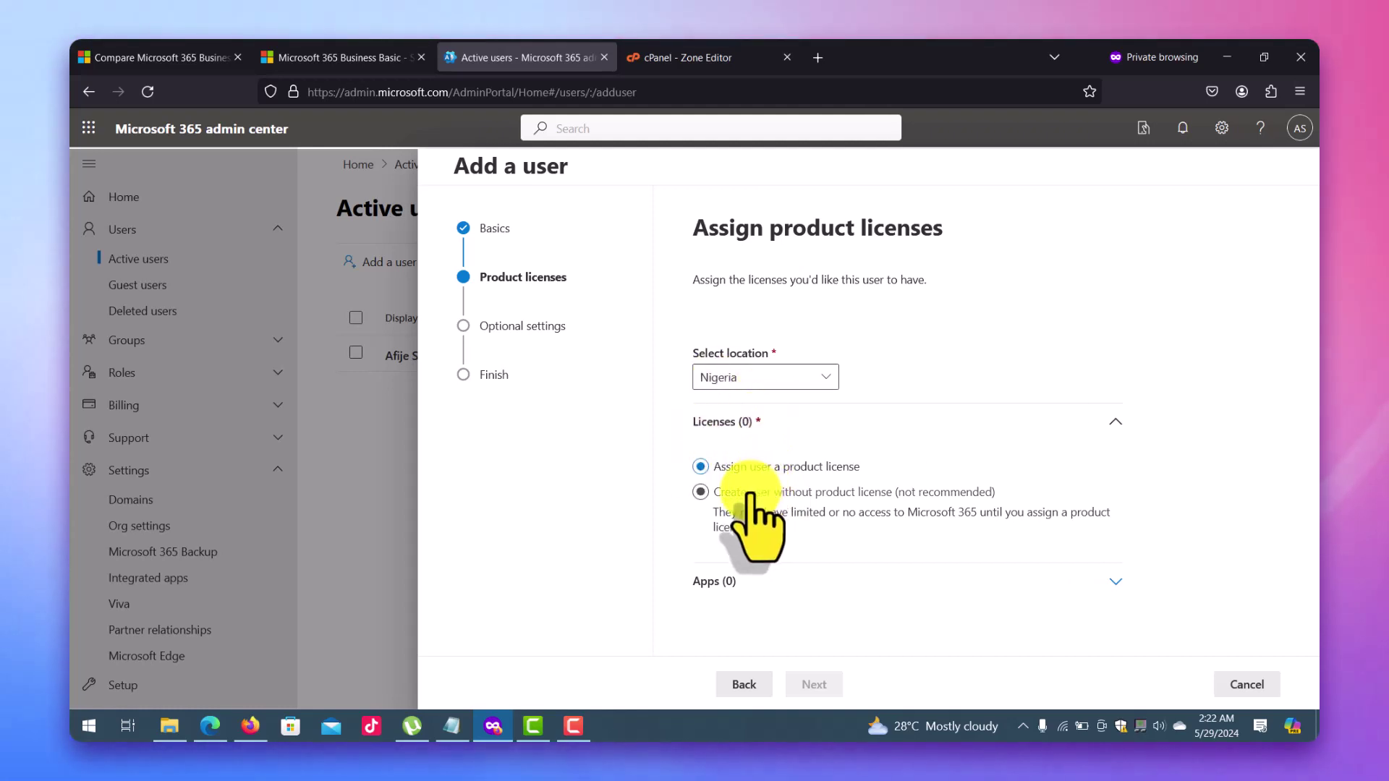
Create the support user without a product license and return to the Active users list.
left_click(748, 493)
left_click(813, 685)
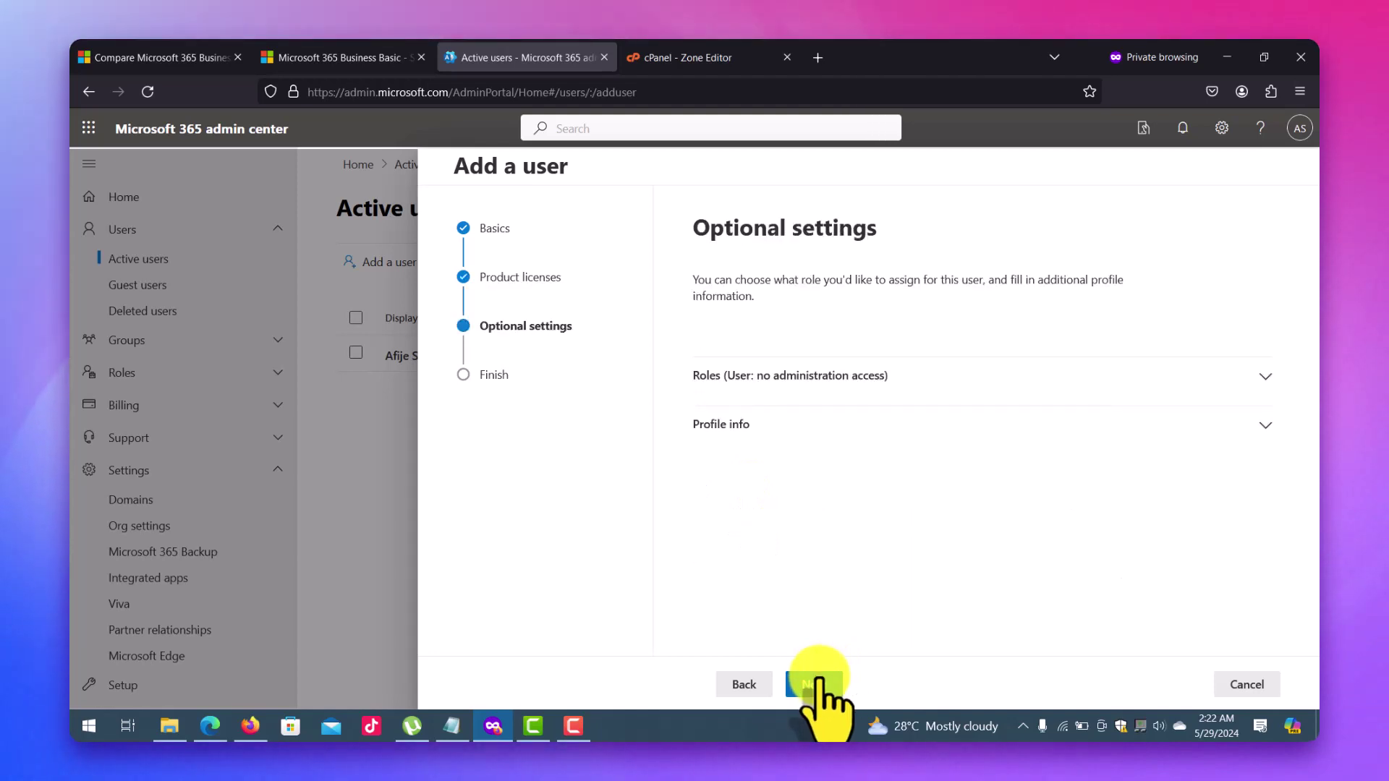
left_click(807, 685)
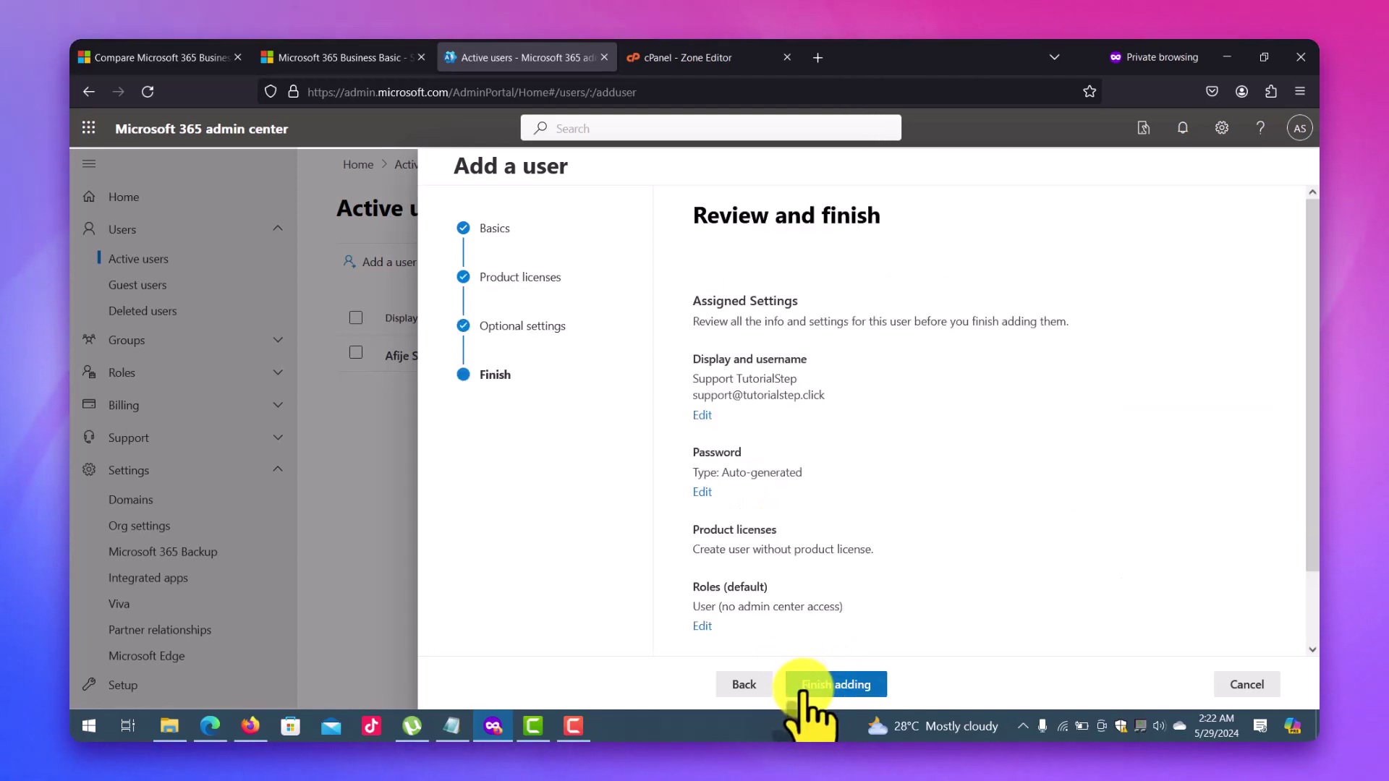
left_click(809, 687)
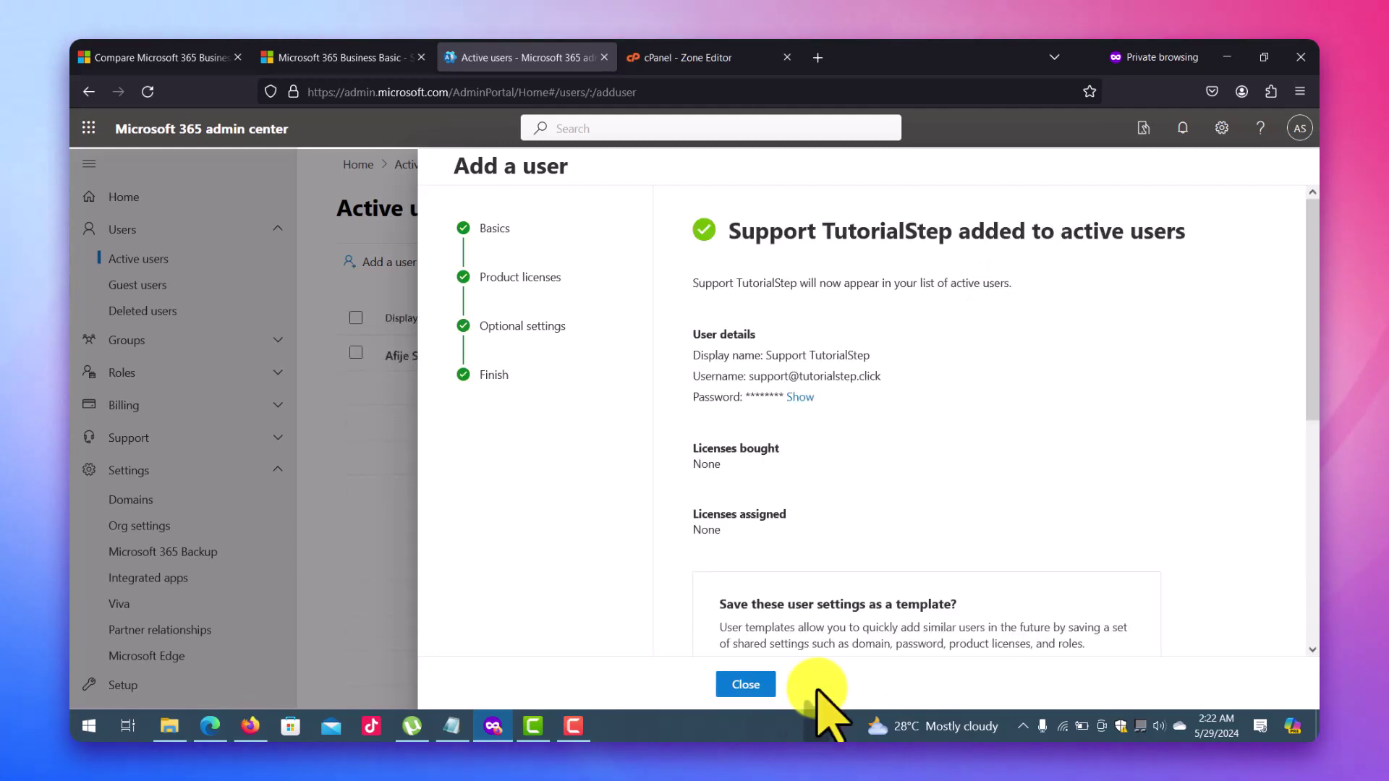
left_click(749, 684)
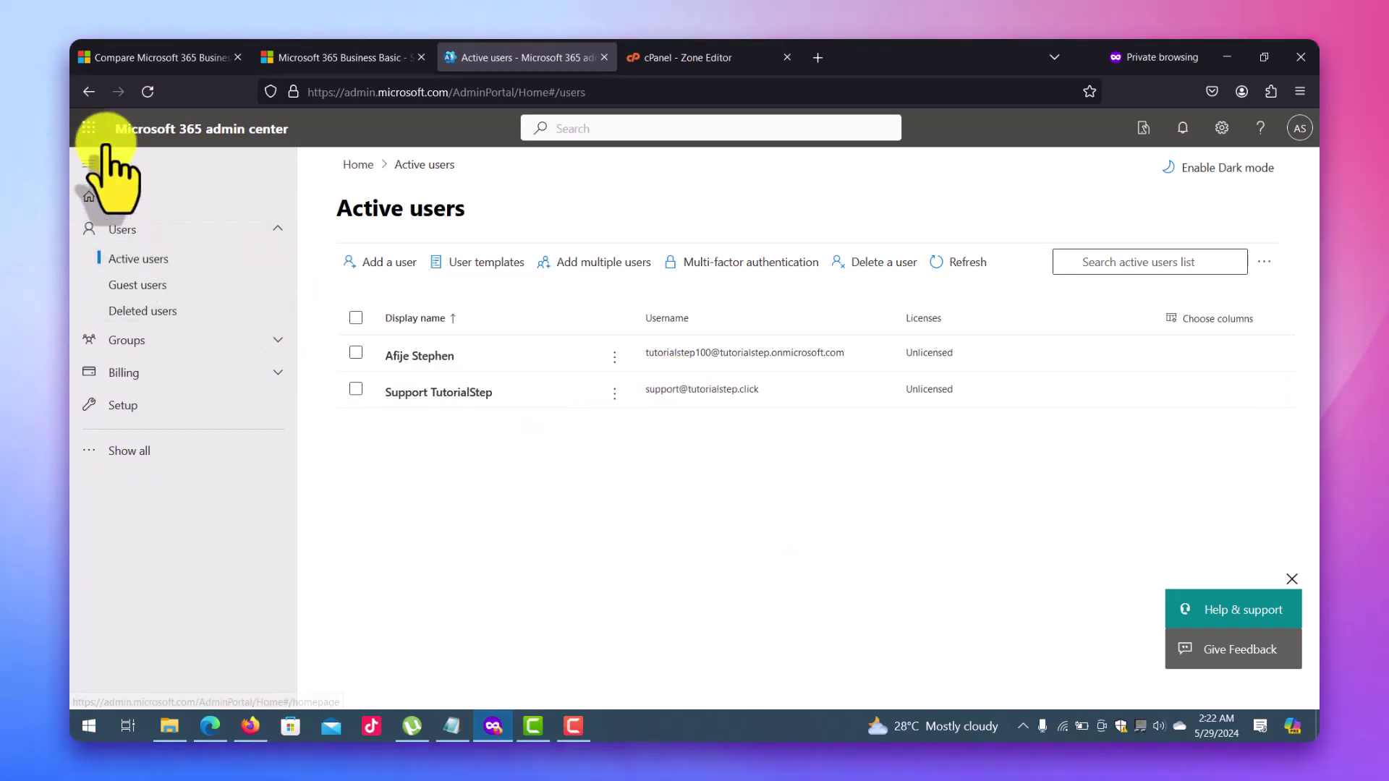
Load outlook.com in a new private tab, then go back to the Active users list.
left_click(89, 128)
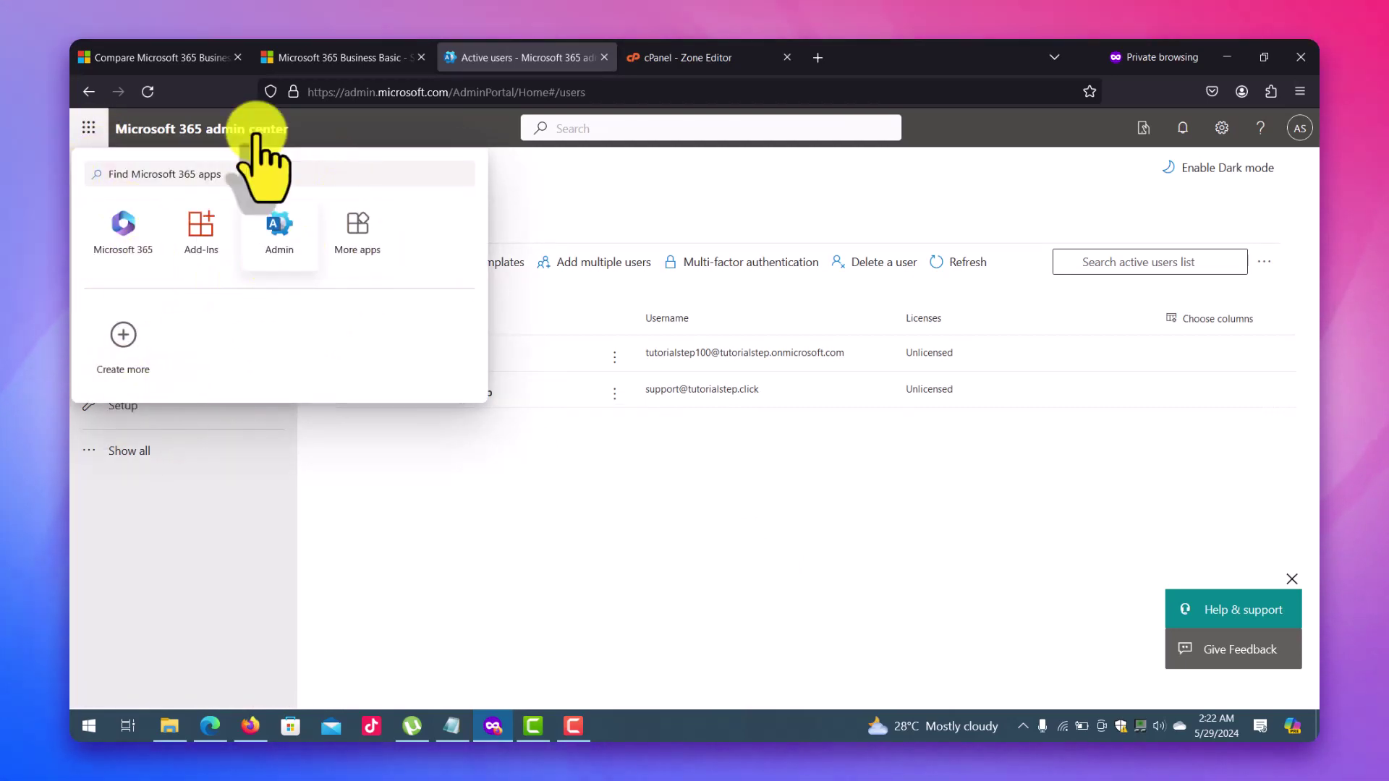
left_click(552, 480)
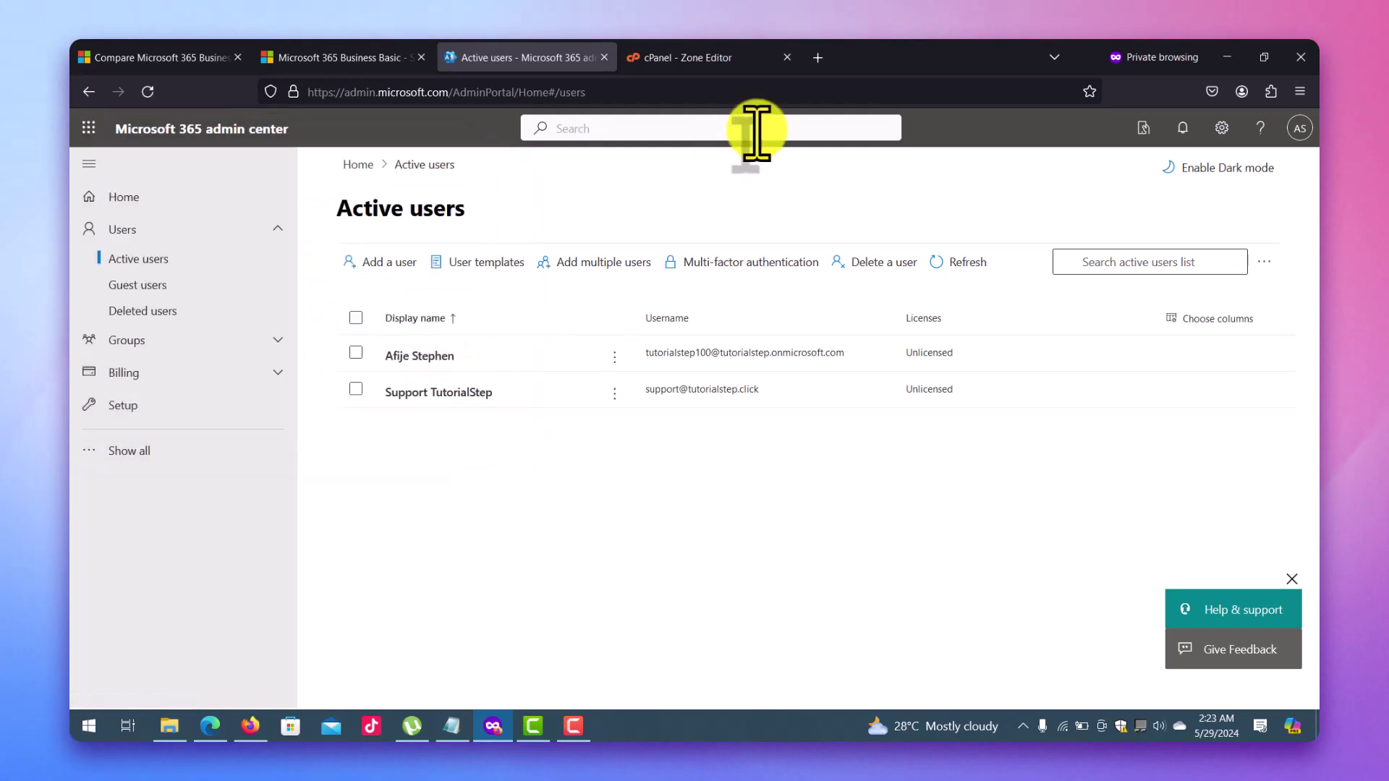
left_click(810, 58)
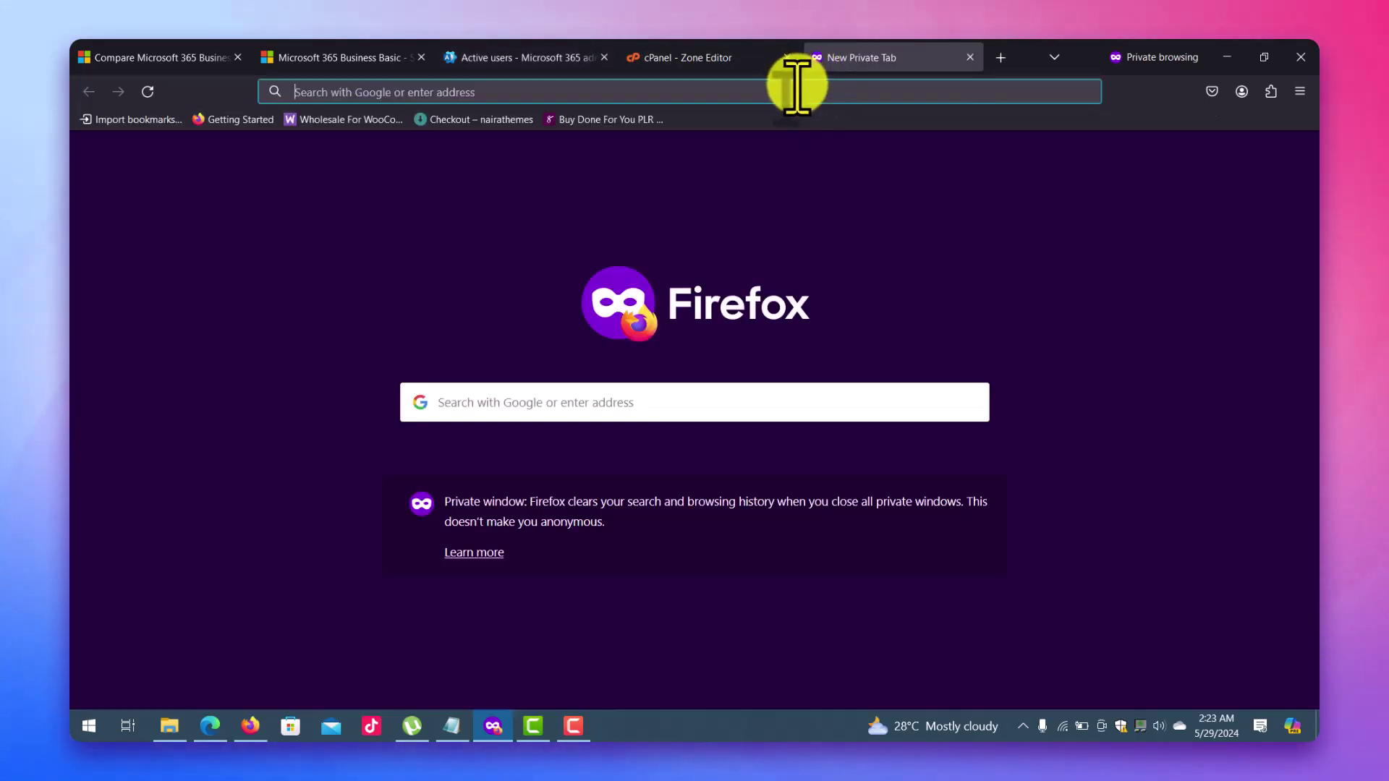
left_click(798, 85)
type("out")
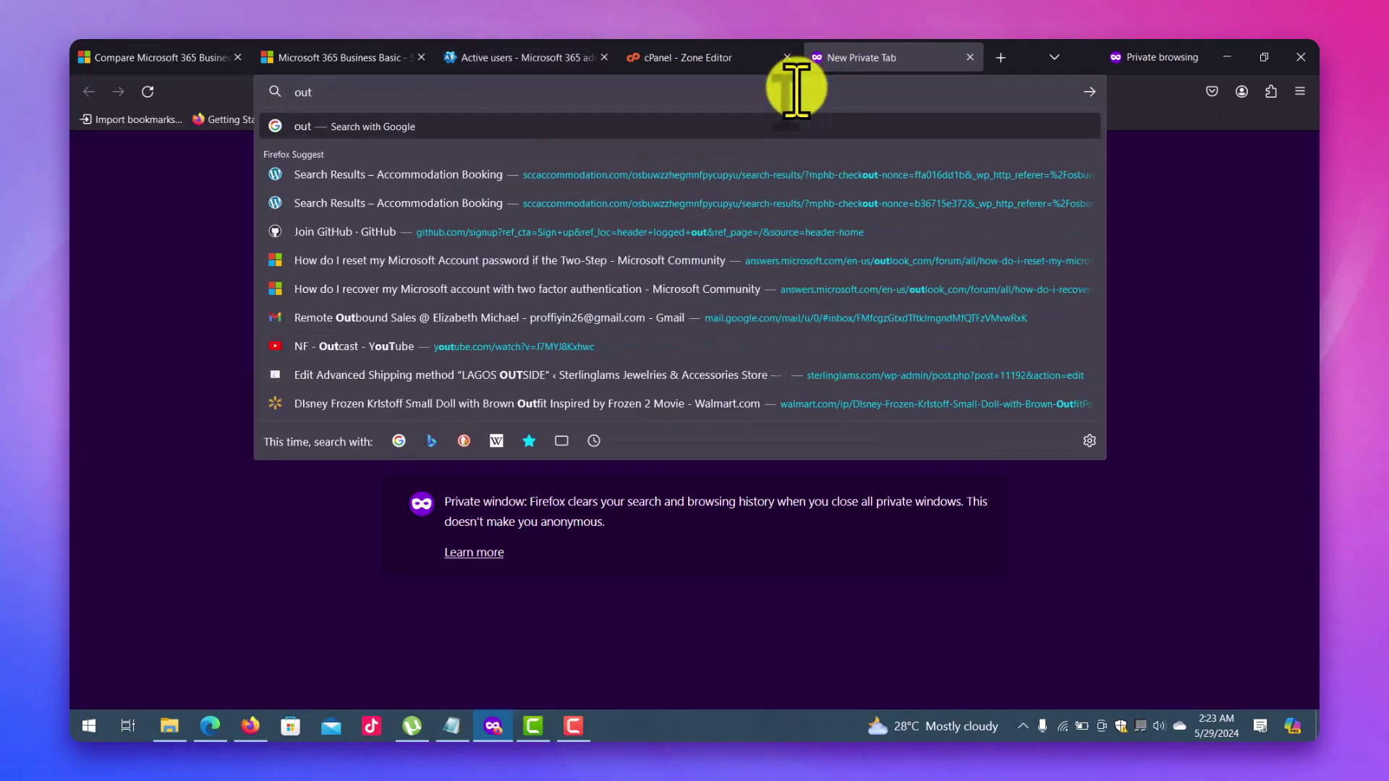
type("look.com")
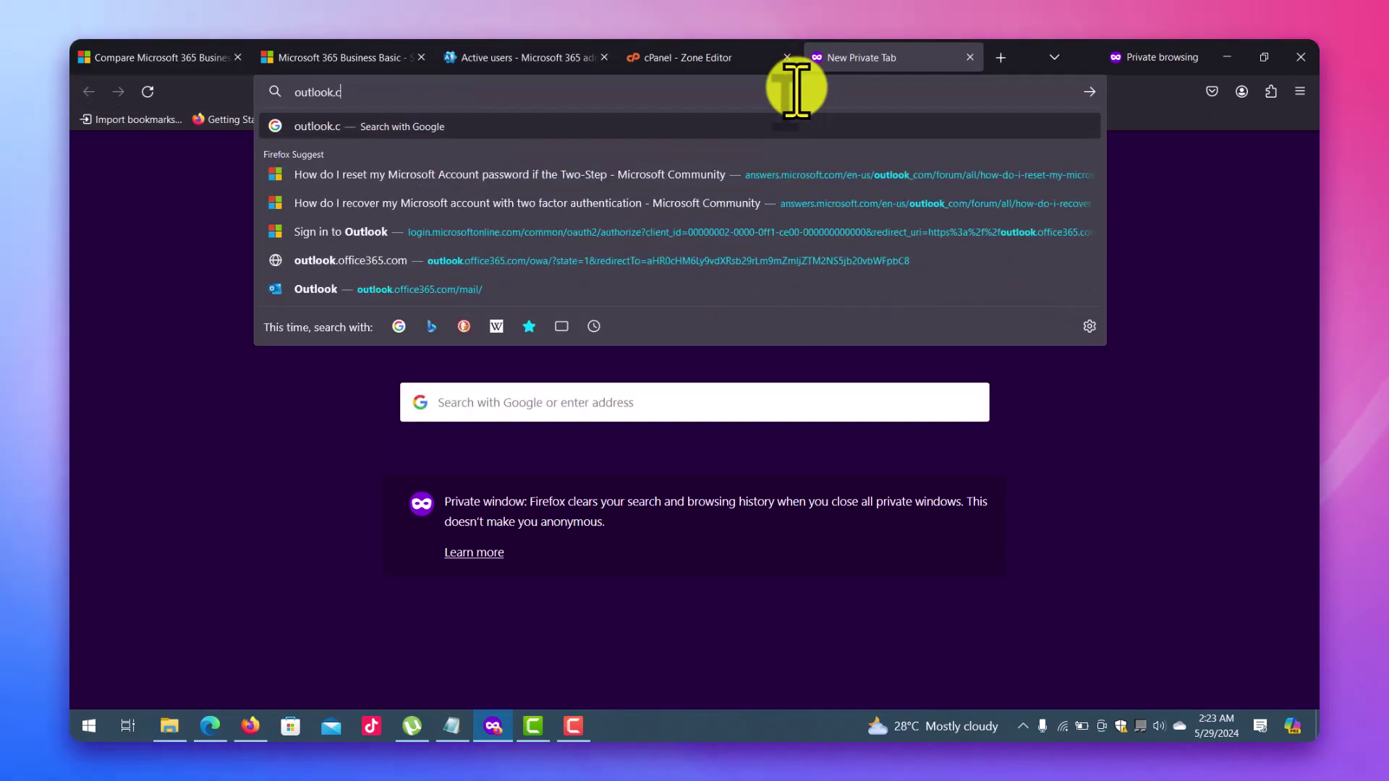
key("Return")
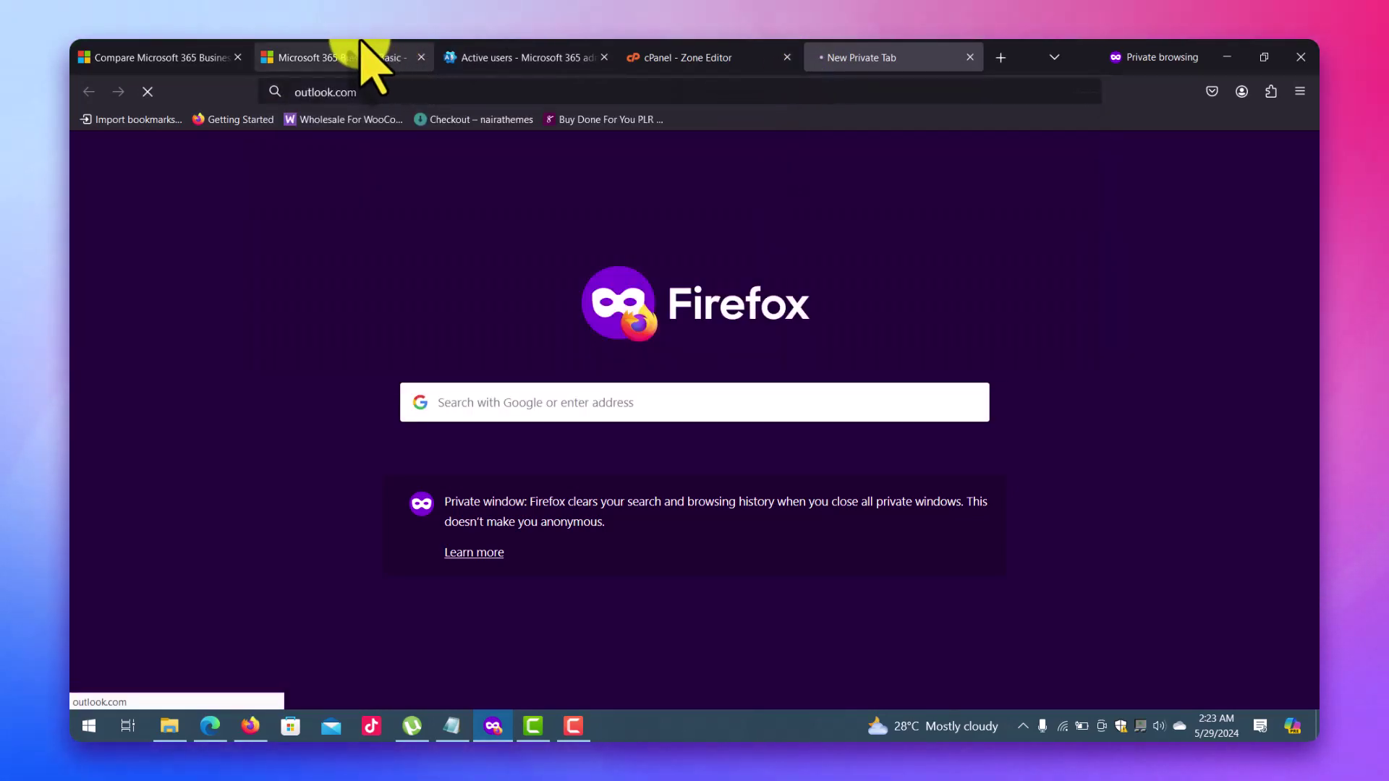
left_click(358, 56)
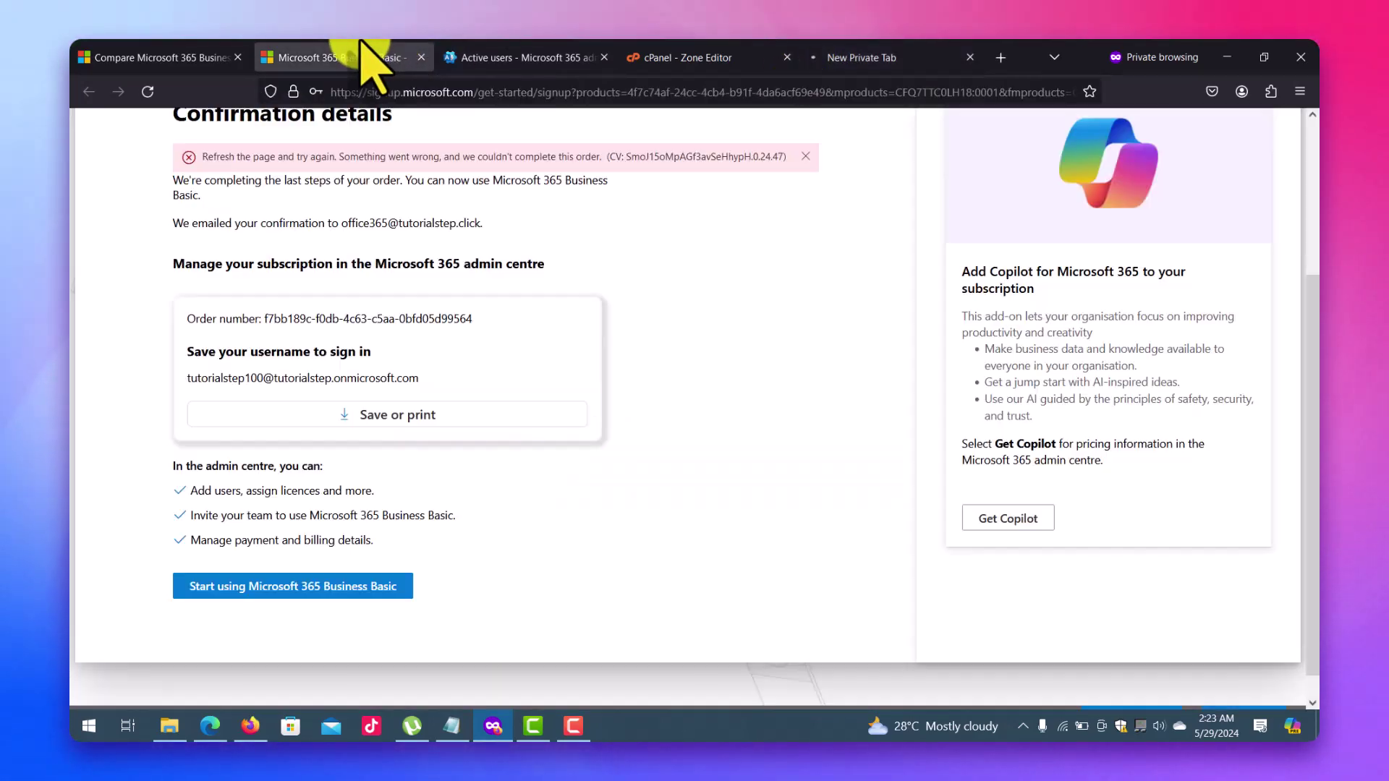
left_click(499, 58)
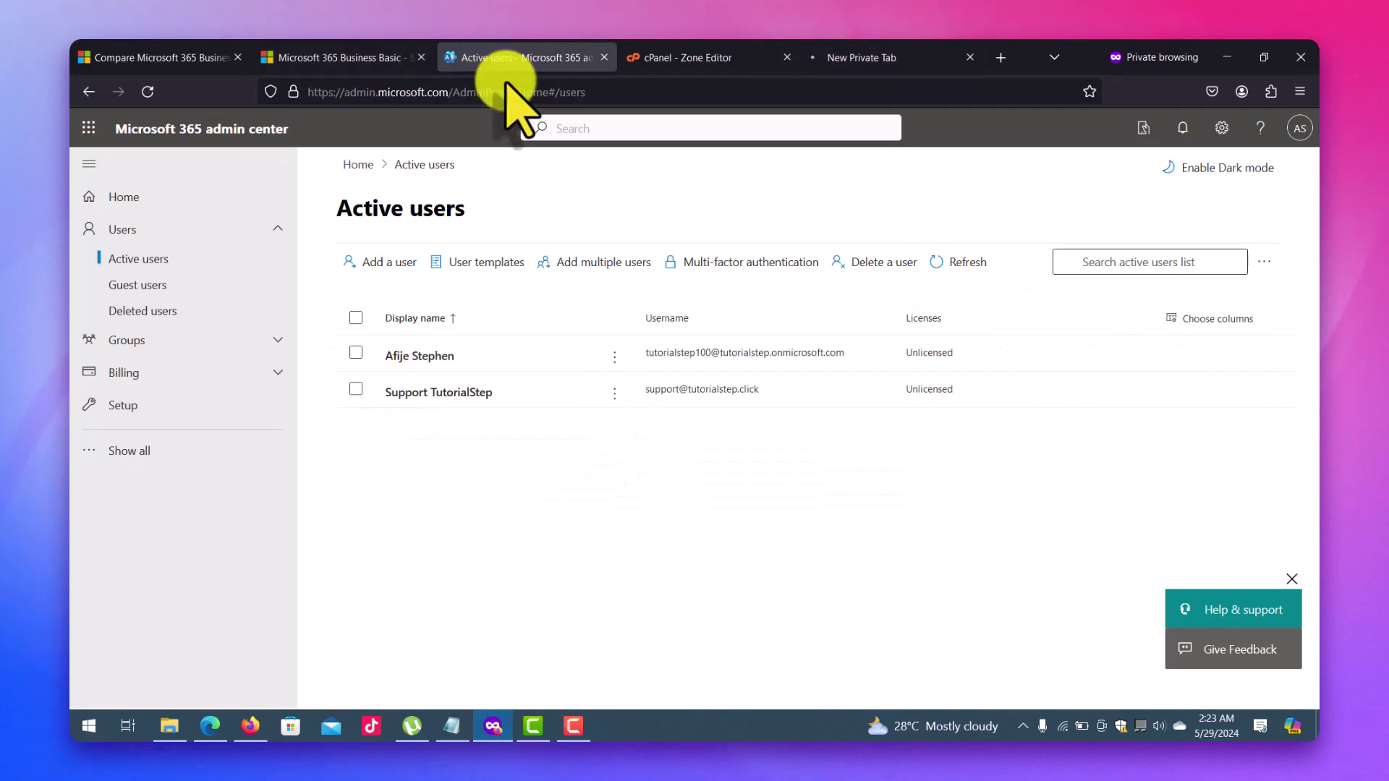
Reset the support user's password to an auto-generated one and copy it for Outlook sign-in.
left_click(760, 393)
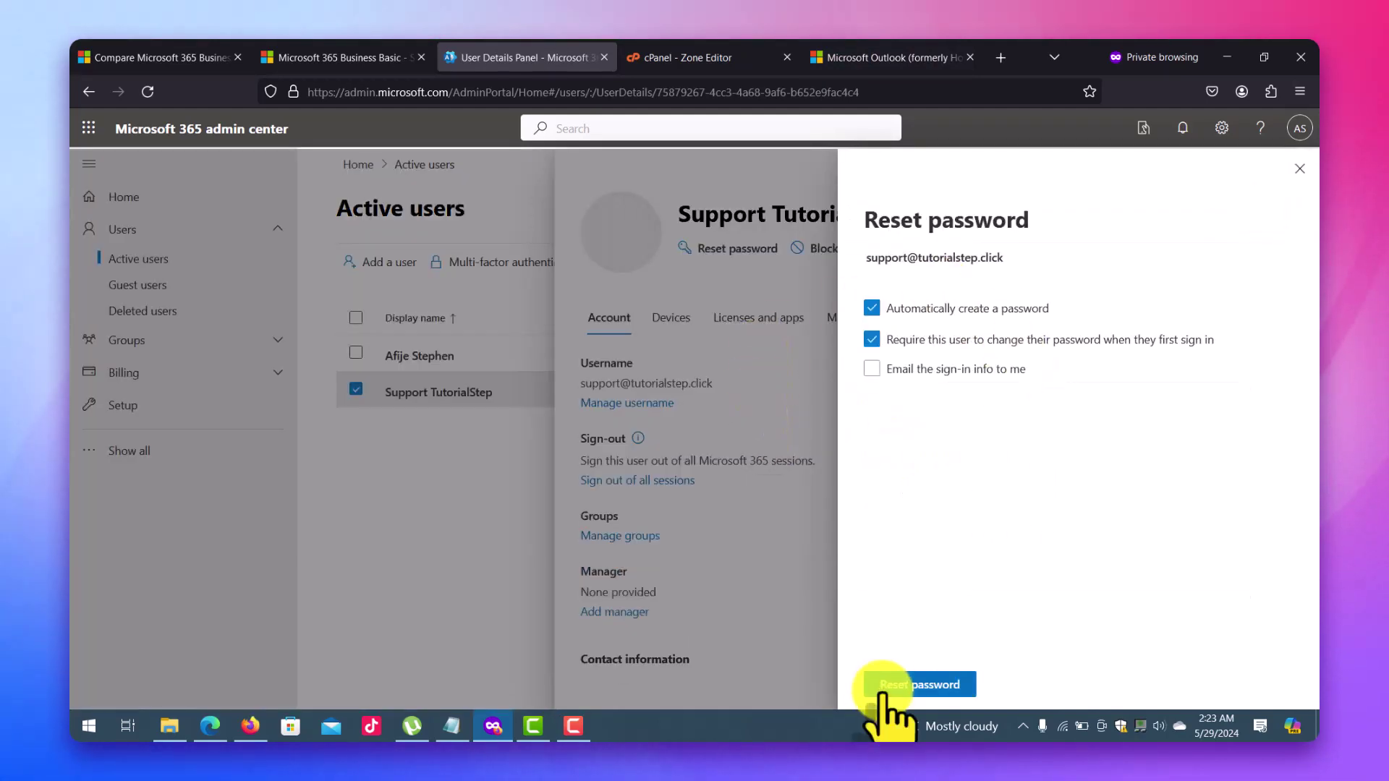
left_click(906, 684)
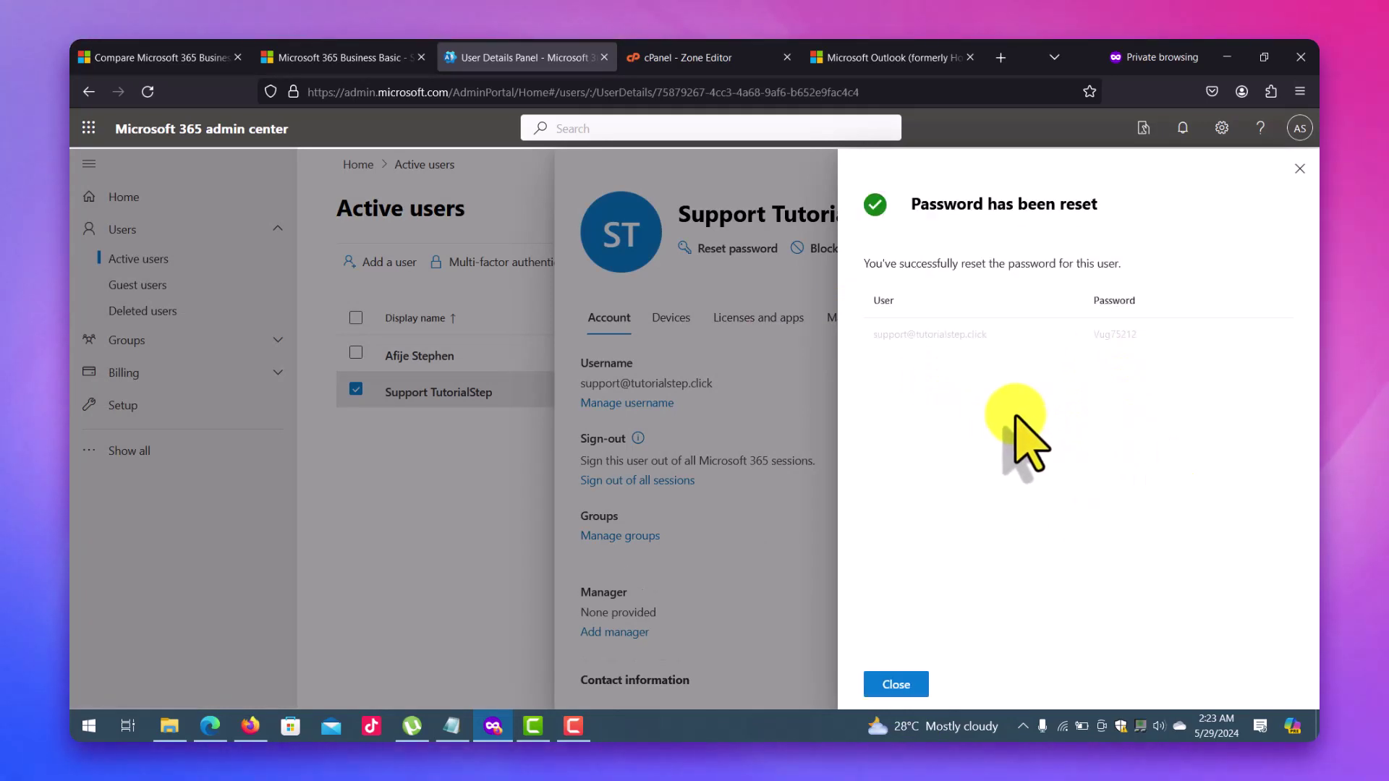
double_click(1118, 334)
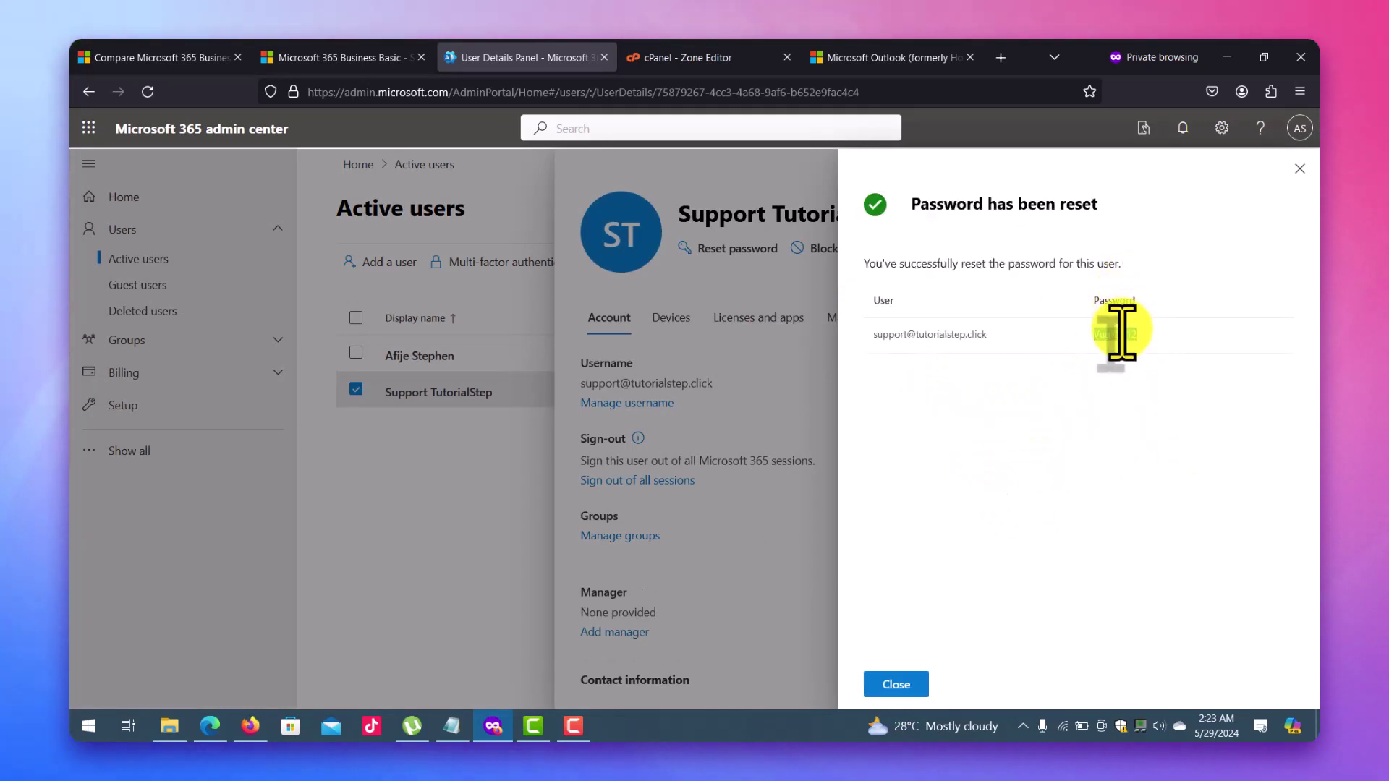
right_click(1121, 332)
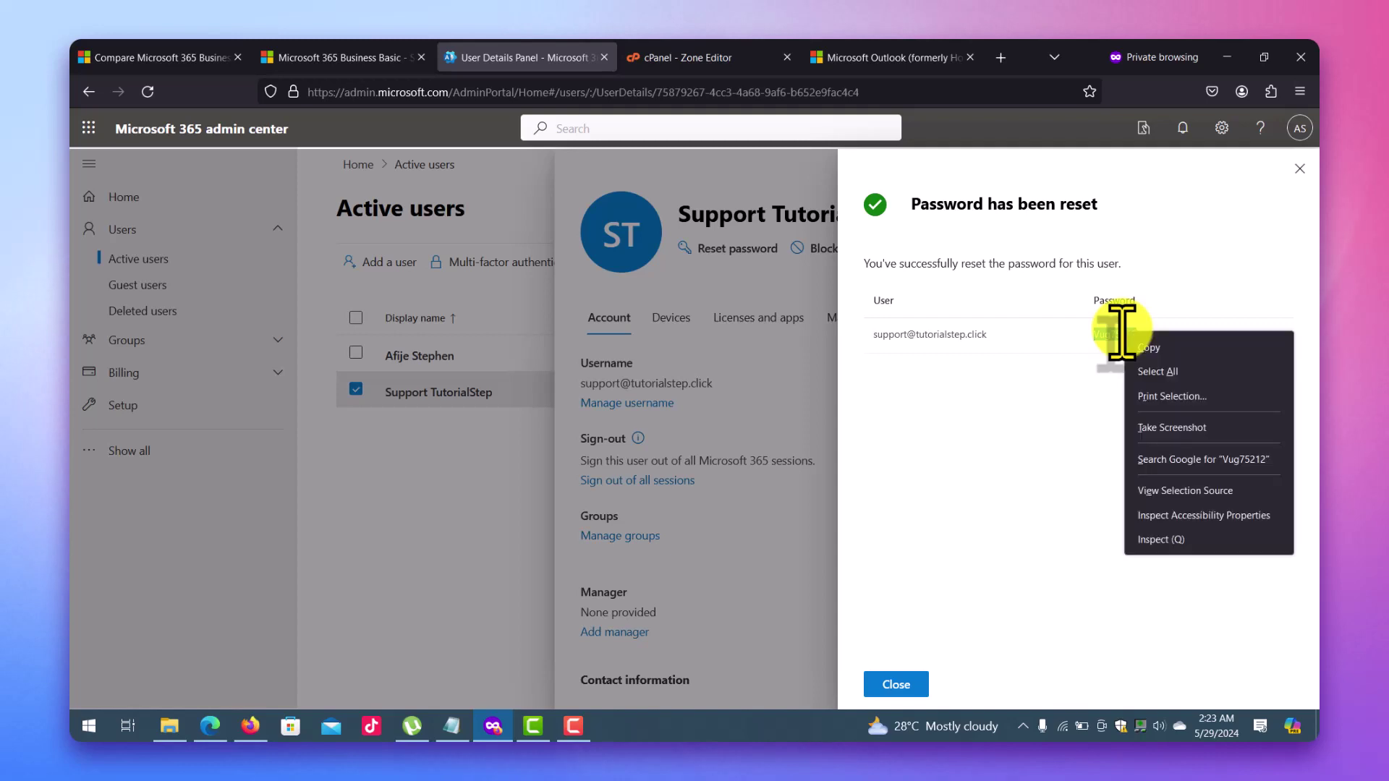
left_click(1142, 349)
left_click(915, 57)
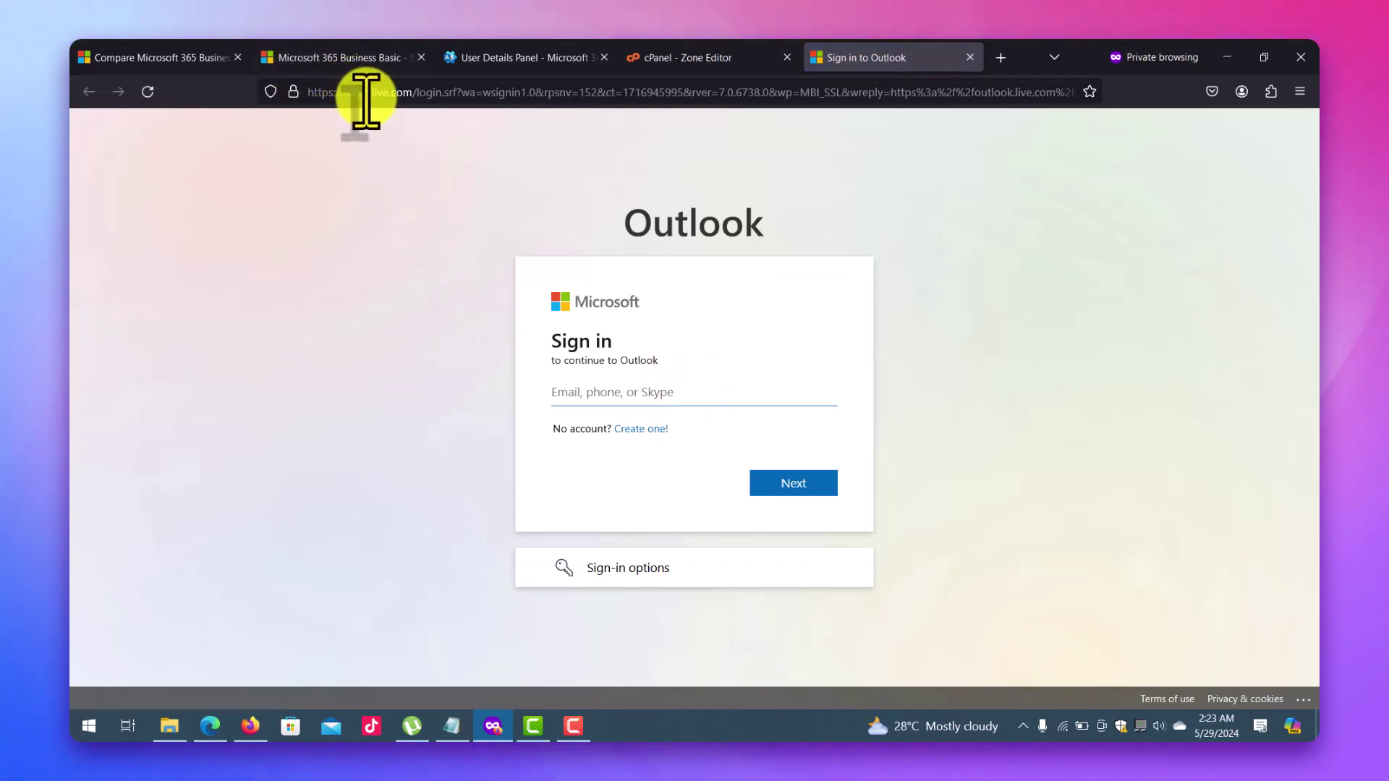
Sign in to Outlook with the support account's address and the copied temporary password.
left_click(622, 403)
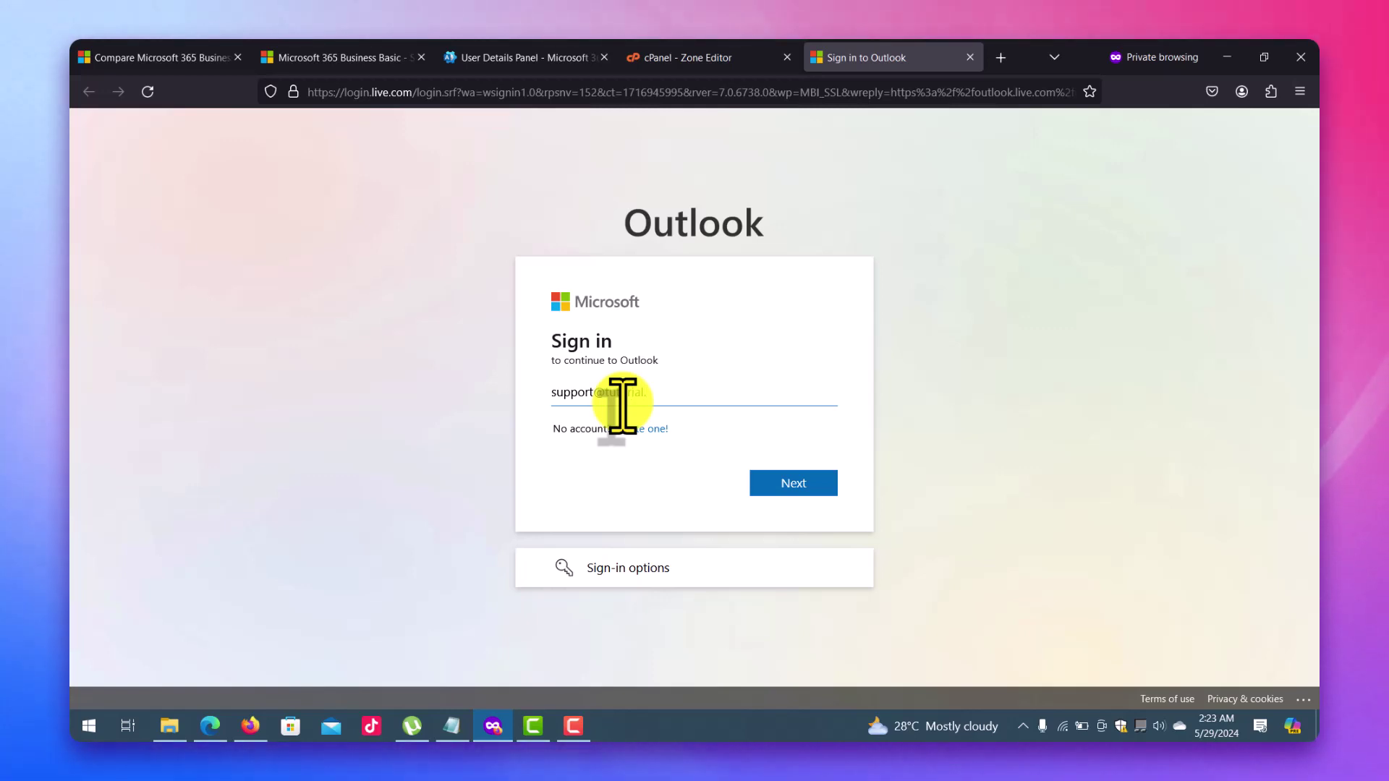
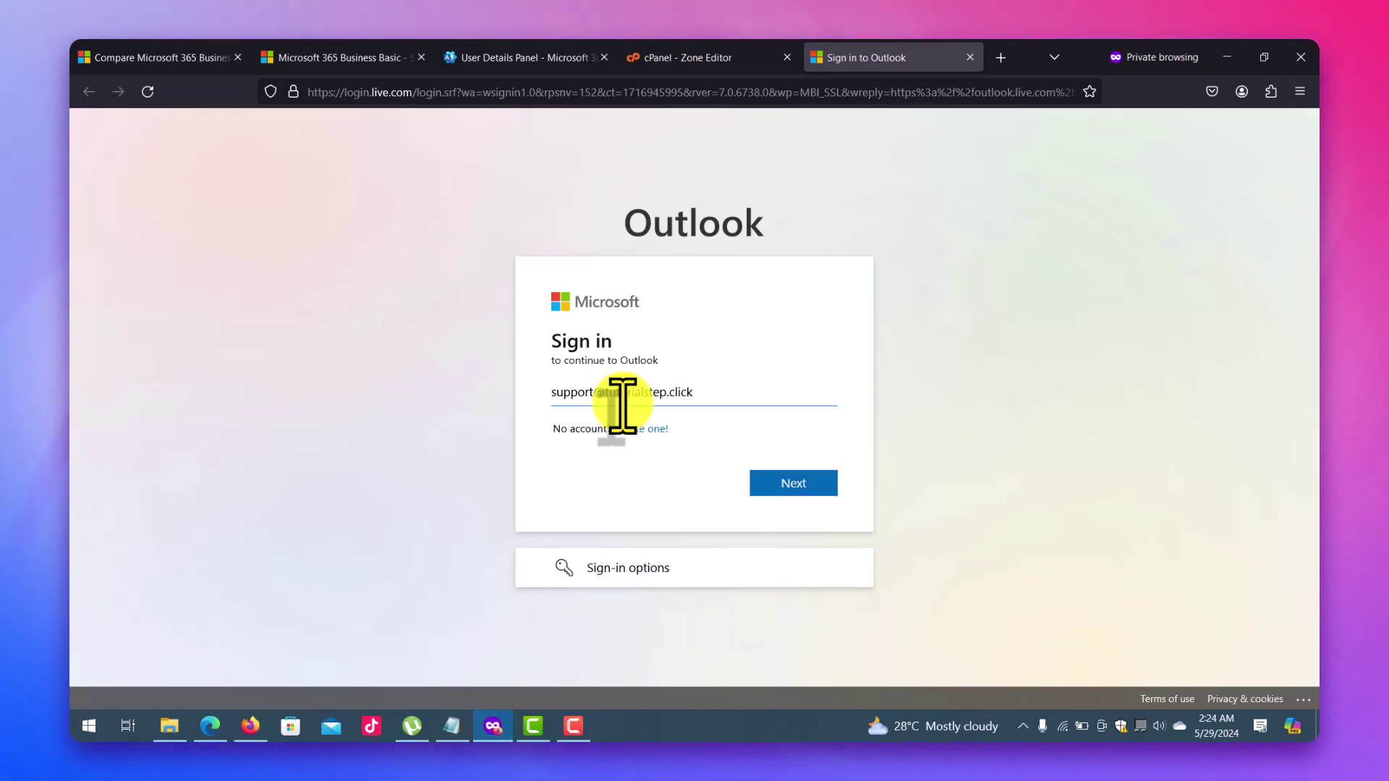
key("Return")
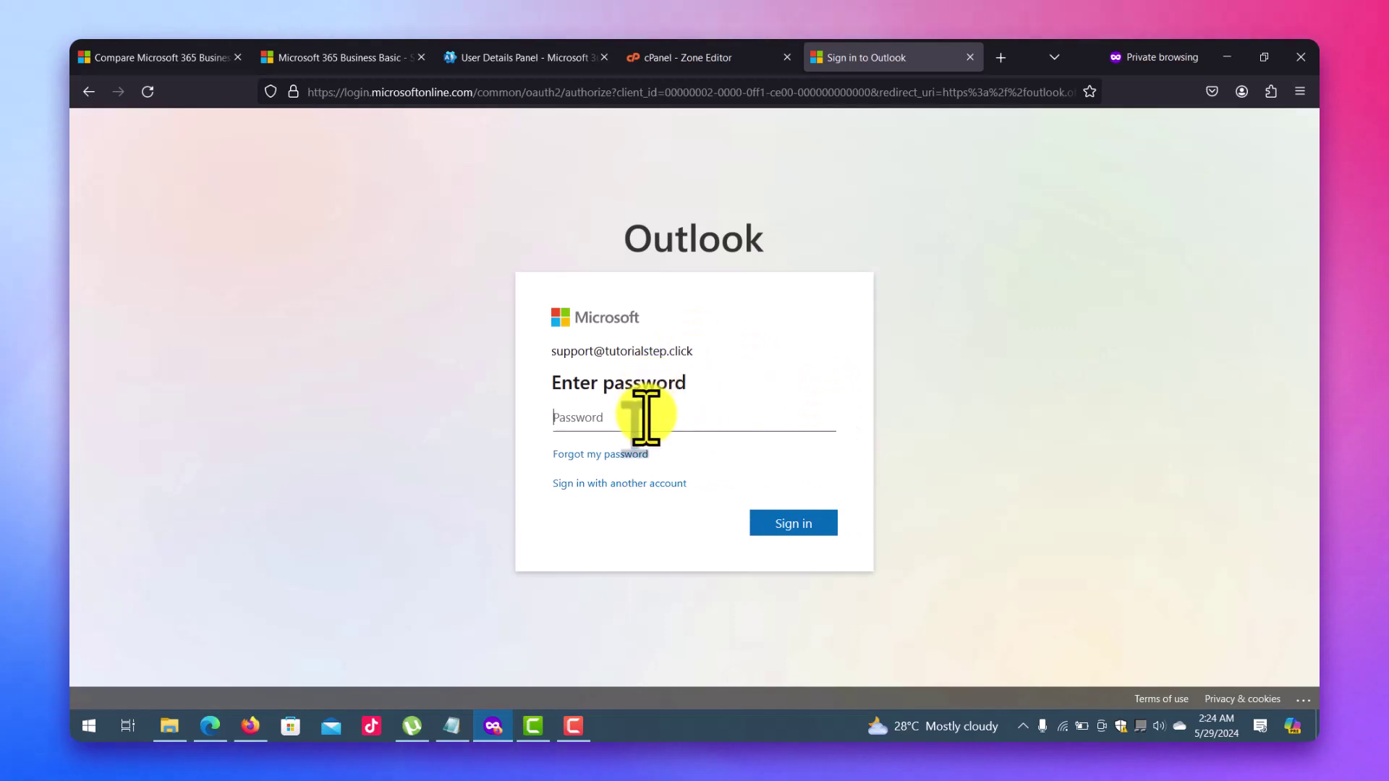
key("ctrl+v")
left_click(771, 523)
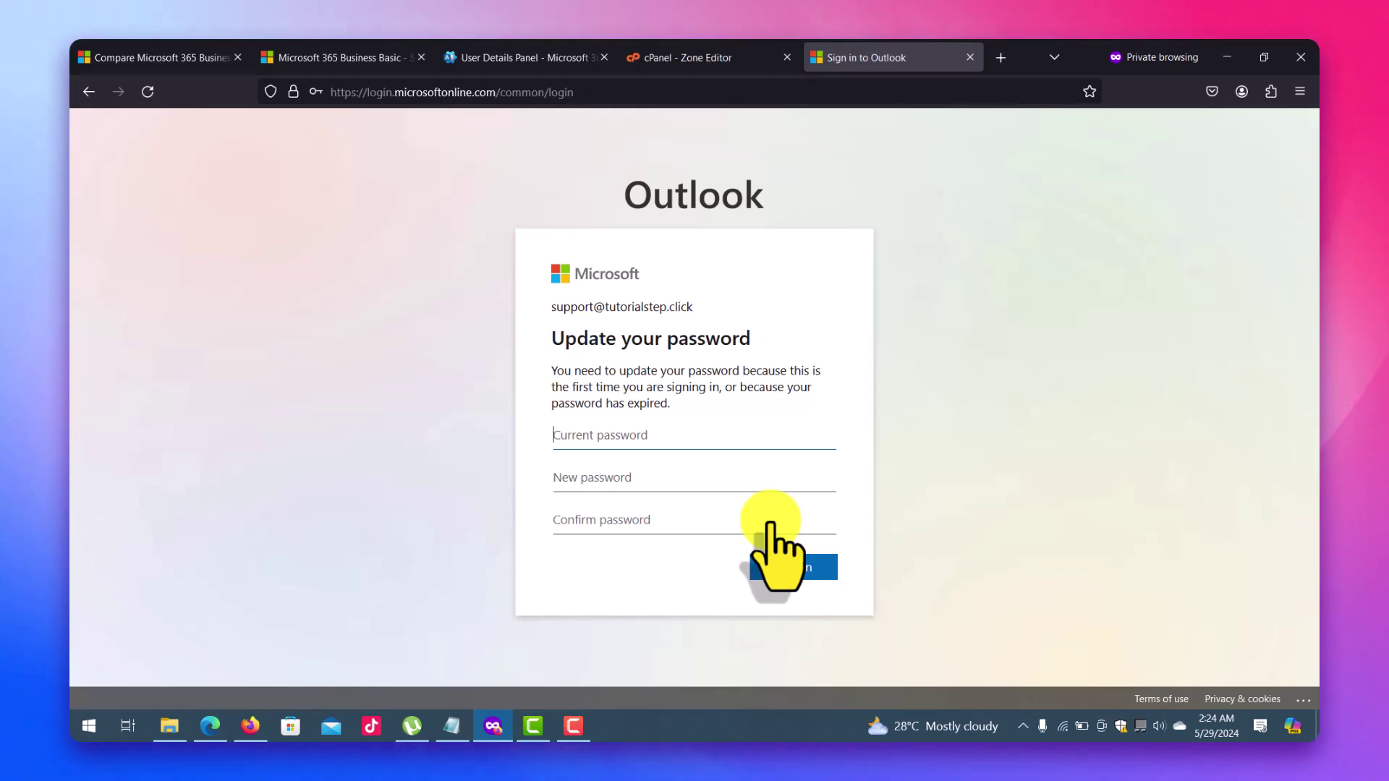
Enter the temporary password as current, set and confirm a new password, and submit.
key("ctrl+v")
key("Tab")
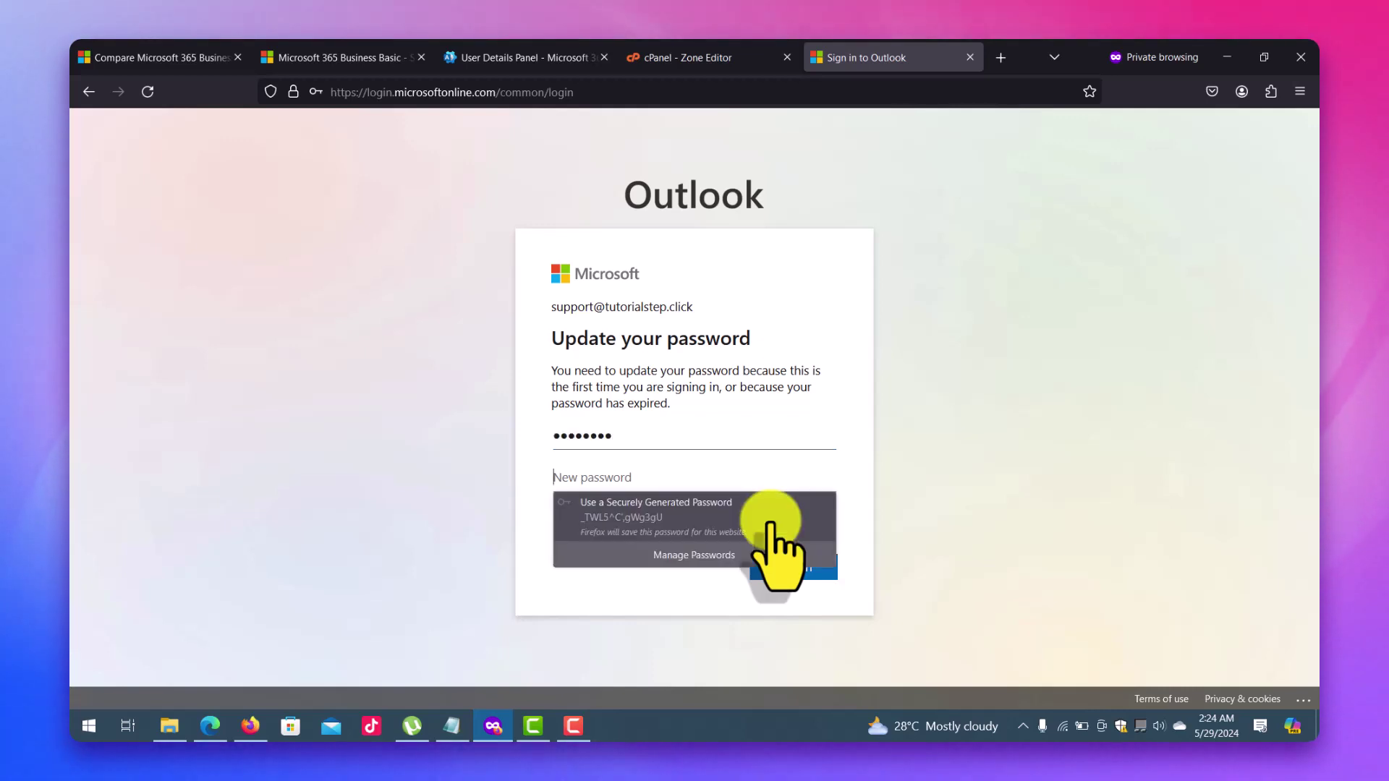
type("•••••••")
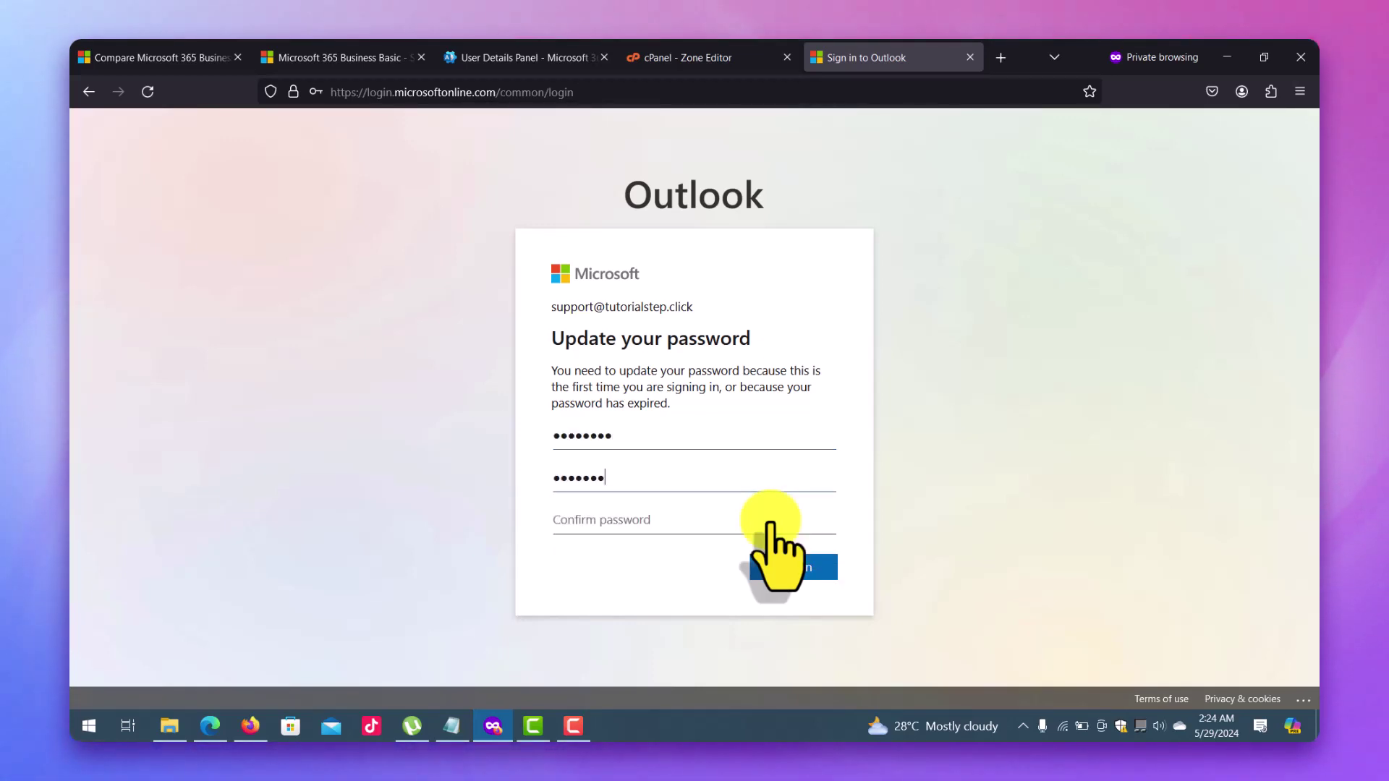
key("Tab")
type("••")
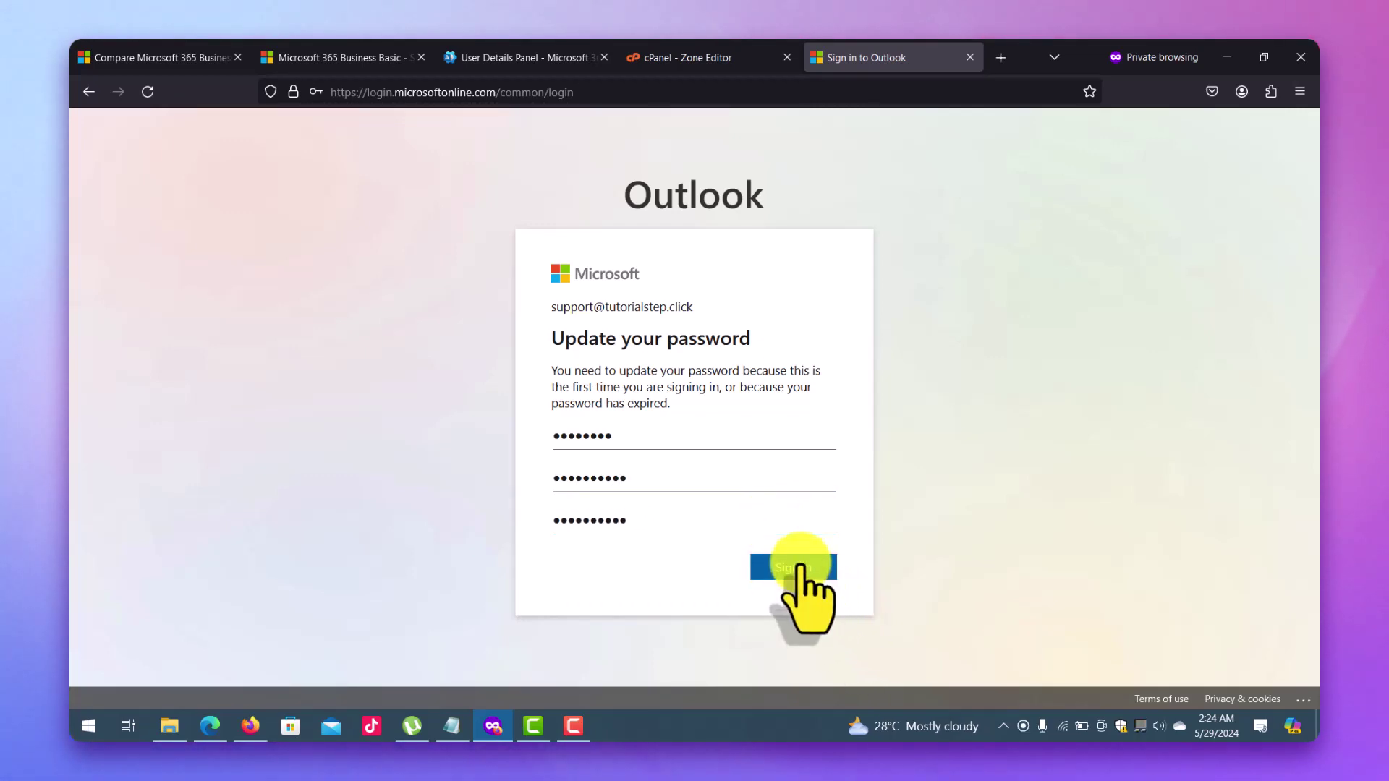
left_click(800, 567)
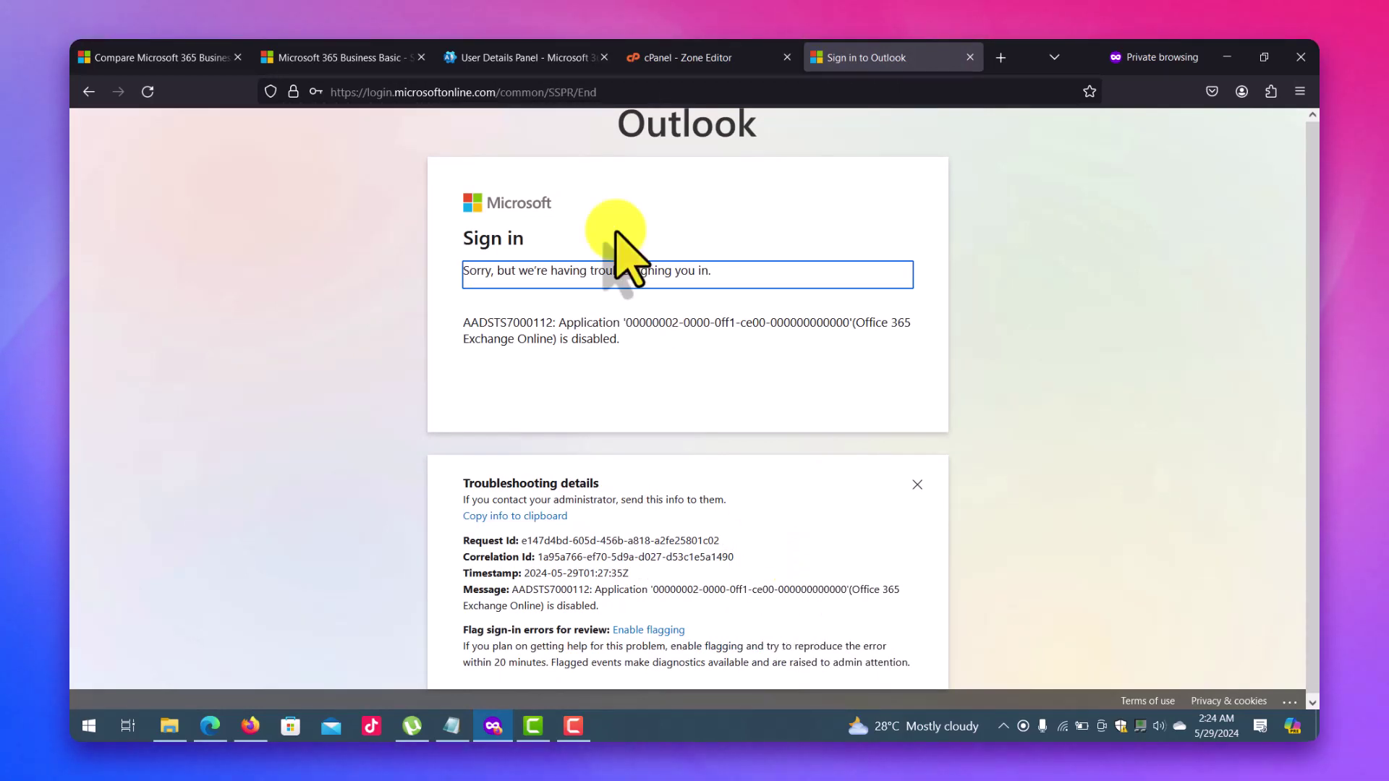
Close the password-reset panel, review the Outlook sign-in error, then return to Active users.
left_click(554, 57)
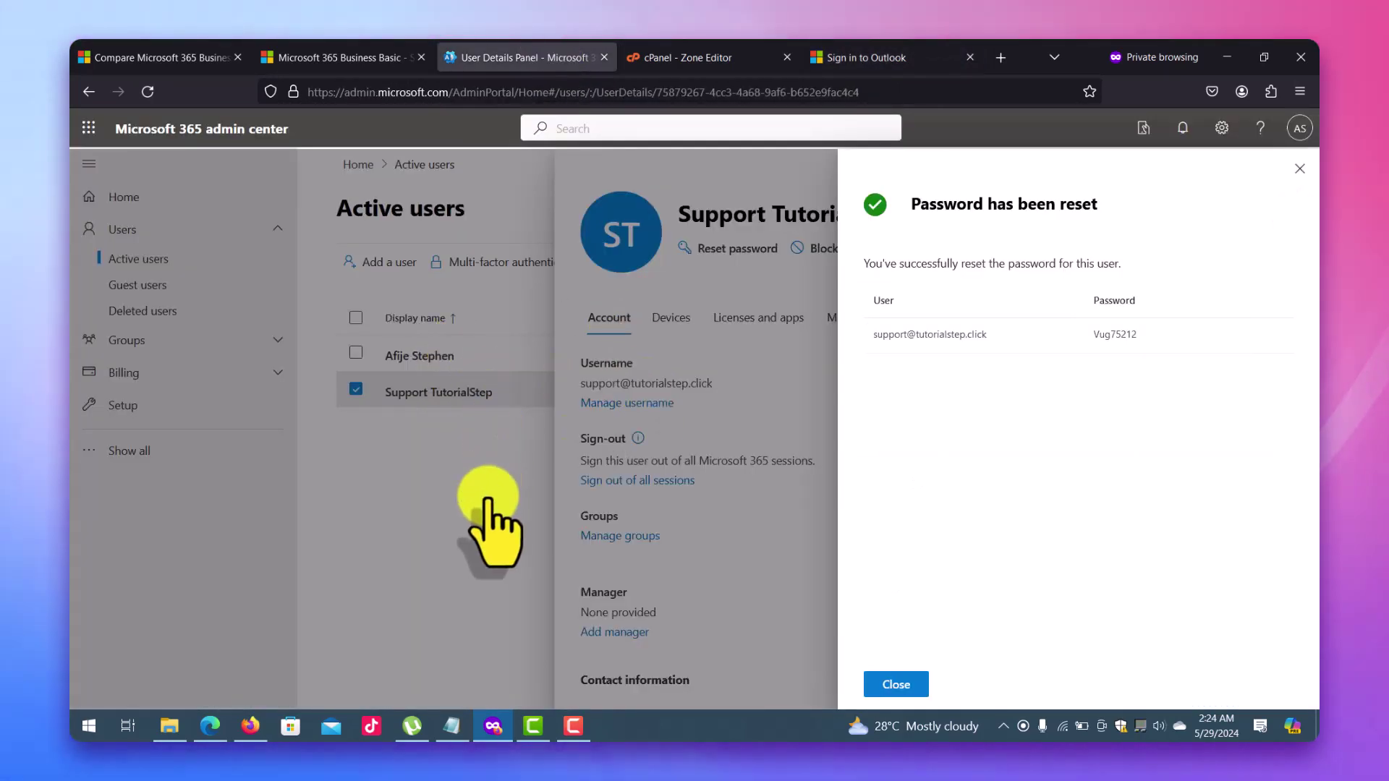
left_click(895, 684)
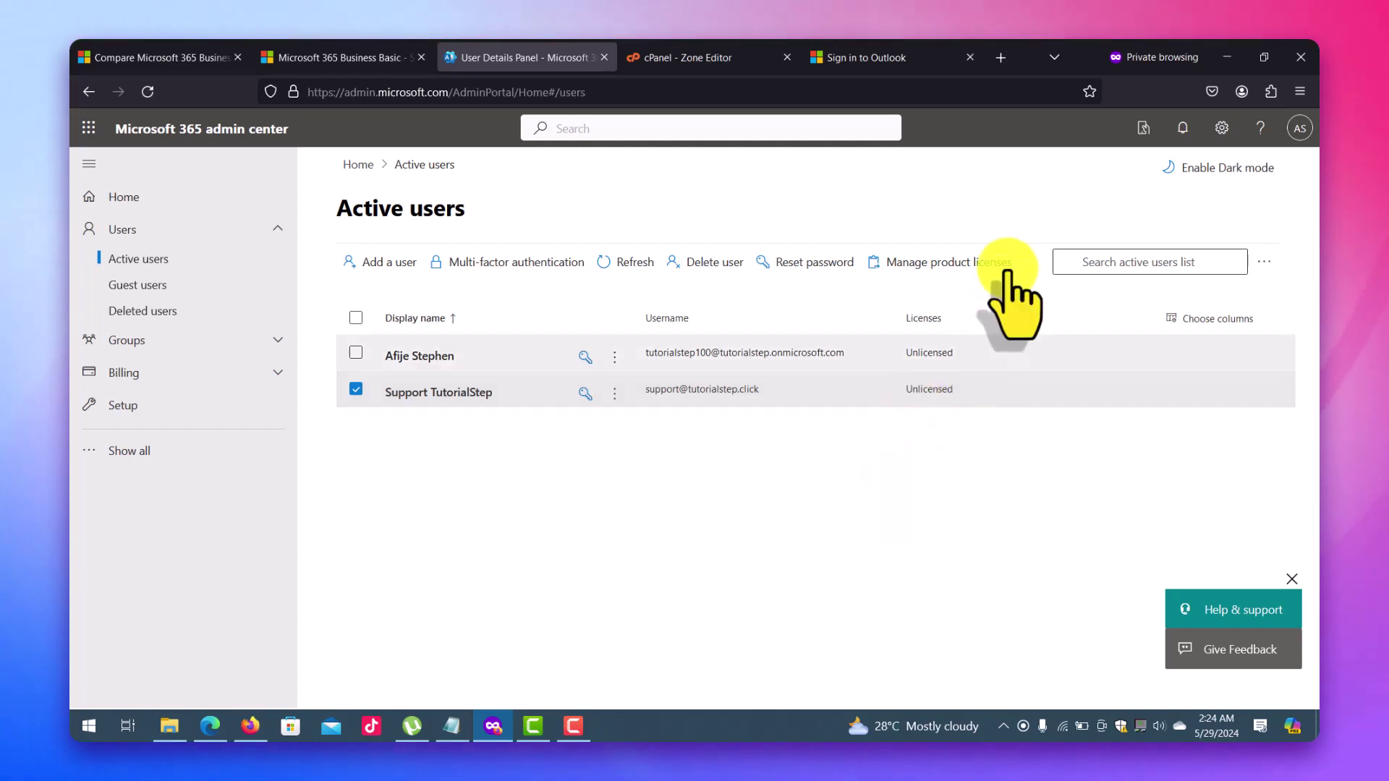
left_click(881, 46)
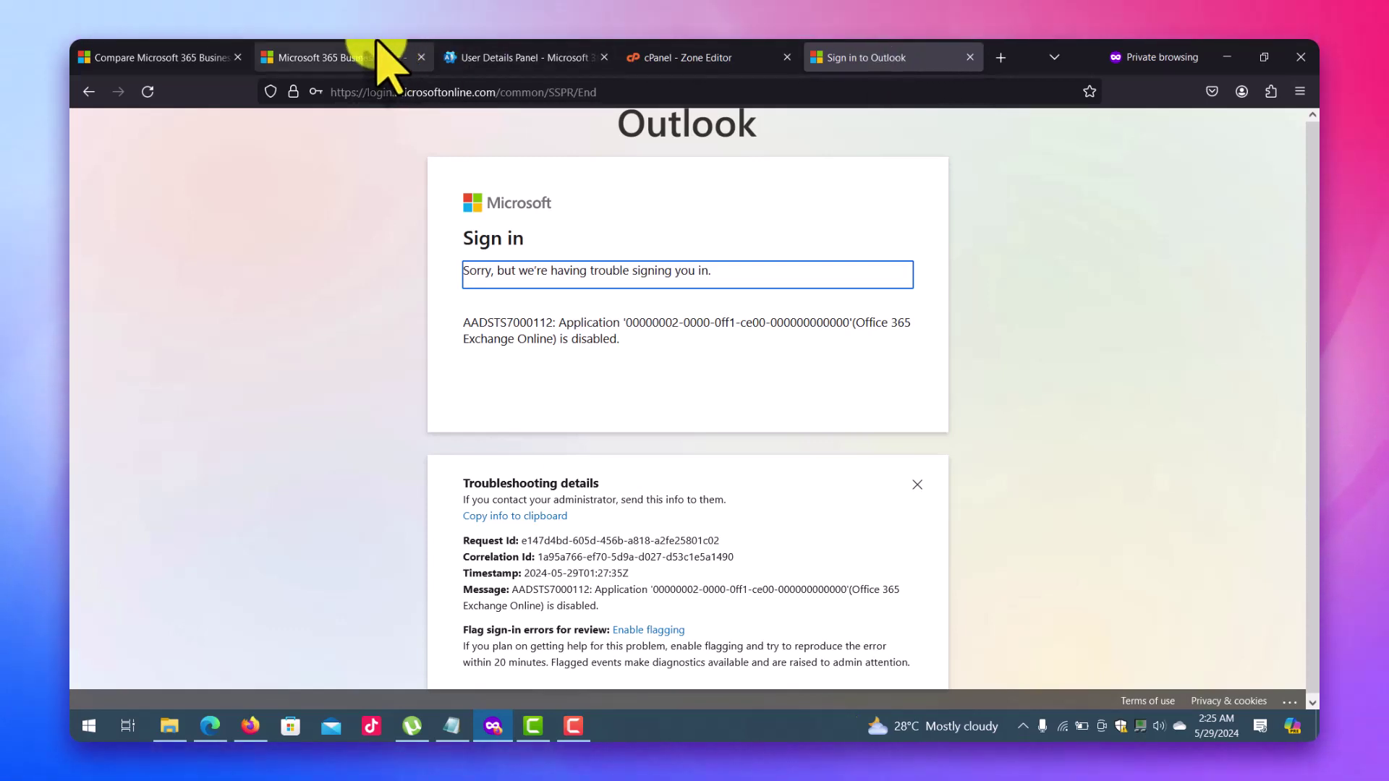
left_click(479, 52)
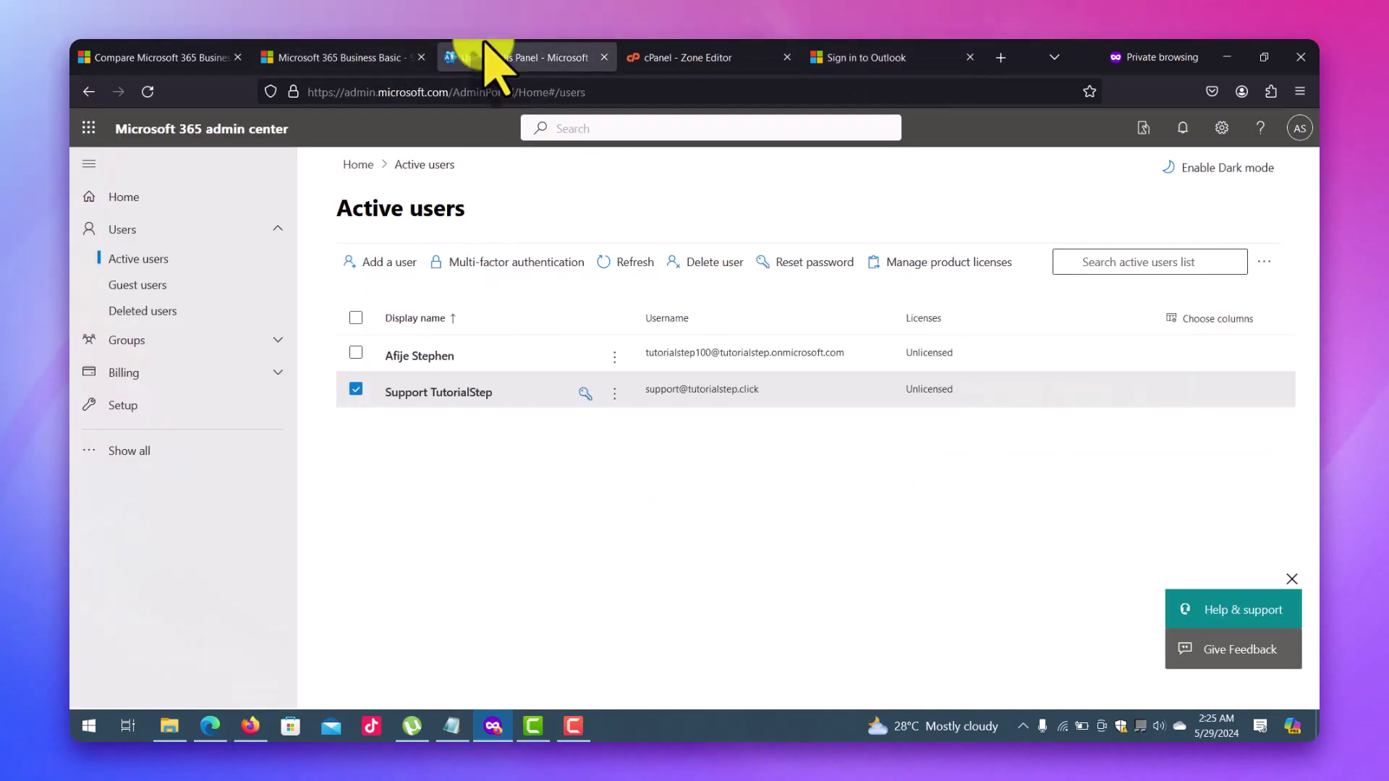
Go to the admin center Home page and open the How can we help? support pane.
left_click(161, 206)
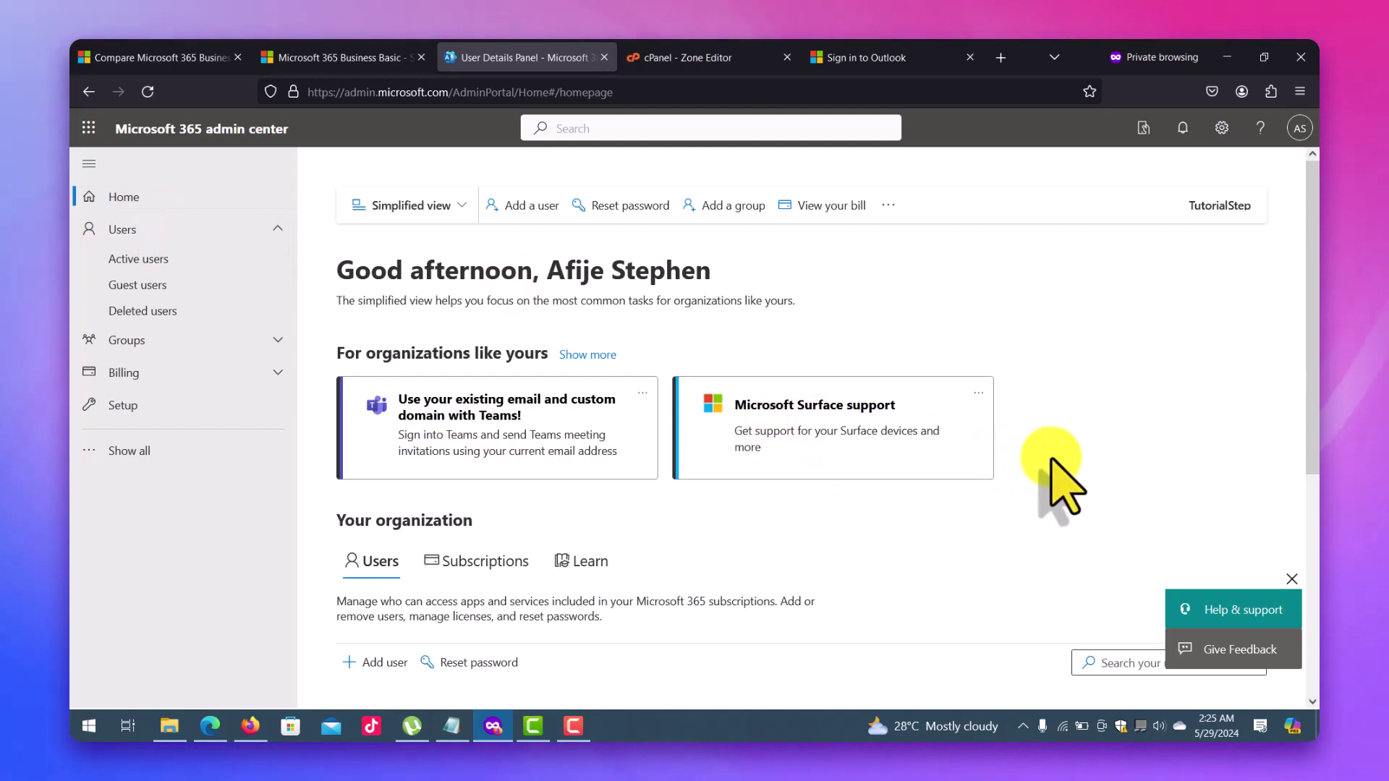
left_click(1230, 622)
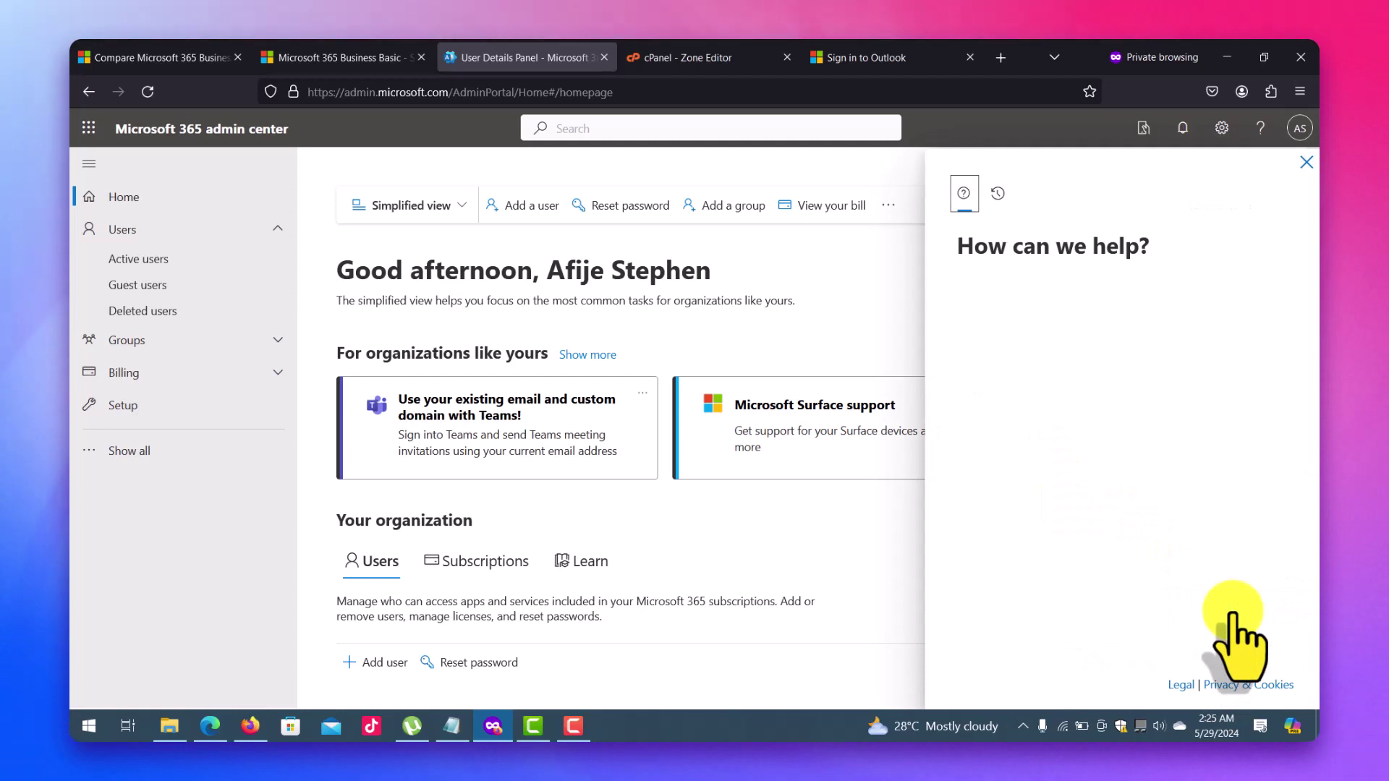